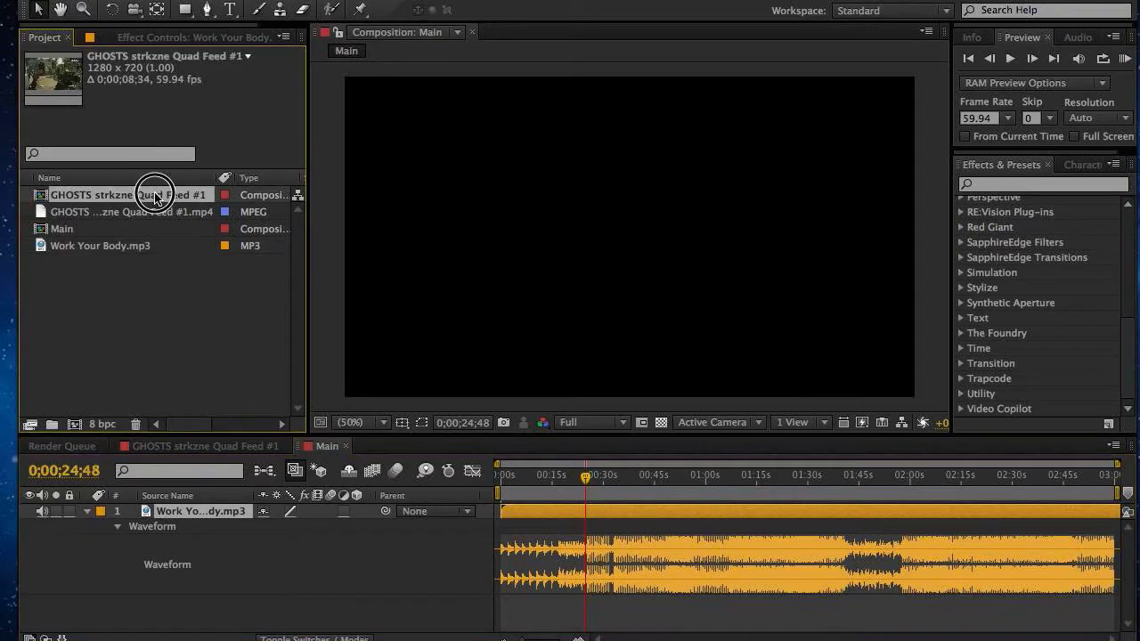
Add the GHOSTS strkzne Quad Feed #1 composition above the music layer in Main and RAM-preview the song.
drag(155, 196, 230, 516)
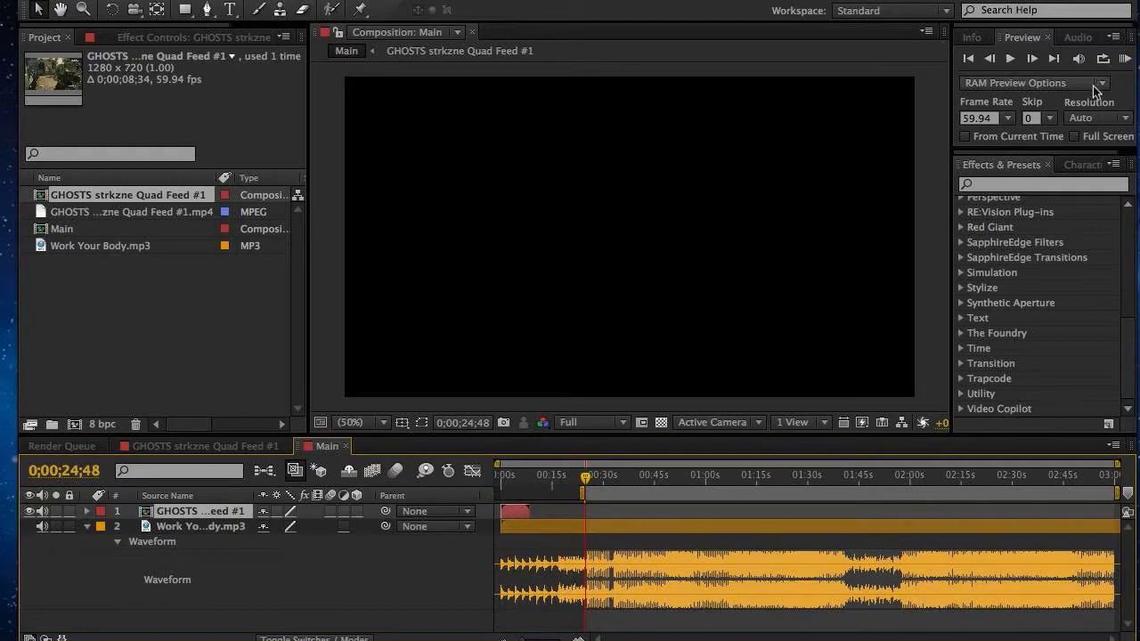
click(1083, 6)
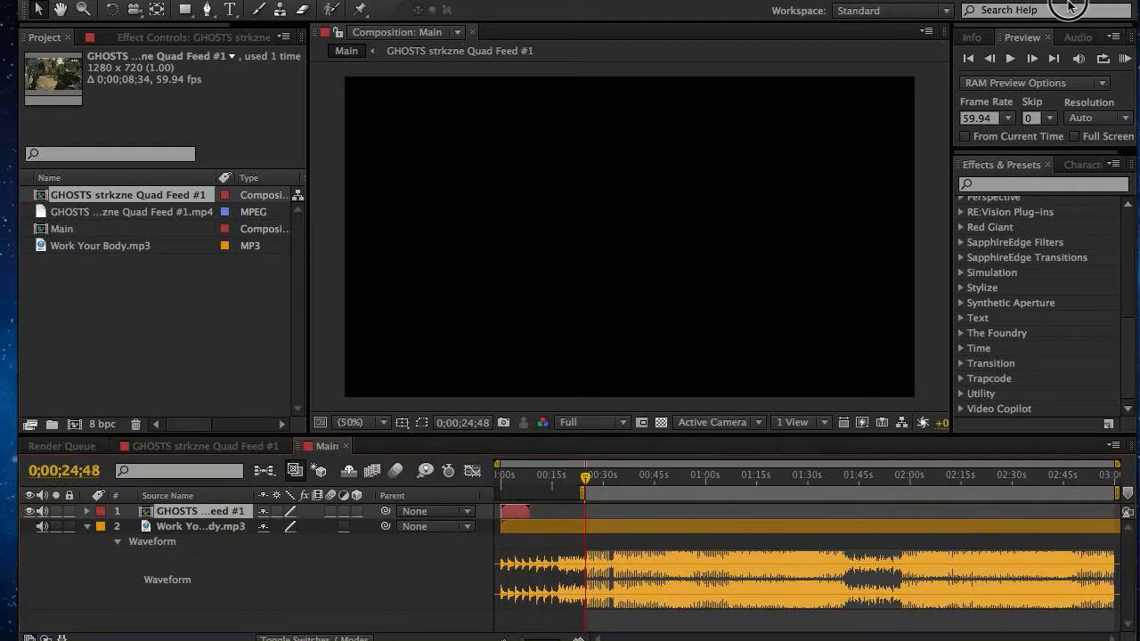
click(1124, 59)
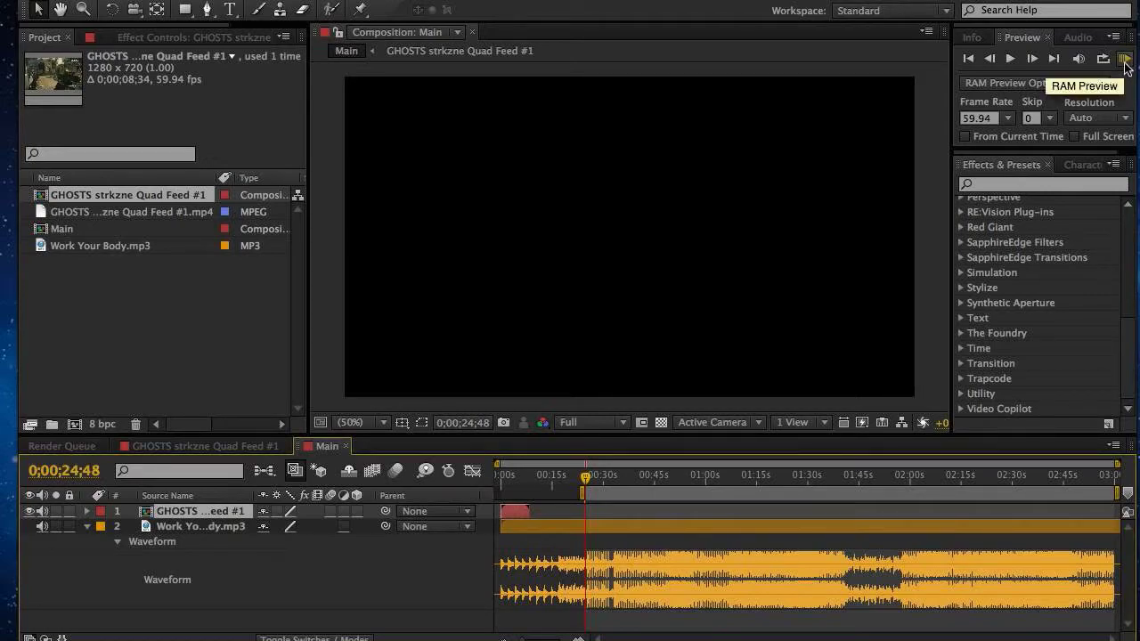
click(1125, 58)
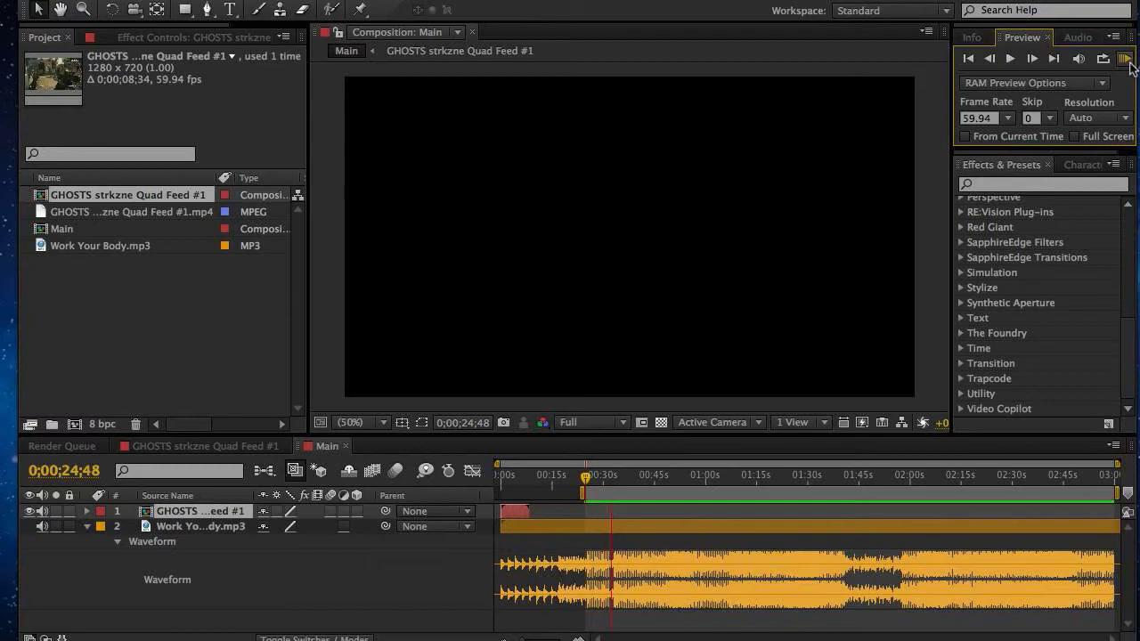
click(1124, 59)
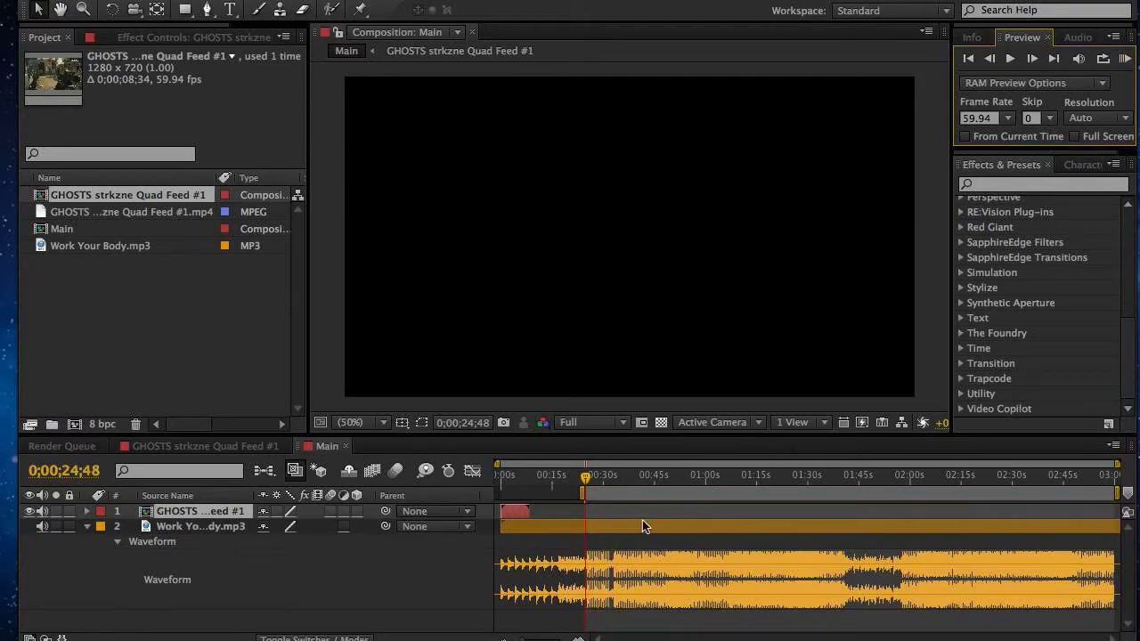
Align the start of the GHOSTS strkzne Quad Feed #1 layer to 0;00;31;51 in Main and scrub through its footage.
drag(615, 476, 609, 476)
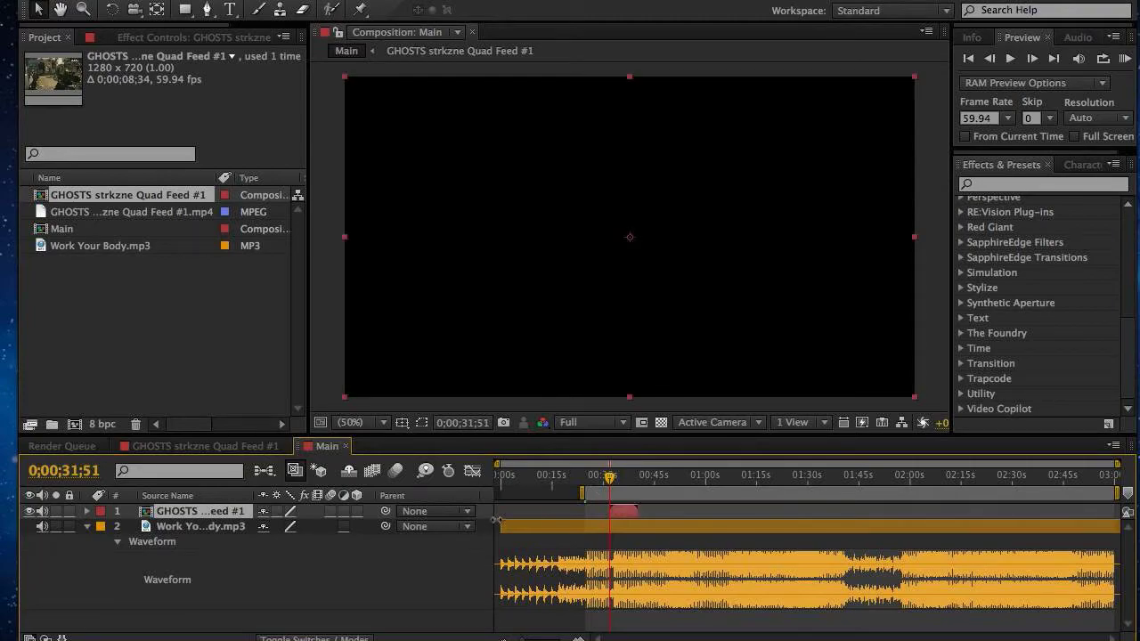
key(bracketleft)
drag(614, 480, 634, 485)
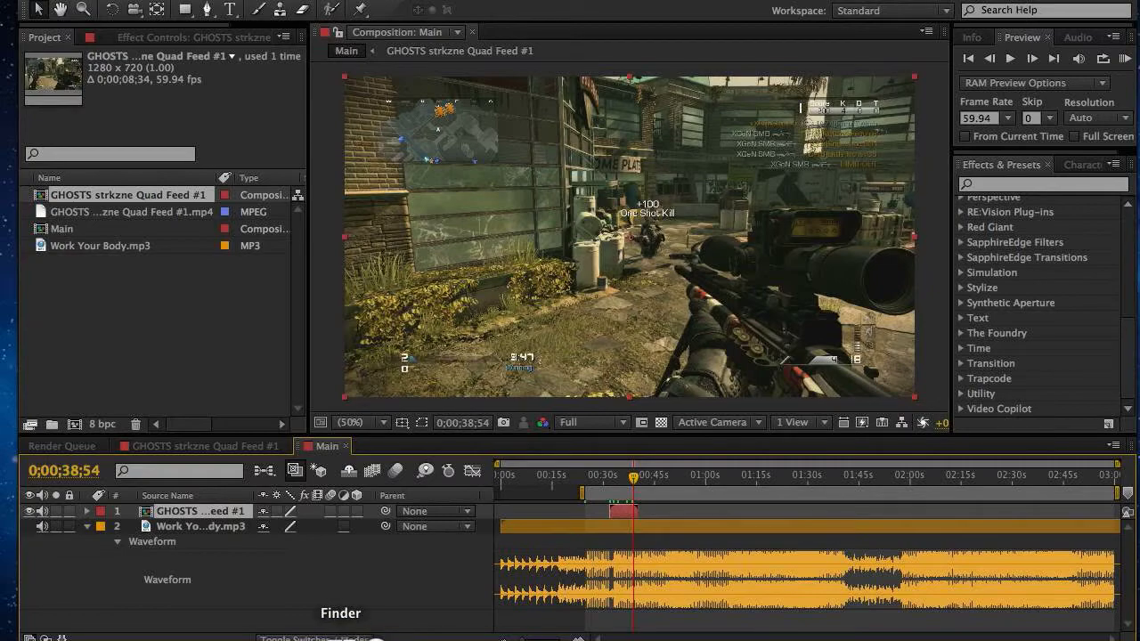
Switch to Finder and preview GHOSTS strkzne Quad Feed #1.mp4 in the Simba's Intro folder on the Desktop.
click(340, 634)
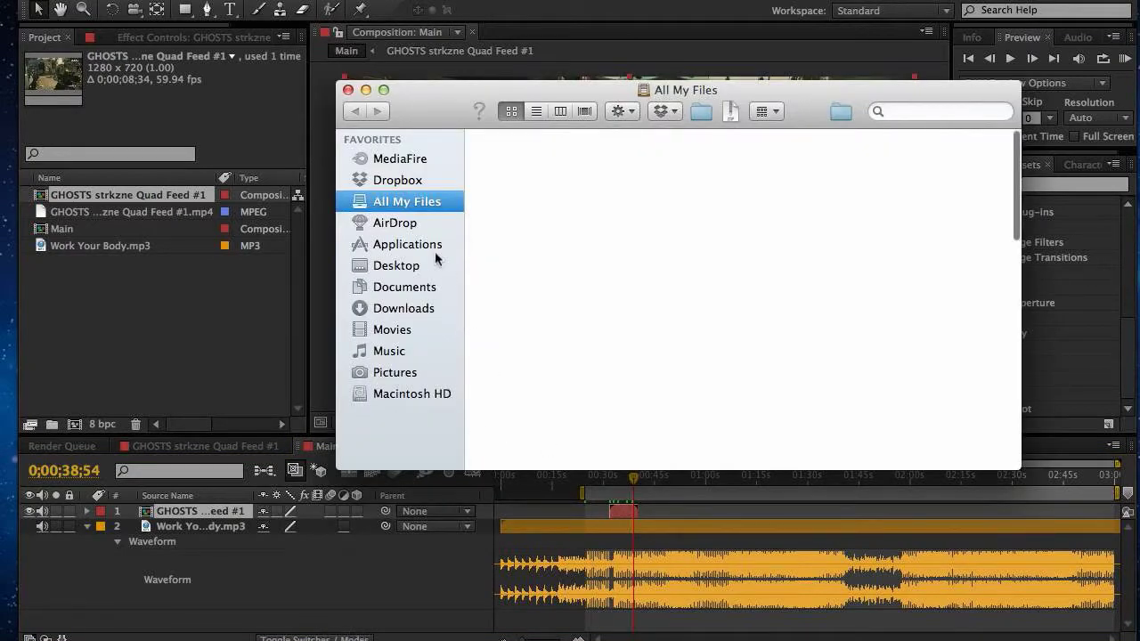
click(411, 267)
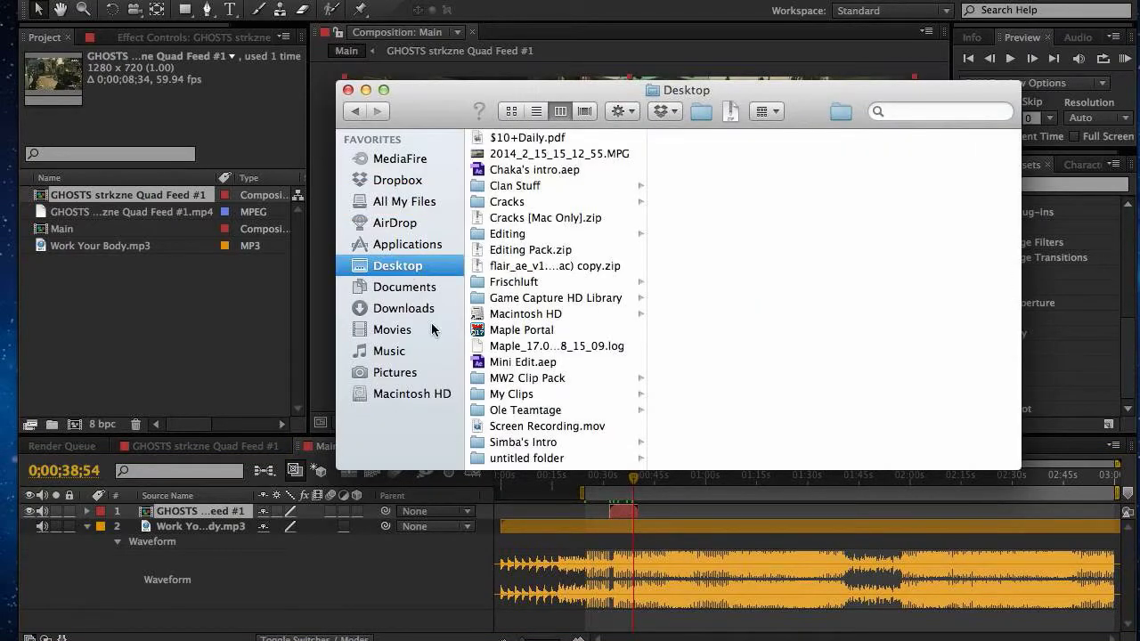
click(525, 442)
click(735, 249)
key(Down)
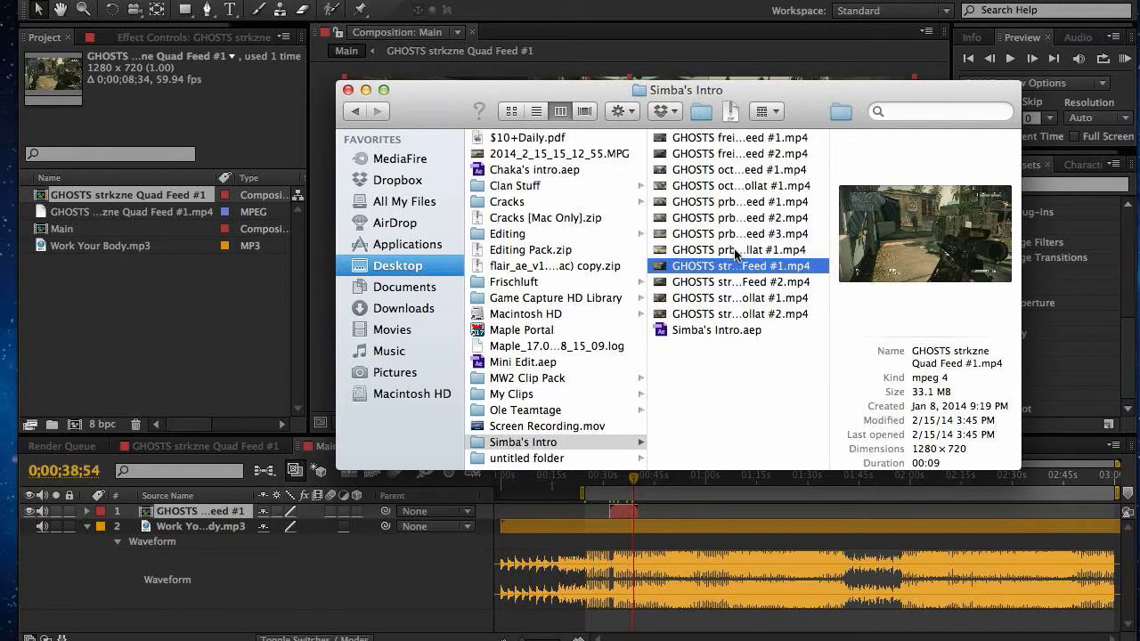
key(space)
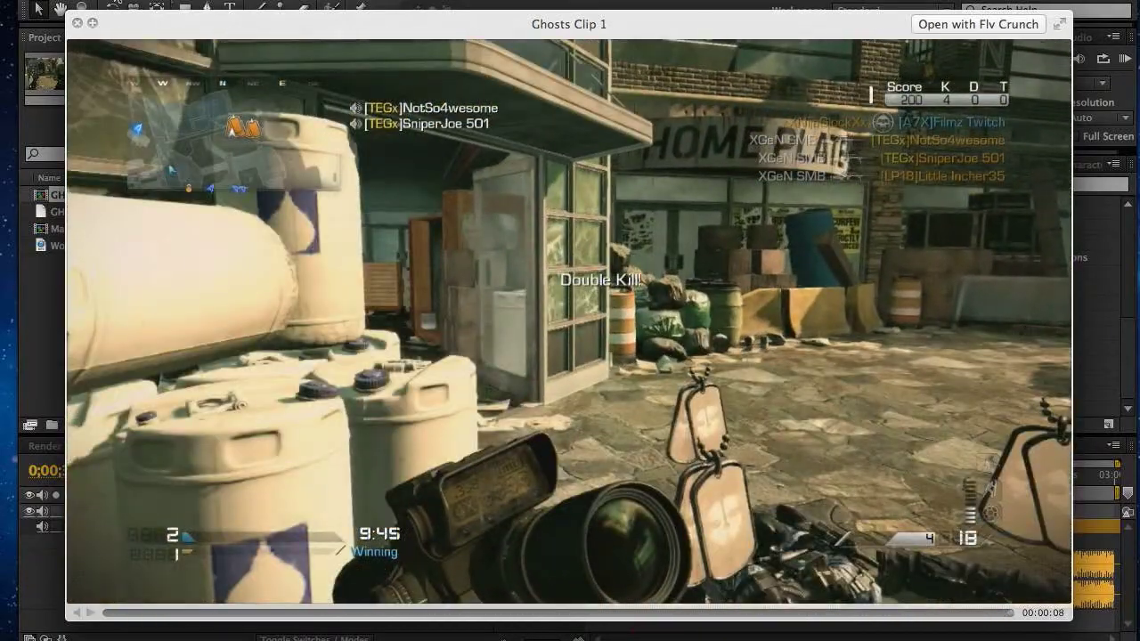
click(77, 23)
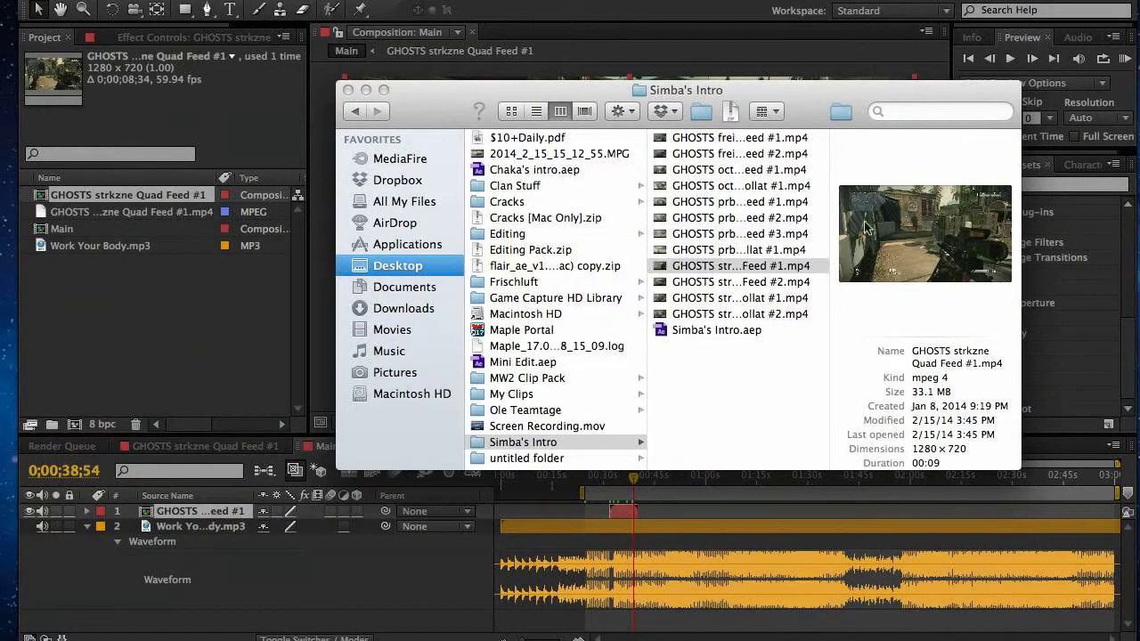
click(348, 90)
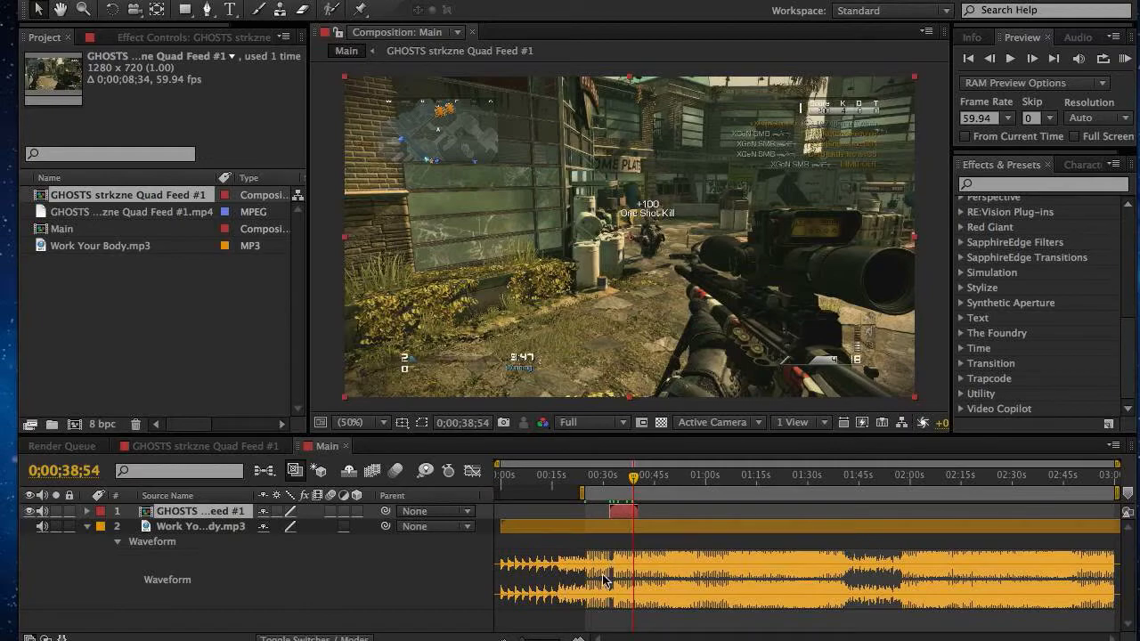
Set the current time and the work area start in Main to 0;00;31;28, just before the gameplay clip.
drag(569, 637, 589, 637)
scroll(755, 529, left, 5)
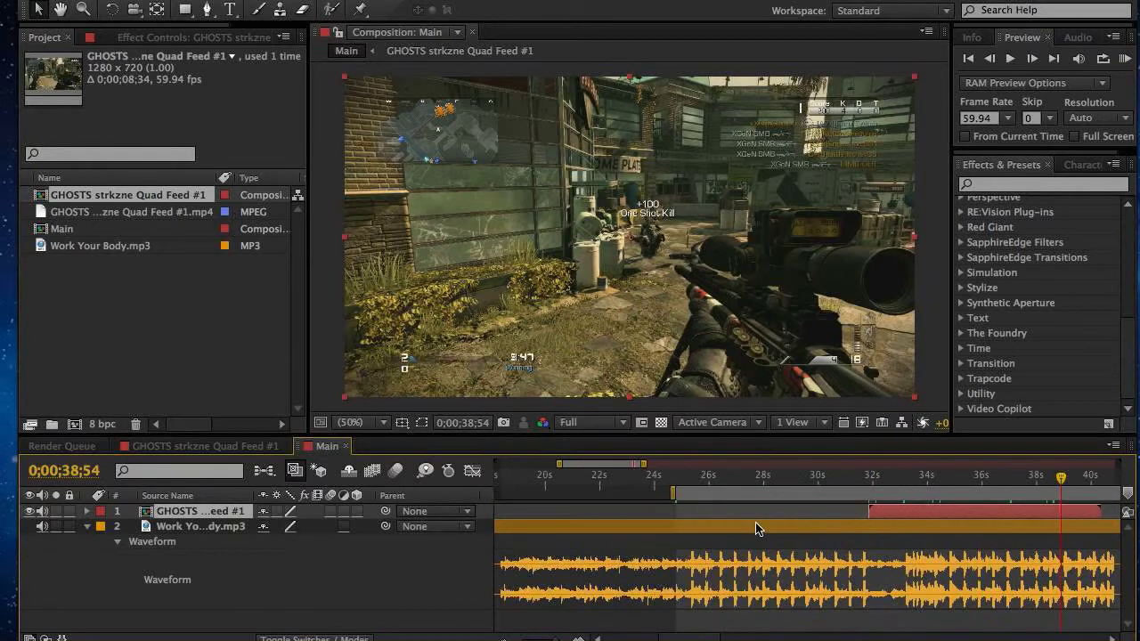
scroll(698, 527, right, 1)
click(702, 525)
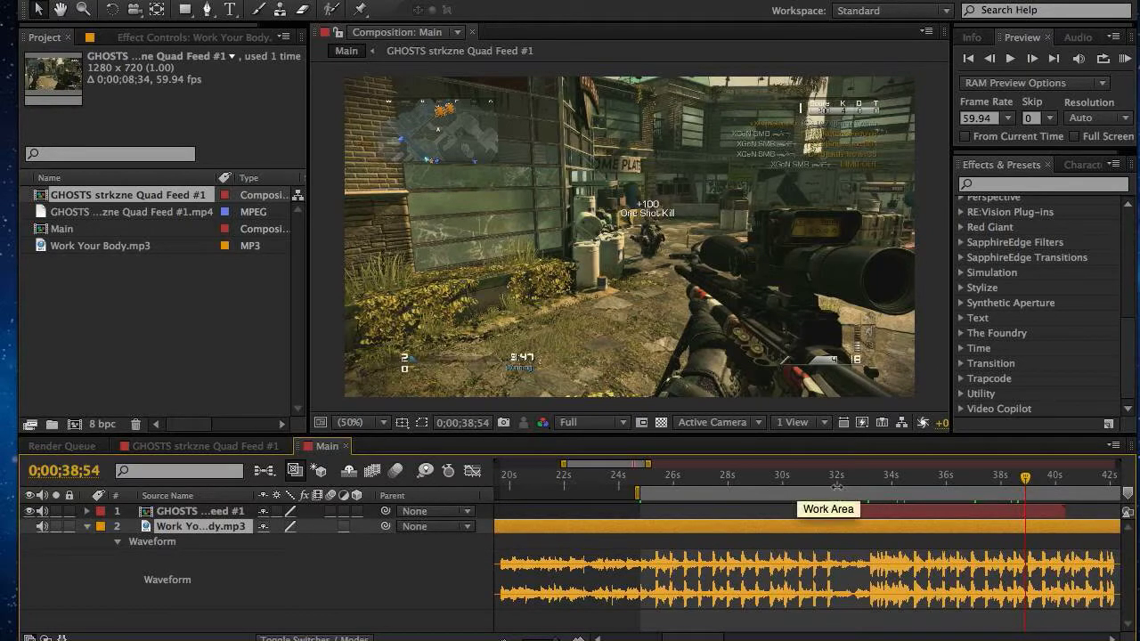
drag(829, 485, 820, 485)
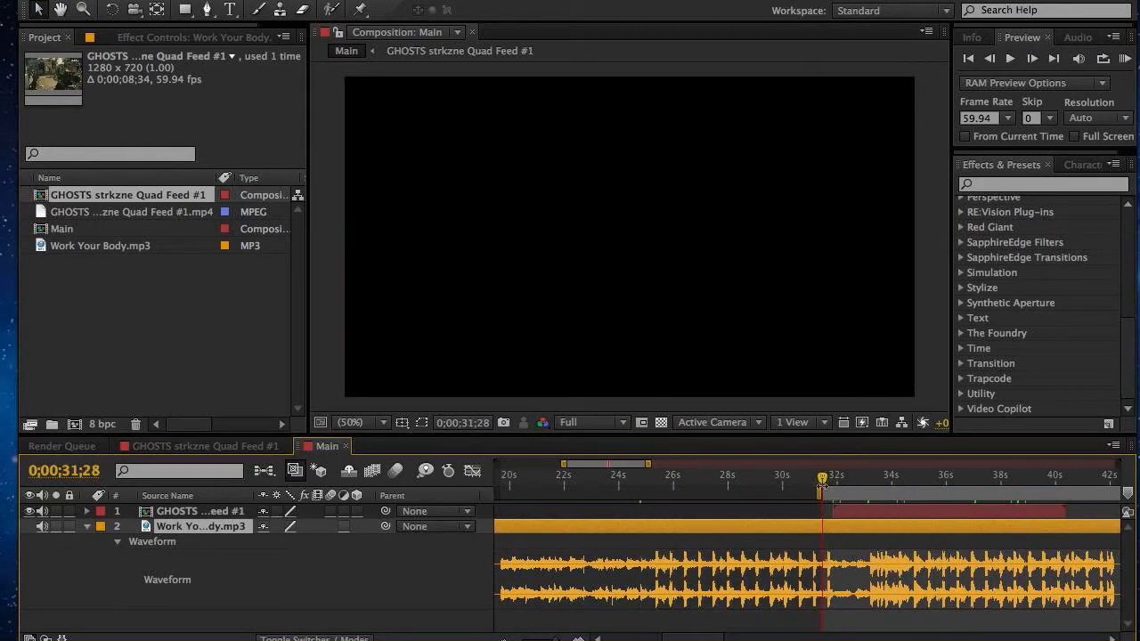
Run and stop a RAM preview of Main from the new work area start.
scroll(860, 486, right, 3)
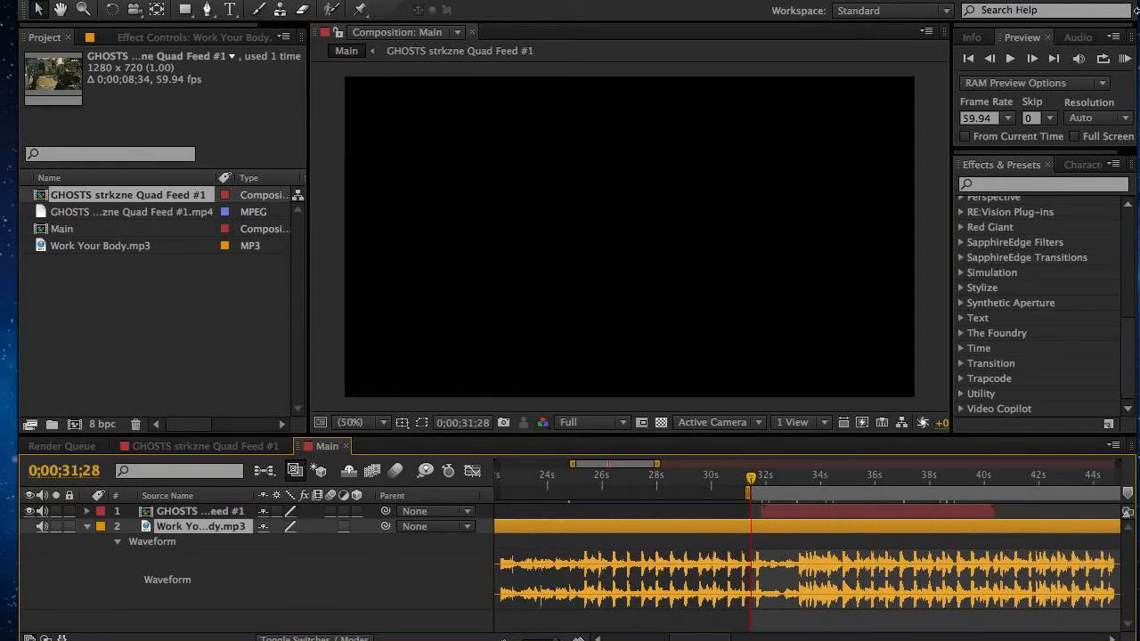
click(1126, 59)
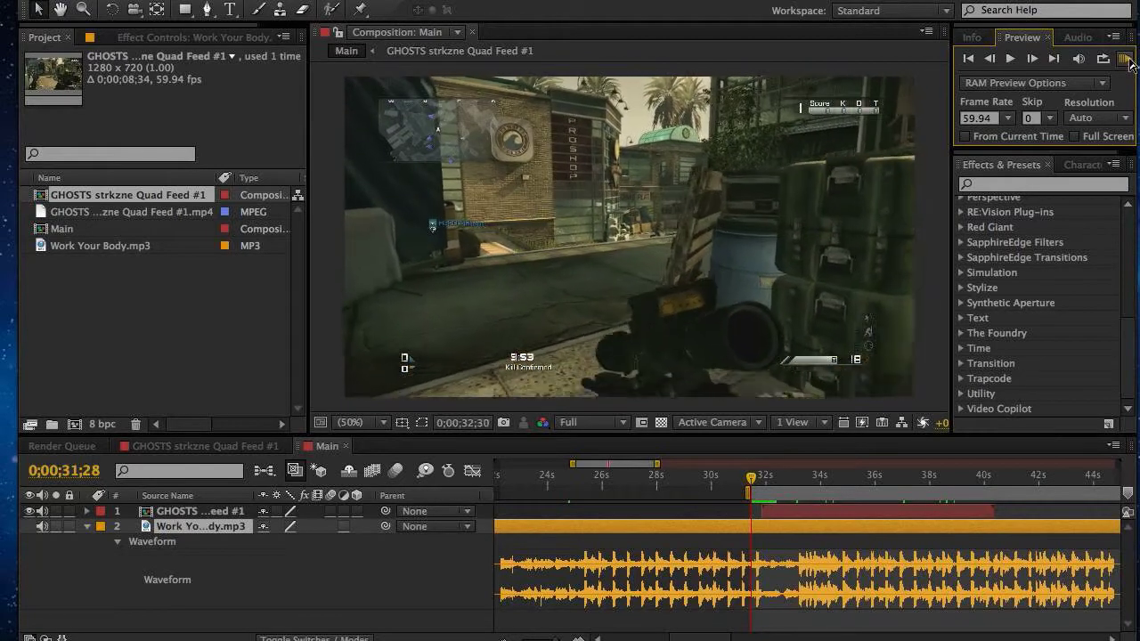
click(1126, 60)
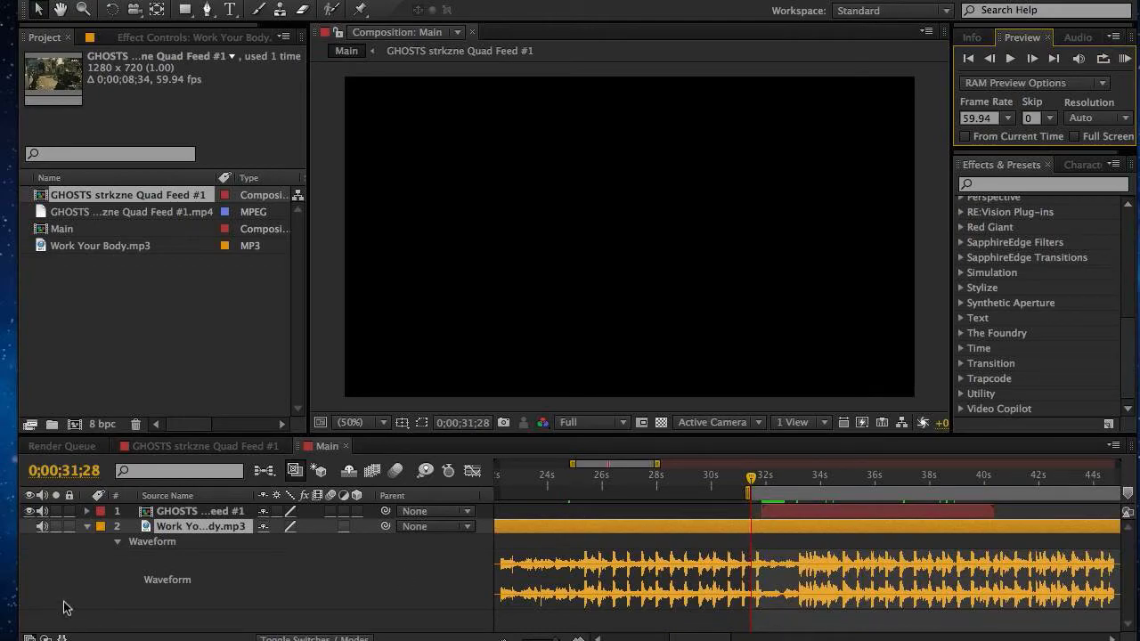
Hide the video of the gameplay layer in Main and RAM-preview the music to find the beat.
click(29, 511)
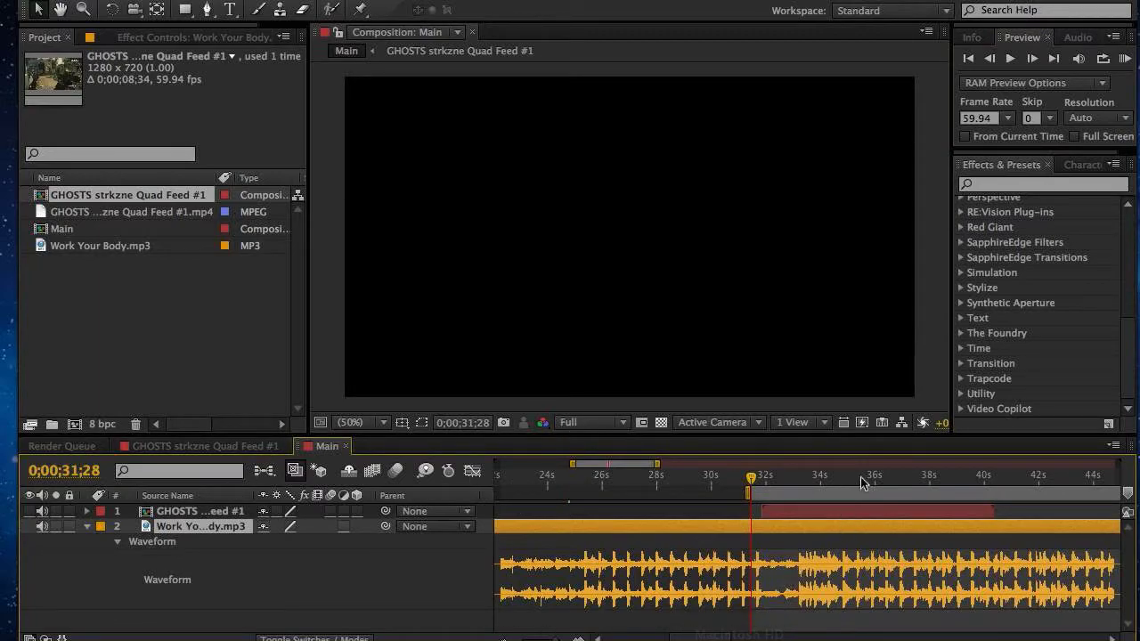
click(774, 482)
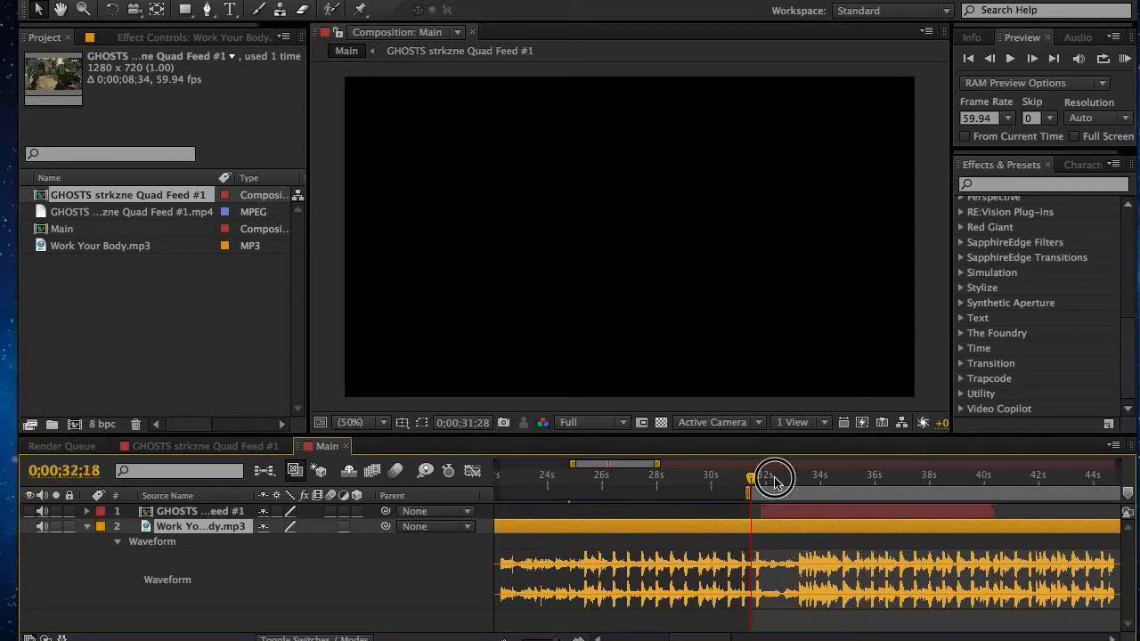
double_click(809, 514)
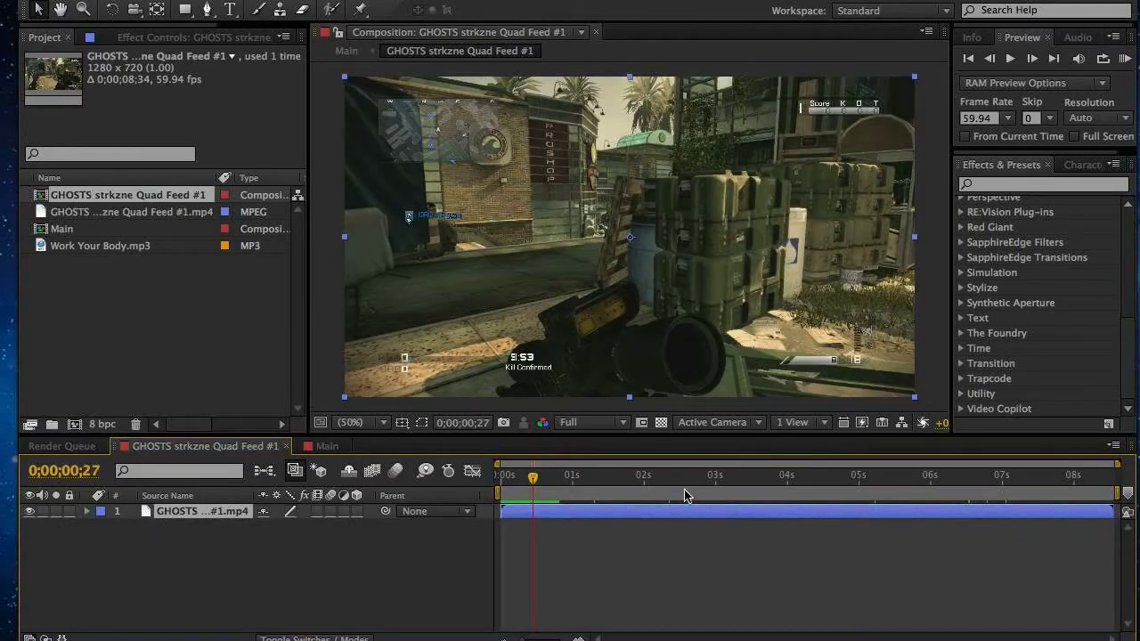
click(315, 447)
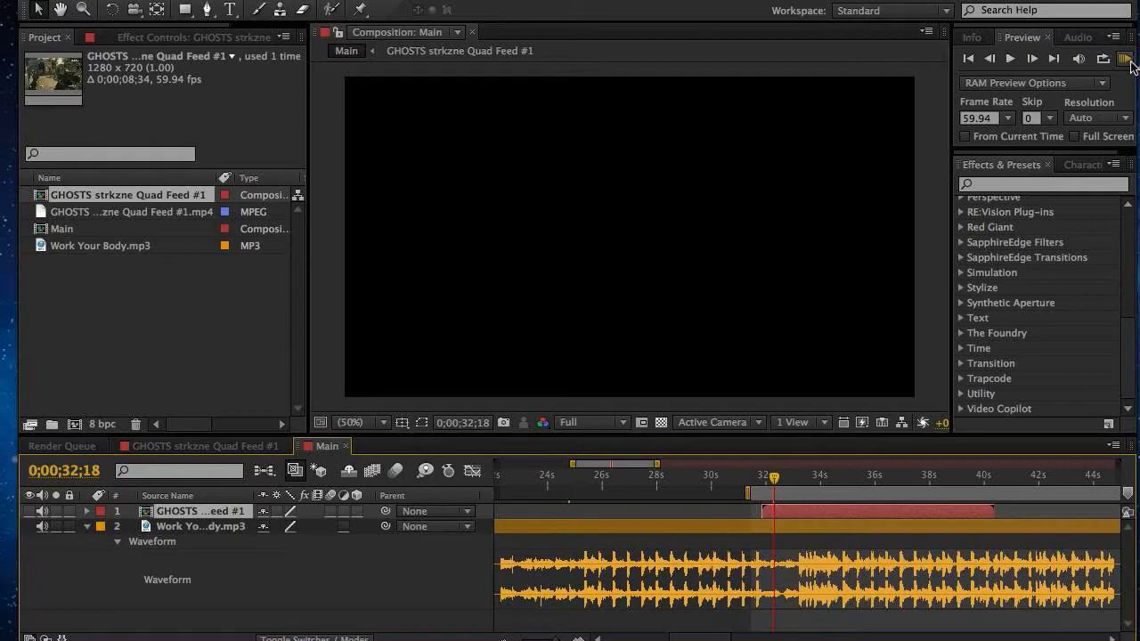
click(1125, 59)
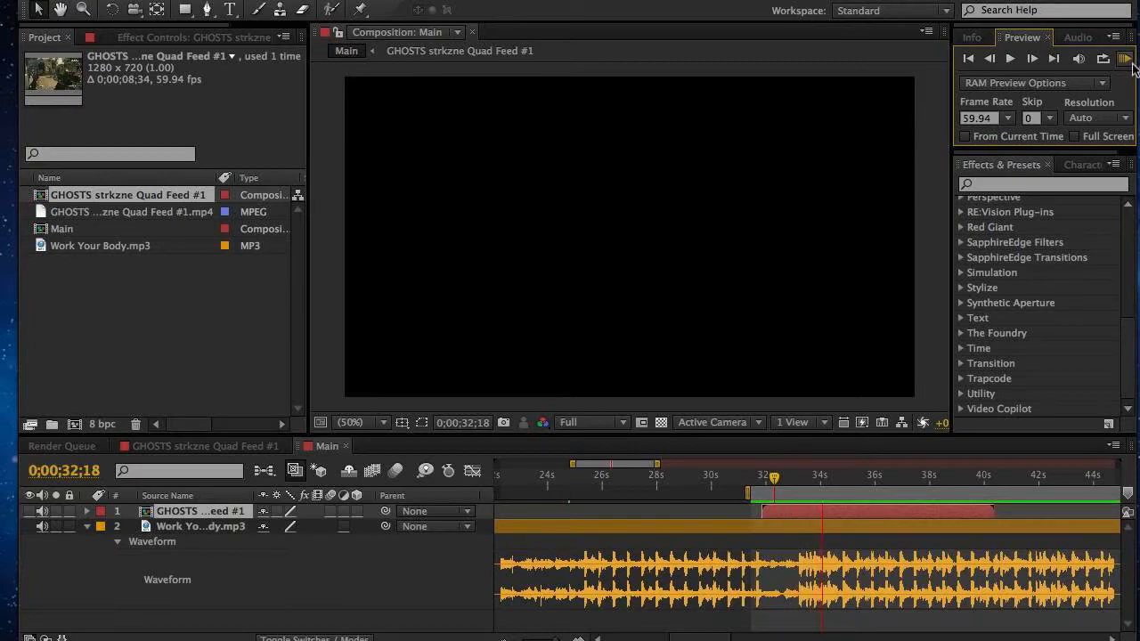
click(1127, 59)
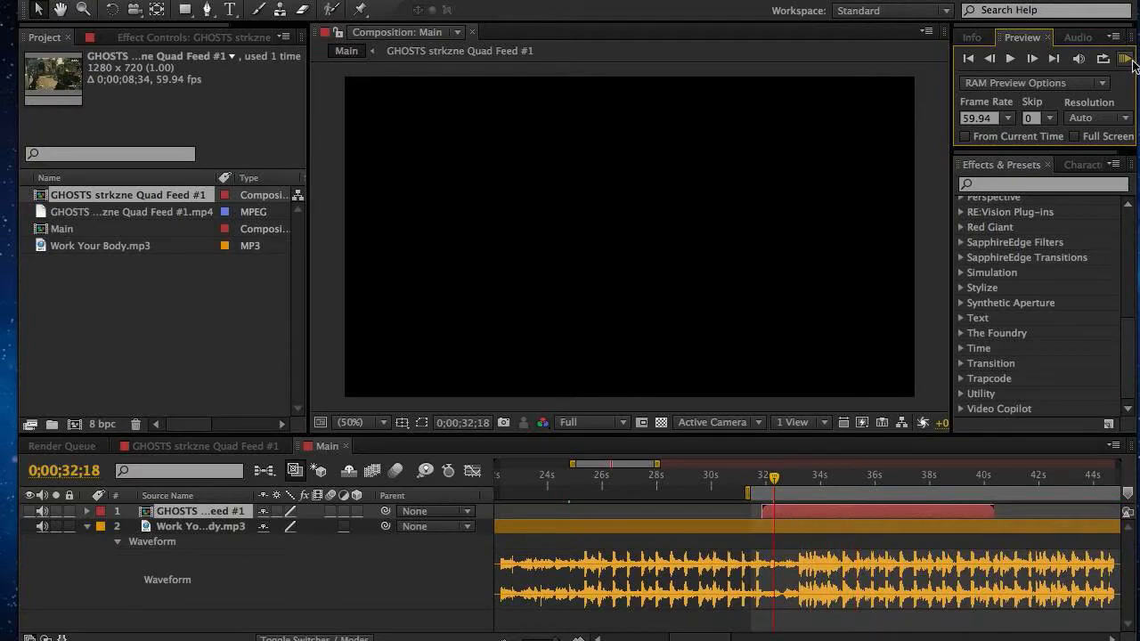
Place the current time at 0;00;34;16 in Main and add a composition marker at the matching 0;00;02;25 inside the clip's composition.
click(822, 479)
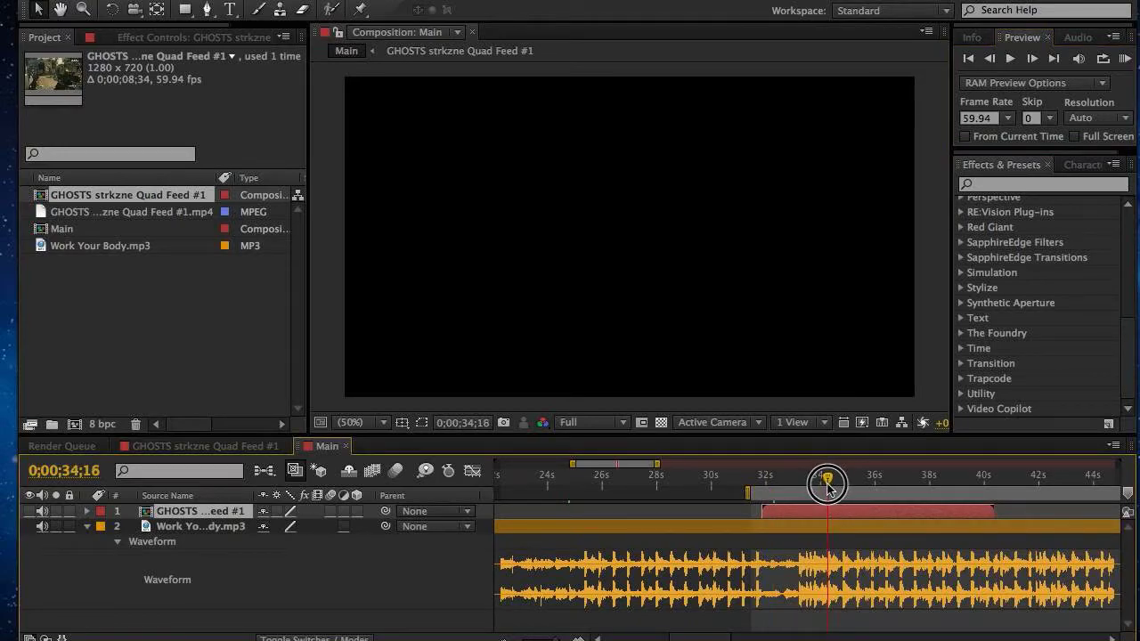
click(828, 479)
drag(828, 479, 827, 479)
double_click(829, 512)
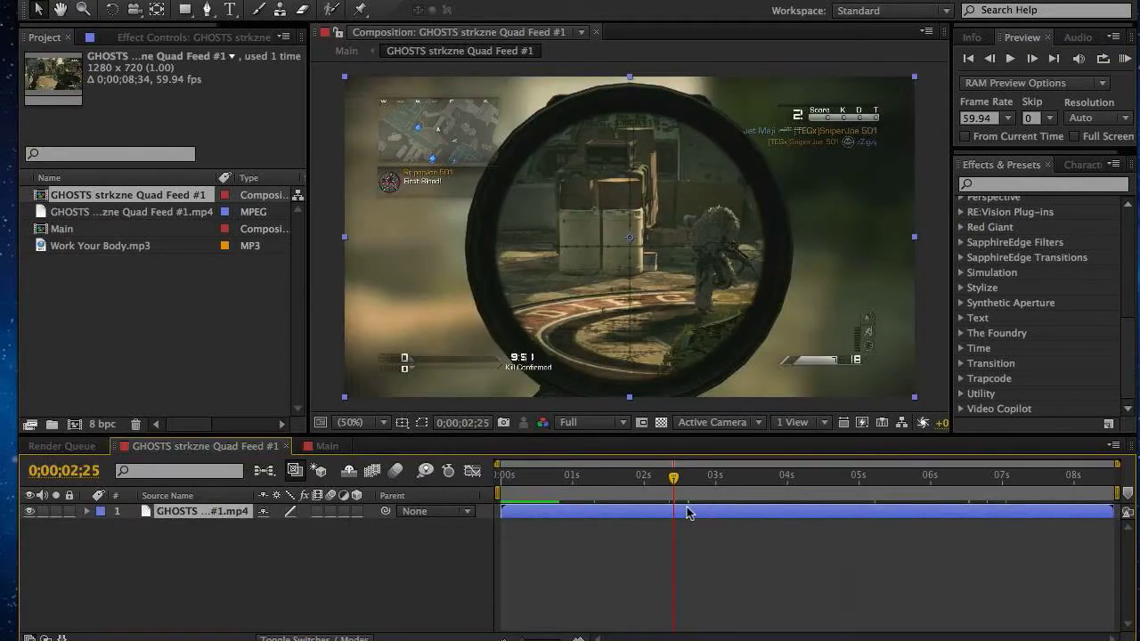
key(F2)
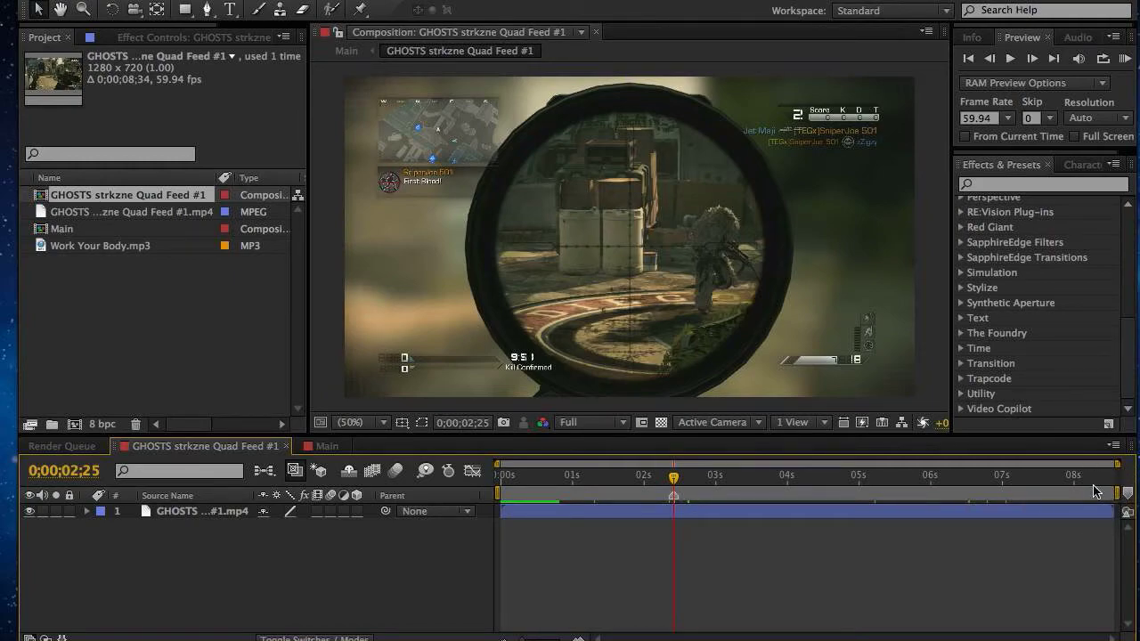
Add composition markers at 0;00;01;53 and 0;00;01;23 in the clip's composition, and move the first onto the second.
click(636, 475)
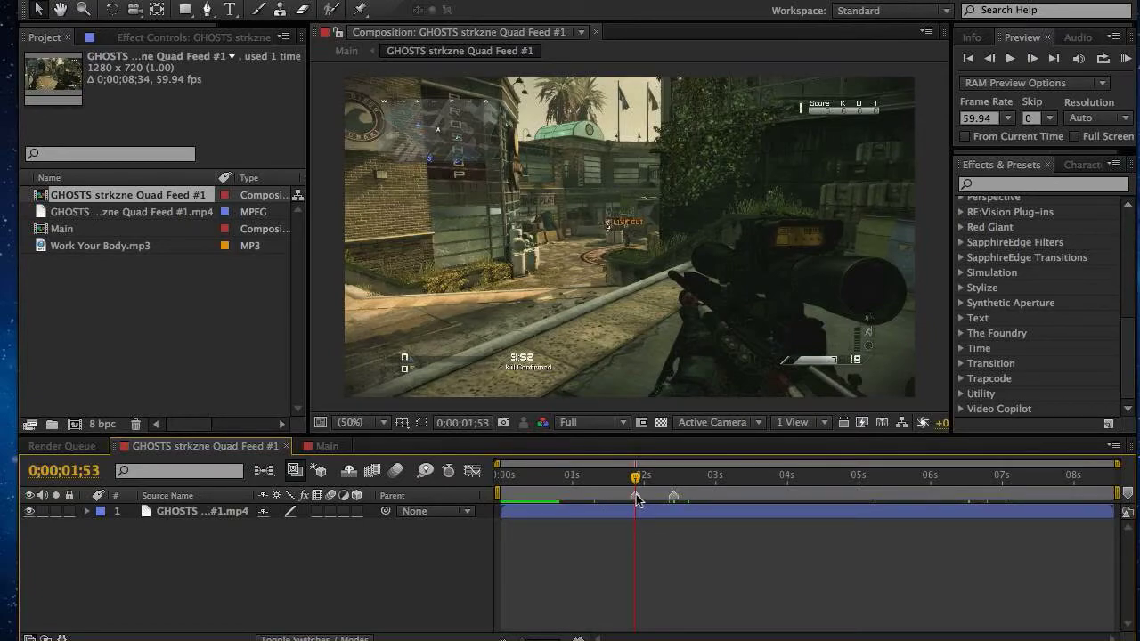
click(599, 475)
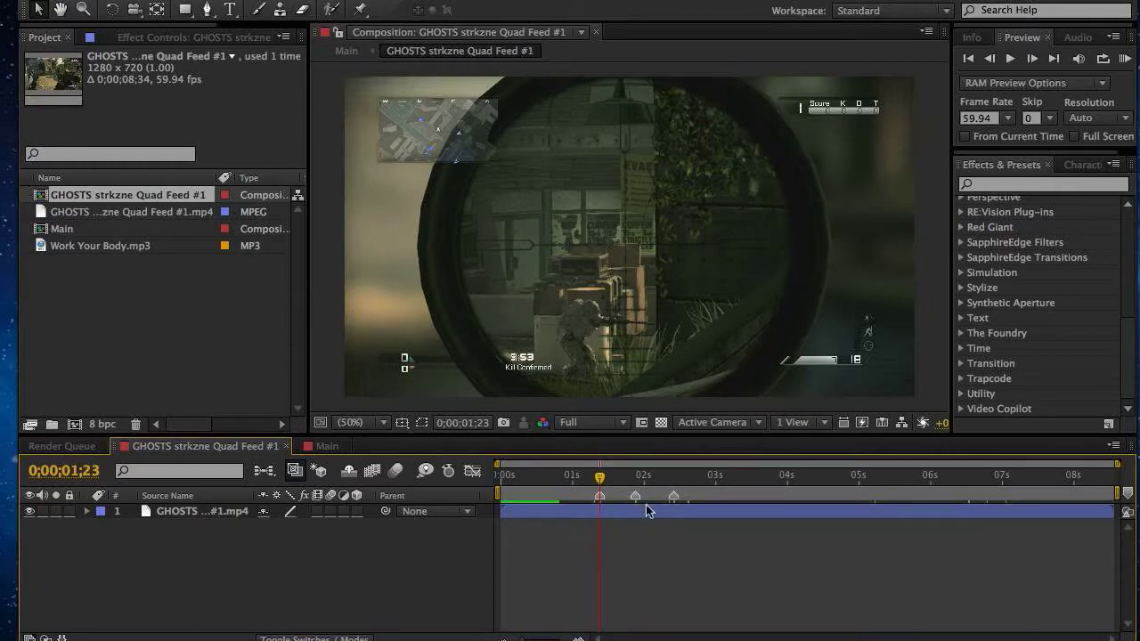
right_click(636, 498)
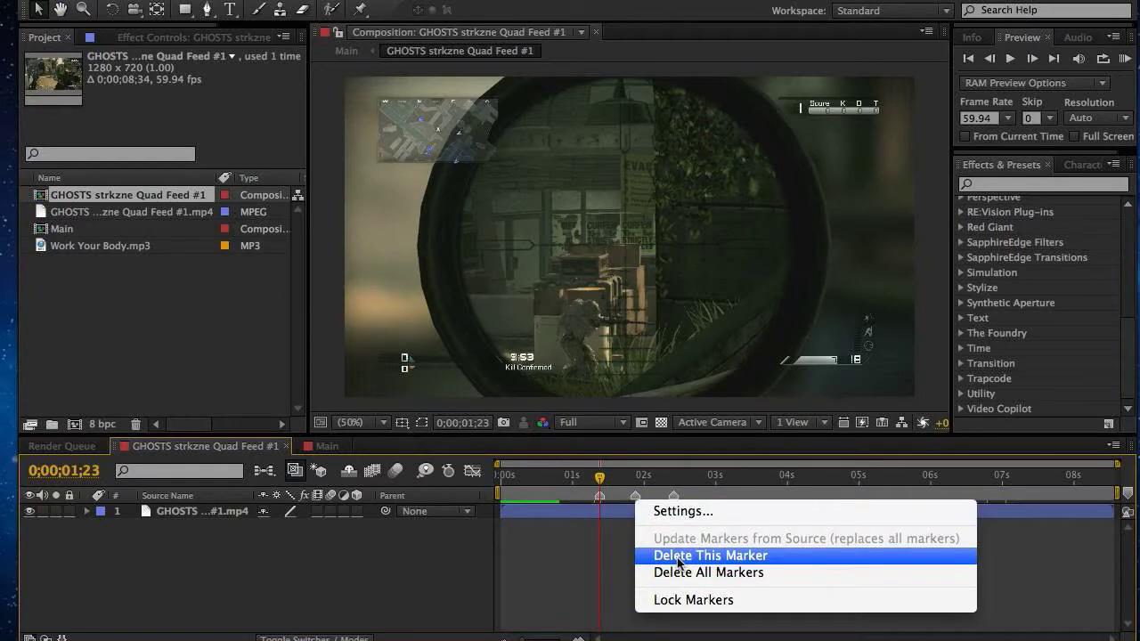
click(592, 525)
drag(636, 496, 604, 496)
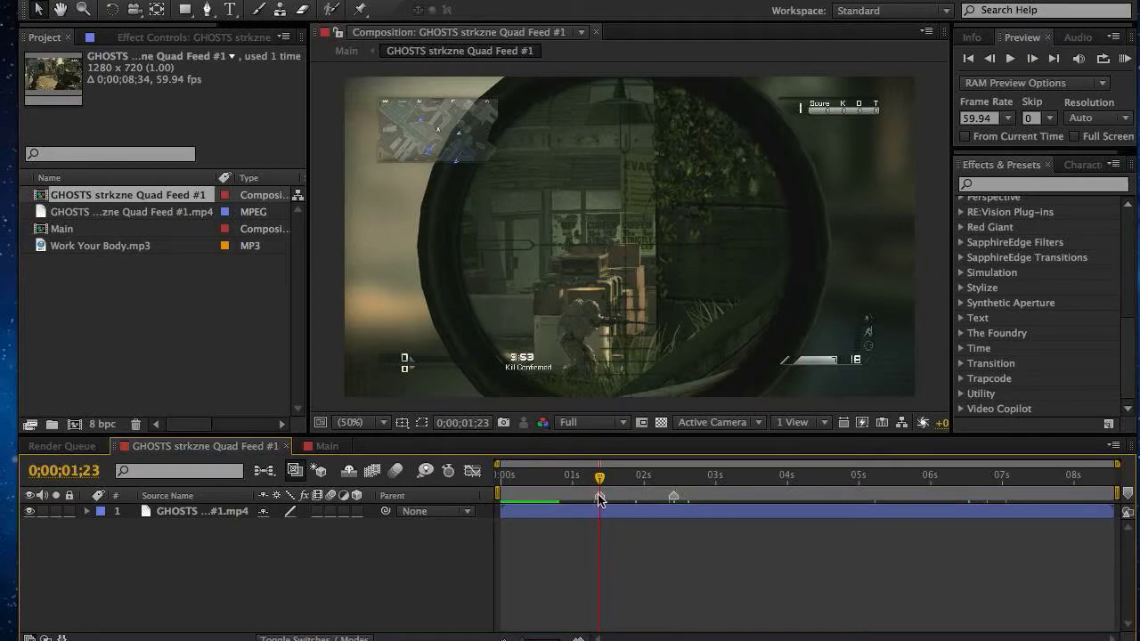
right_click(598, 499)
click(630, 509)
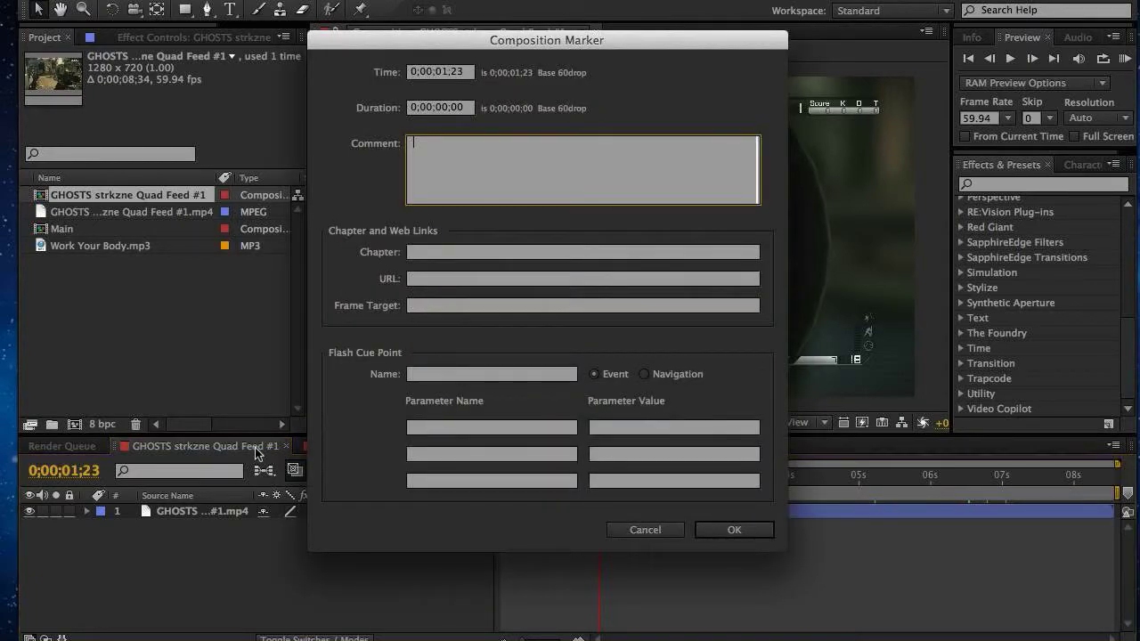
click(636, 529)
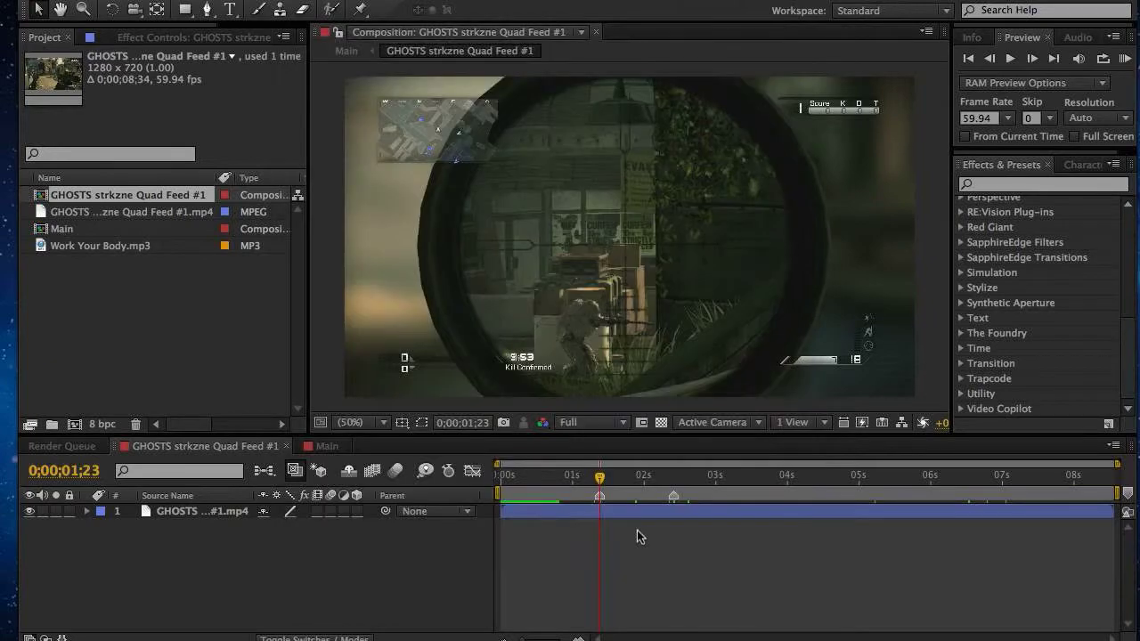
Try deleting all composition markers in the clip's composition, and undo the deletion.
right_click(600, 500)
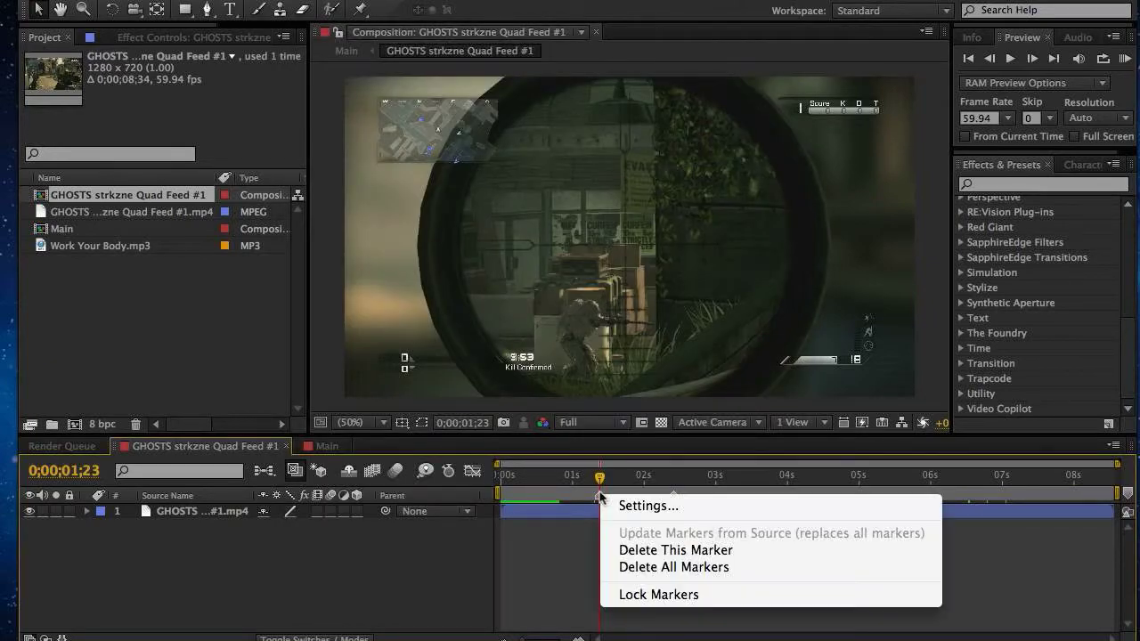
click(657, 567)
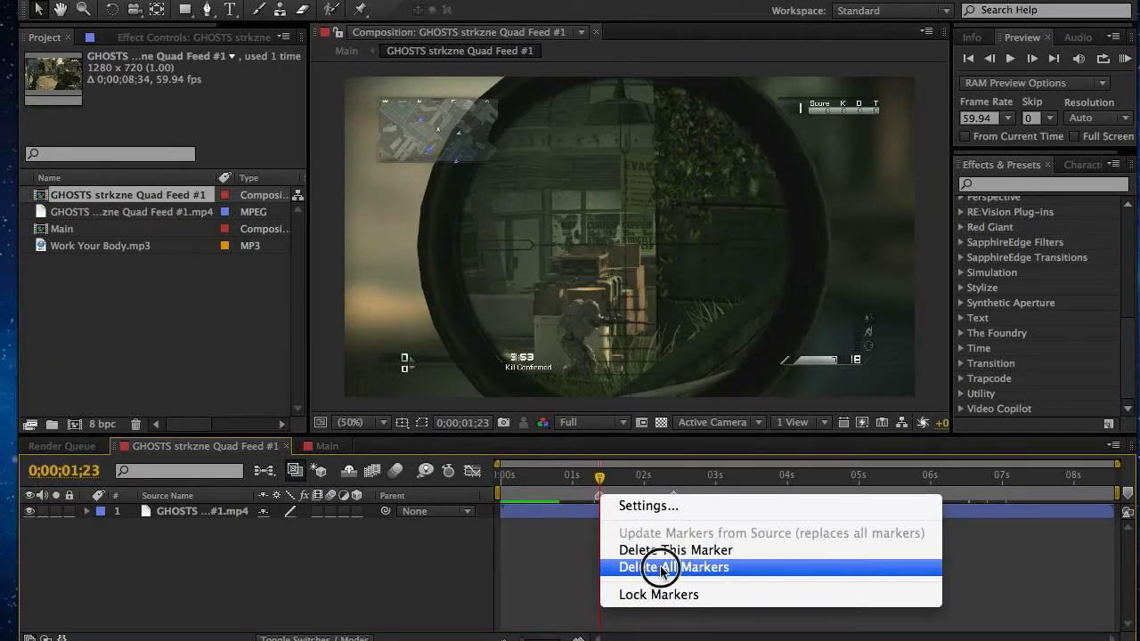
key(ctrl+z)
Step the current time forward to 0;00;01;27 in the clip's composition and delete only the marker at 0;00;01;23.
key(Page_Down)
key(Page_Down)
key(Page_Down)
key(Page_Down)
right_click(597, 501)
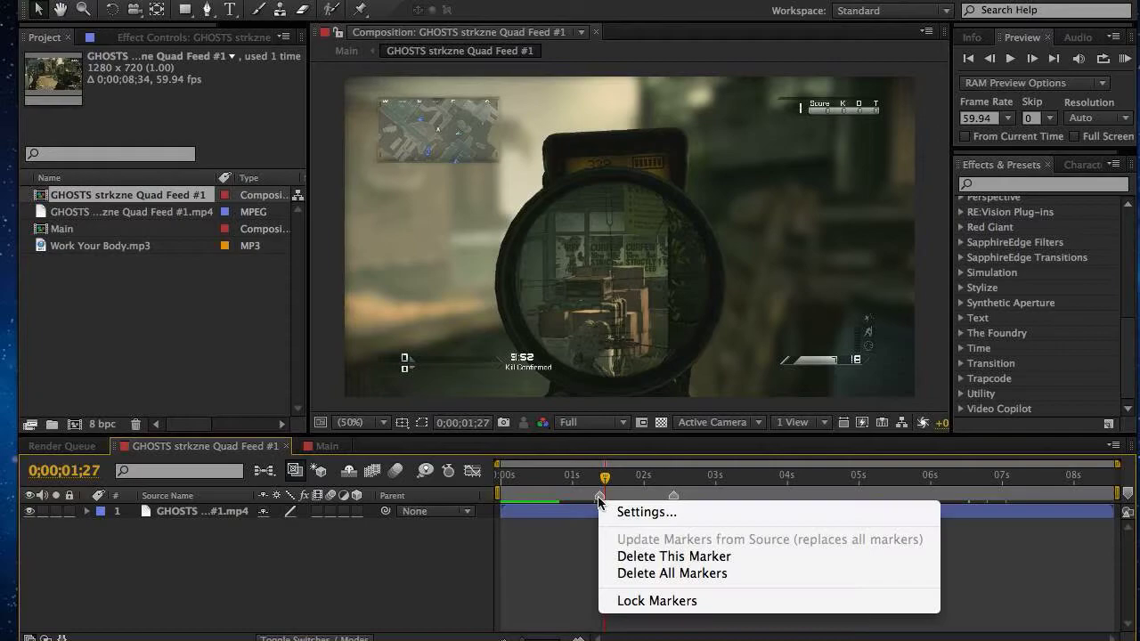
click(667, 556)
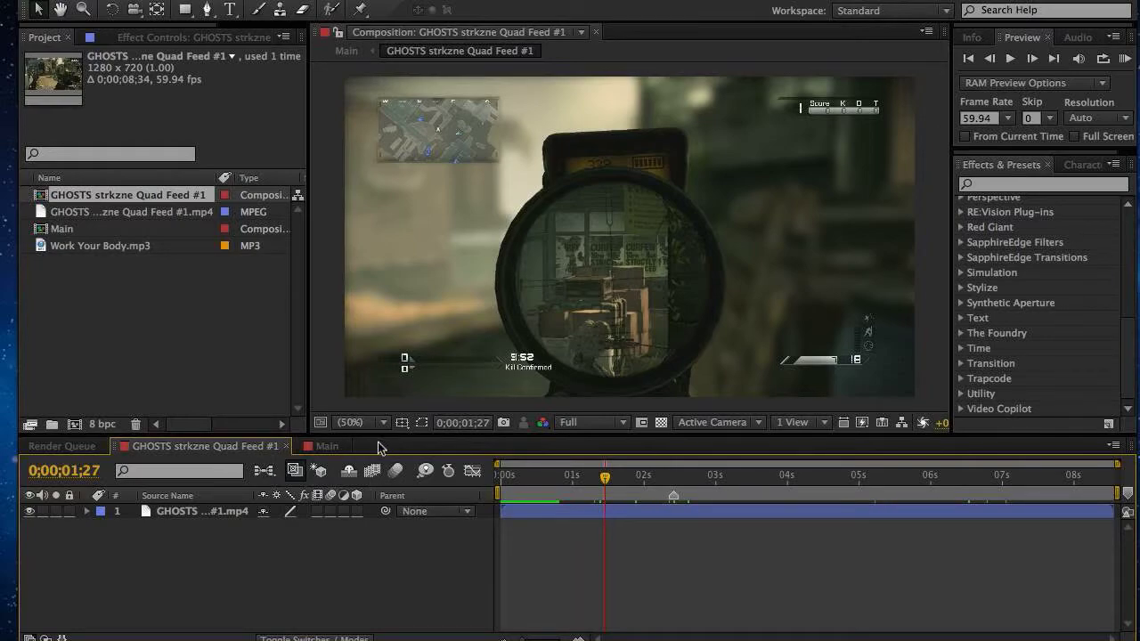
RAM-preview the music in Main to find the next beat, and add a composition marker at 0;00;03;30 in the clip's composition.
click(314, 446)
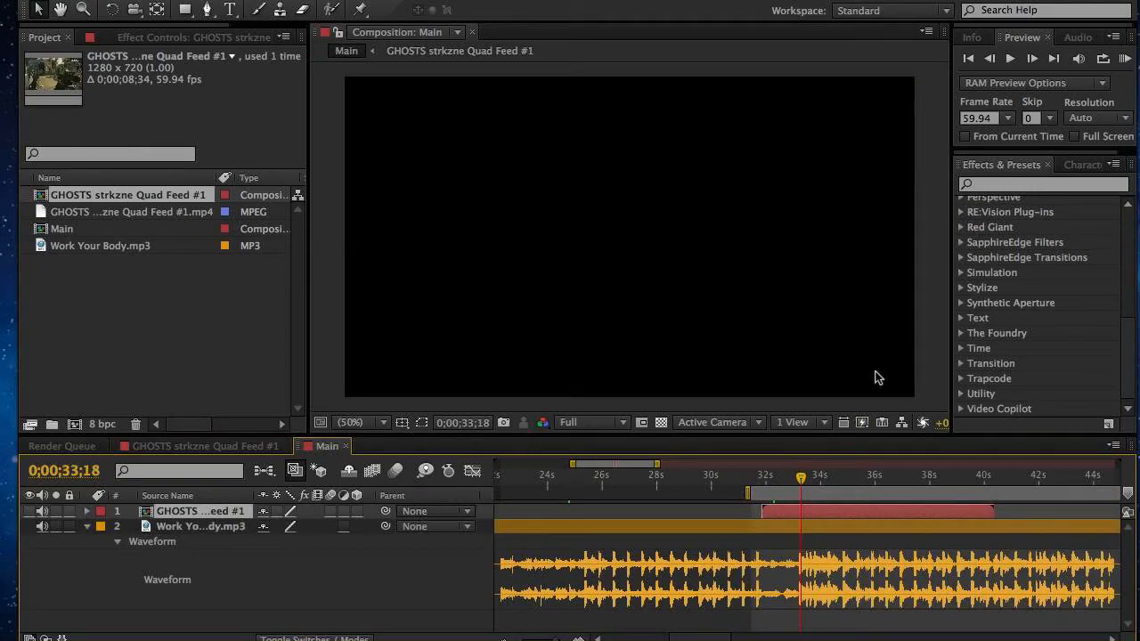
drag(806, 482, 823, 480)
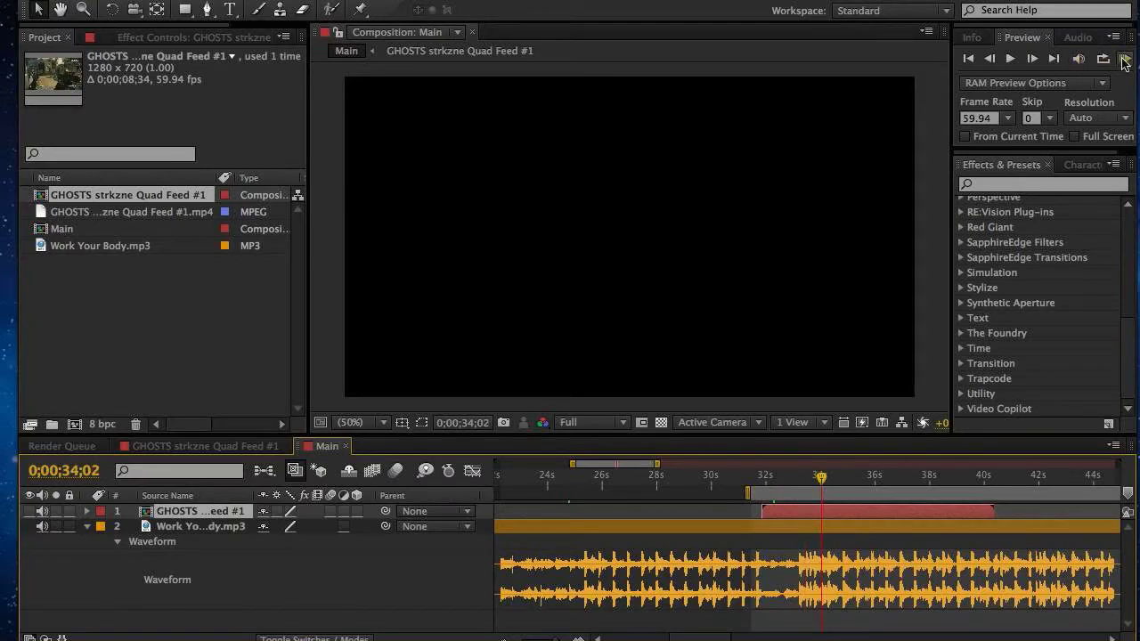
click(1125, 58)
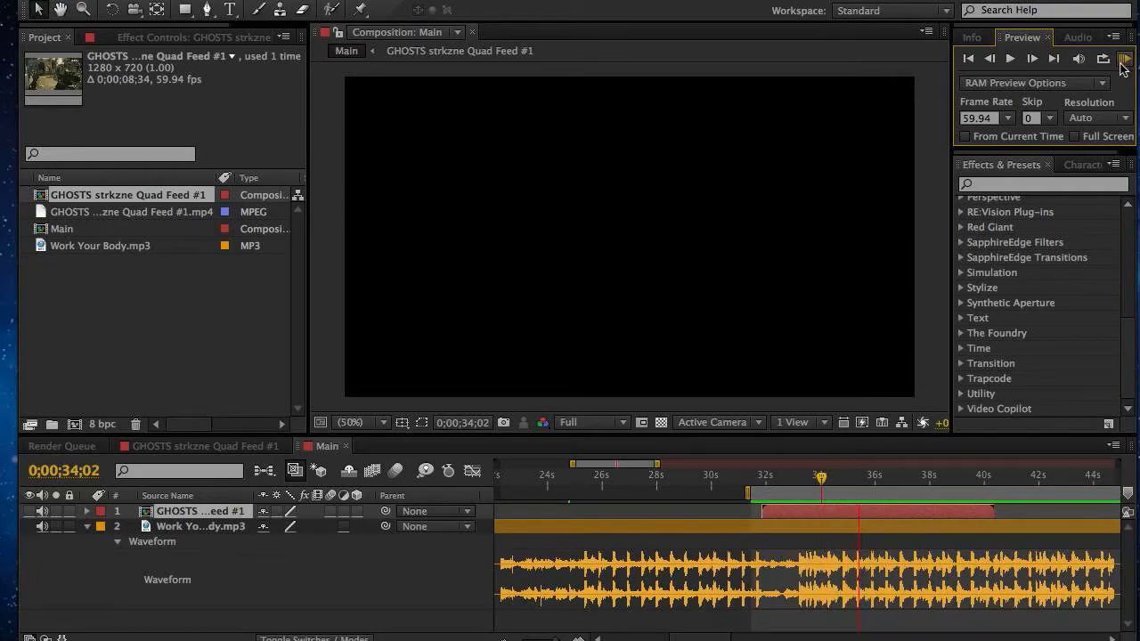
click(1122, 63)
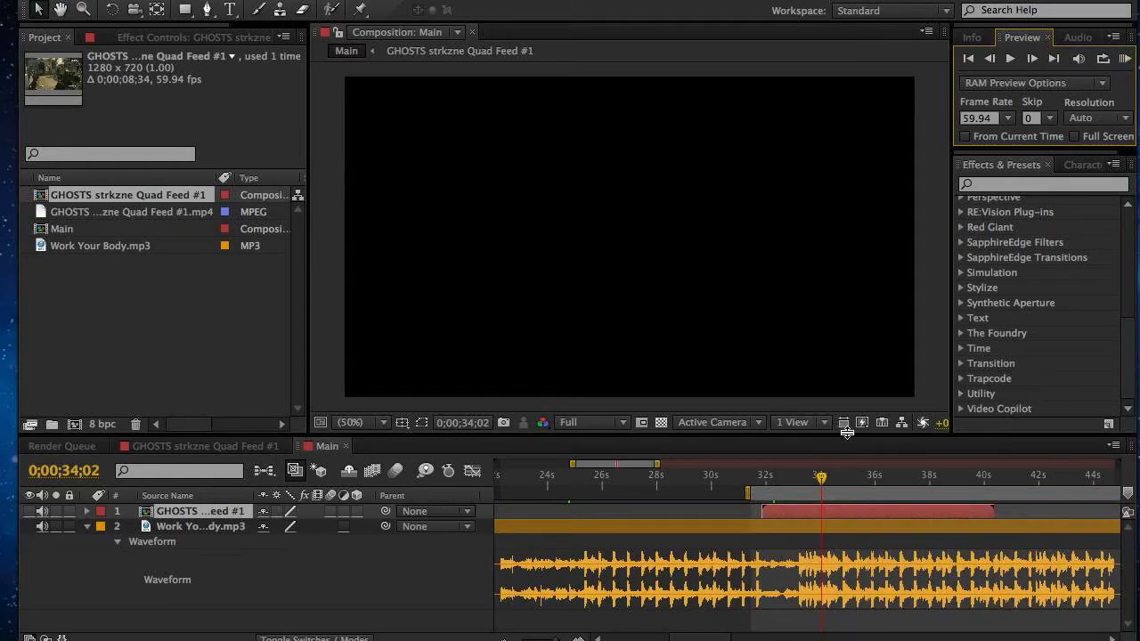
click(860, 479)
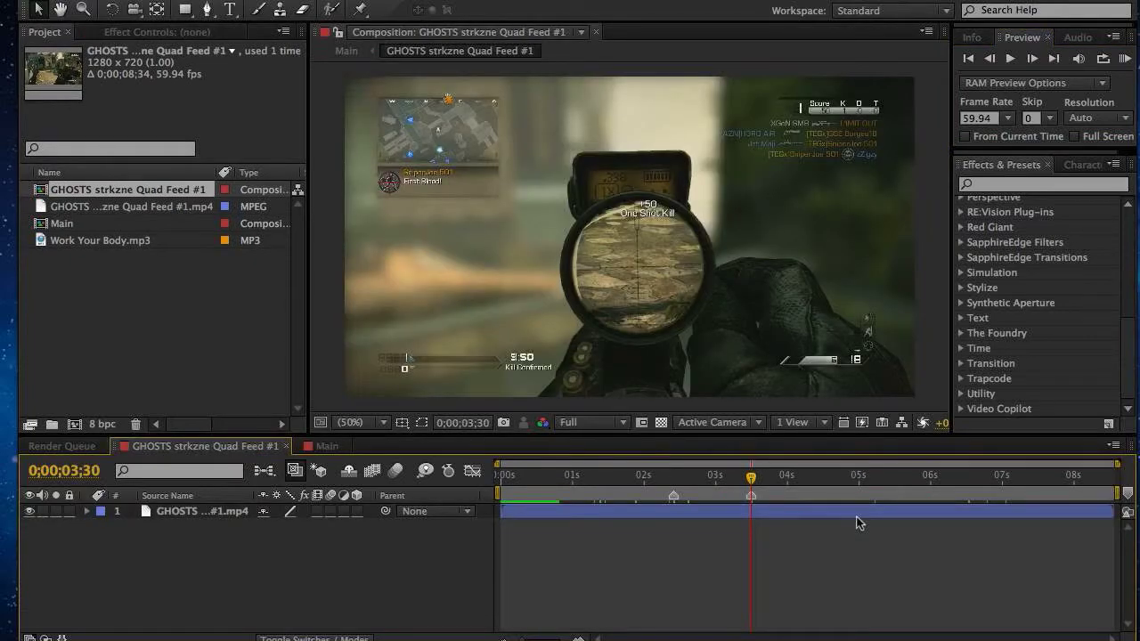
Scrub the gameplay clip from its start to 0;00;02;06 to review the action.
click(501, 479)
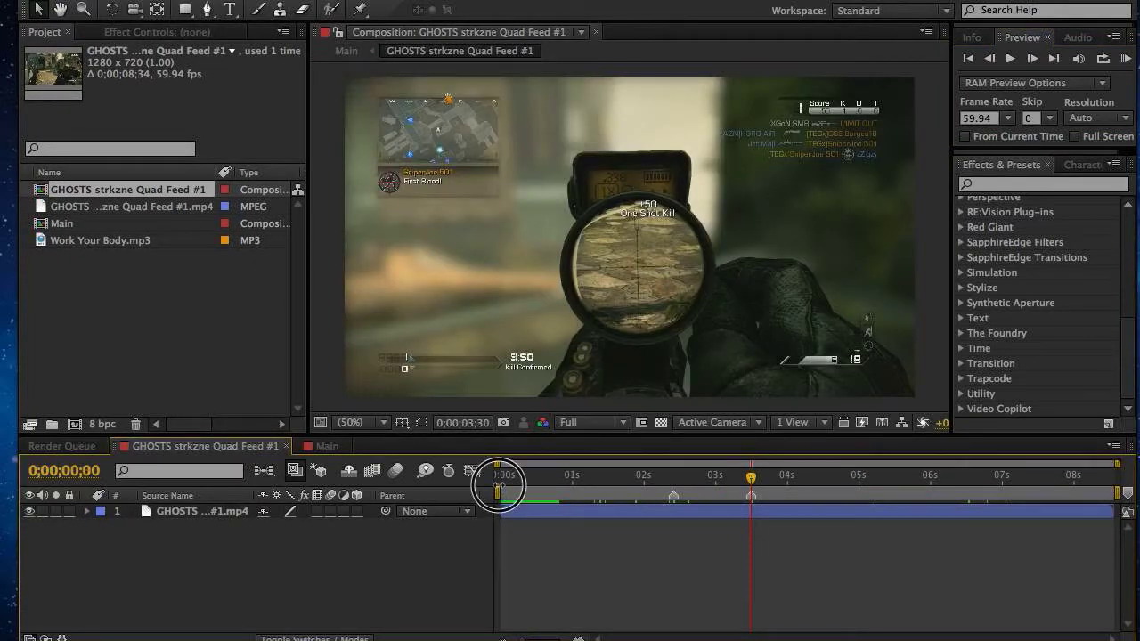
drag(501, 478, 651, 481)
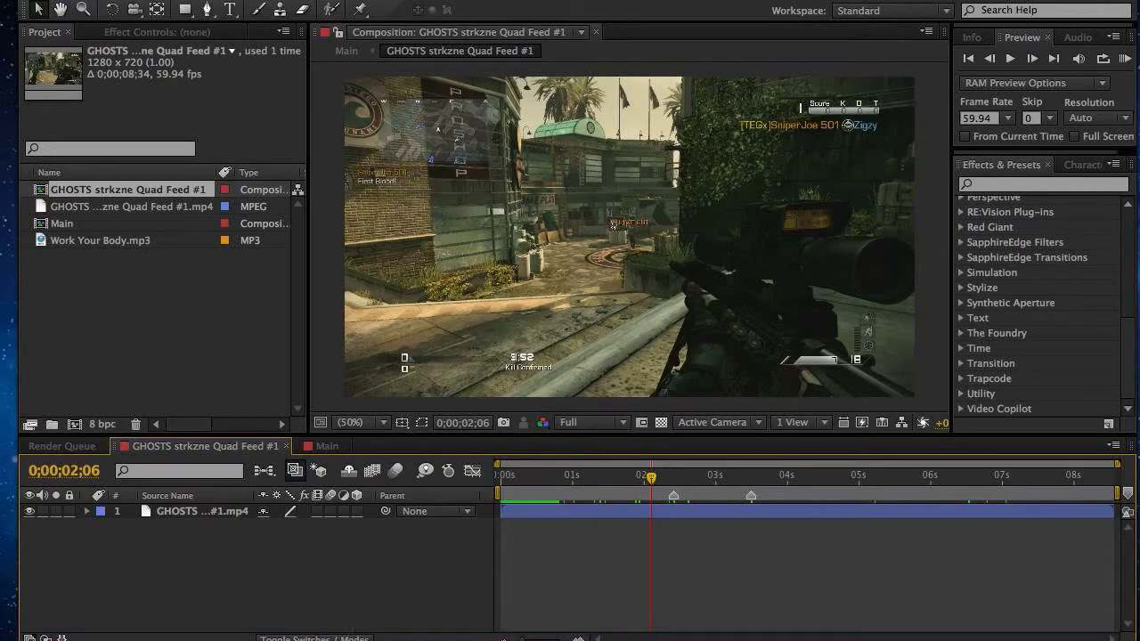
Import USR.mp3 into the project from Desktop > Editing > Gun Sound > Ghosts gun sounds > Primary > Sniper Rifles.
click(356, 635)
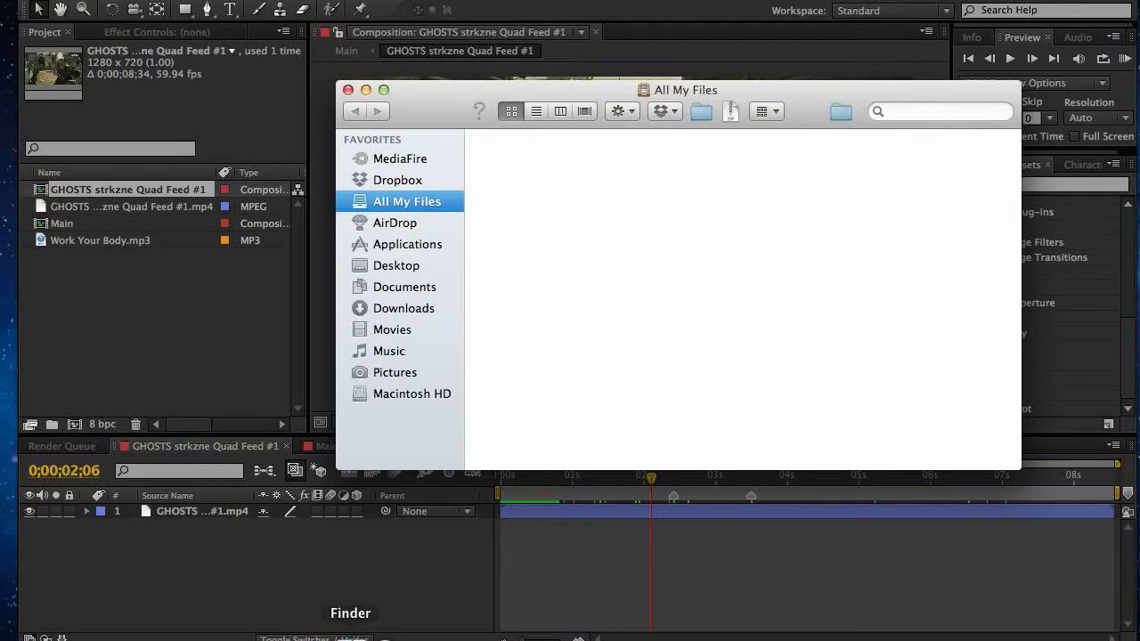
click(362, 269)
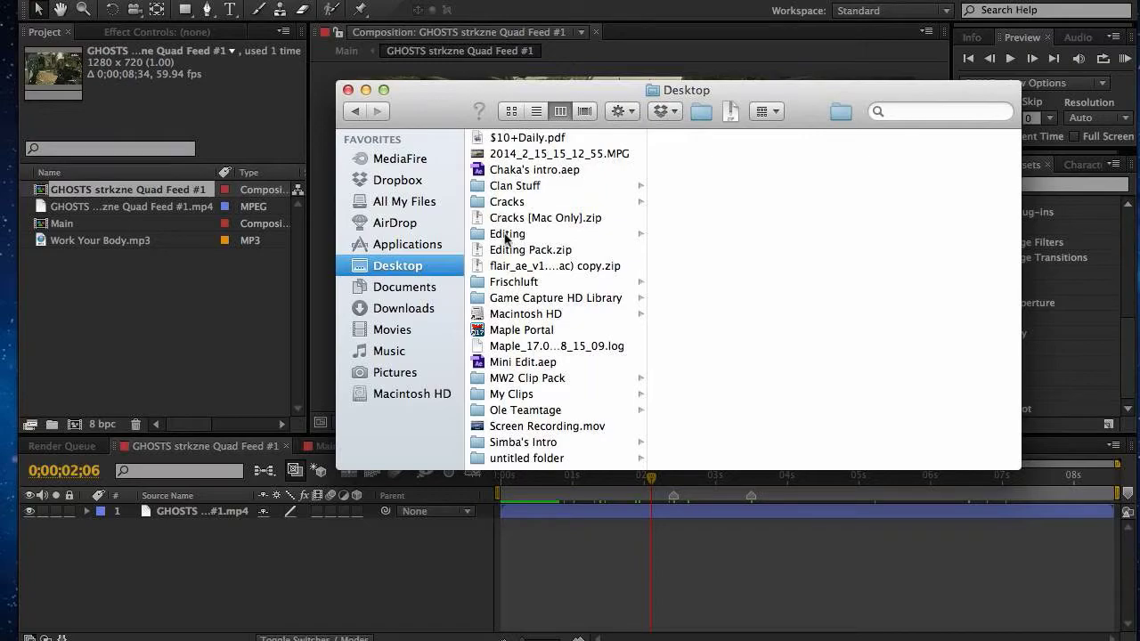
click(506, 235)
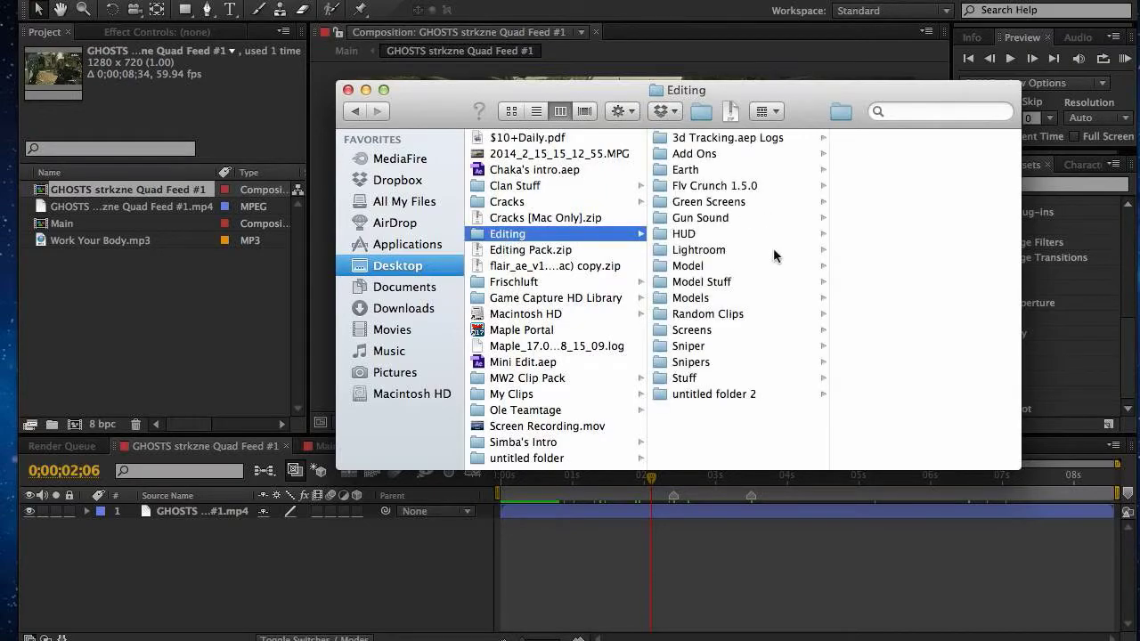
click(707, 219)
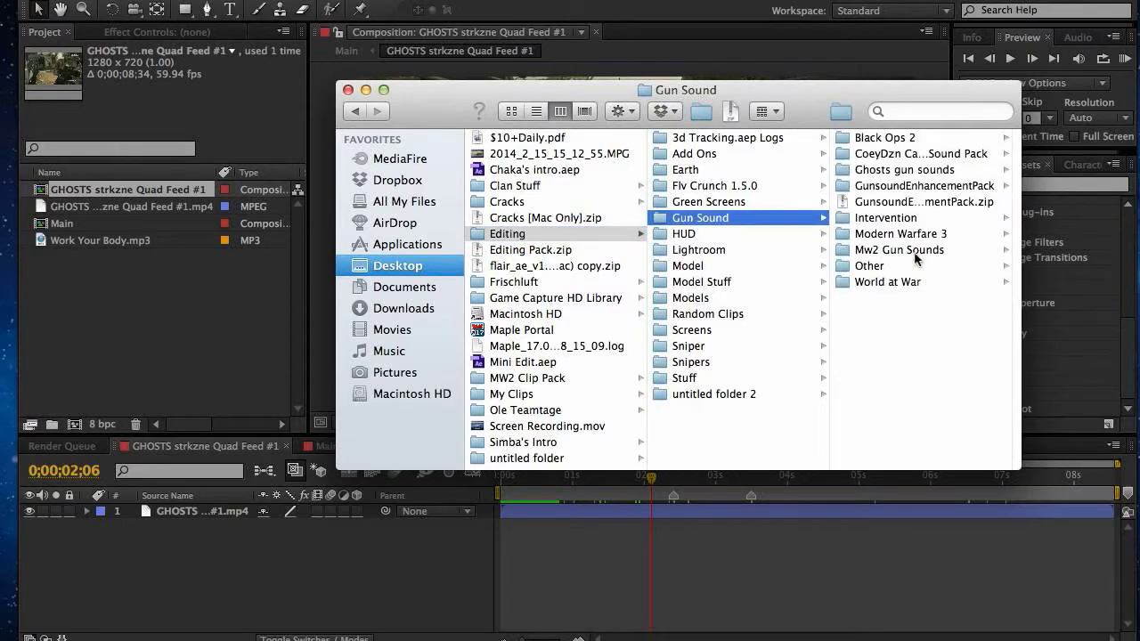
click(877, 169)
click(881, 140)
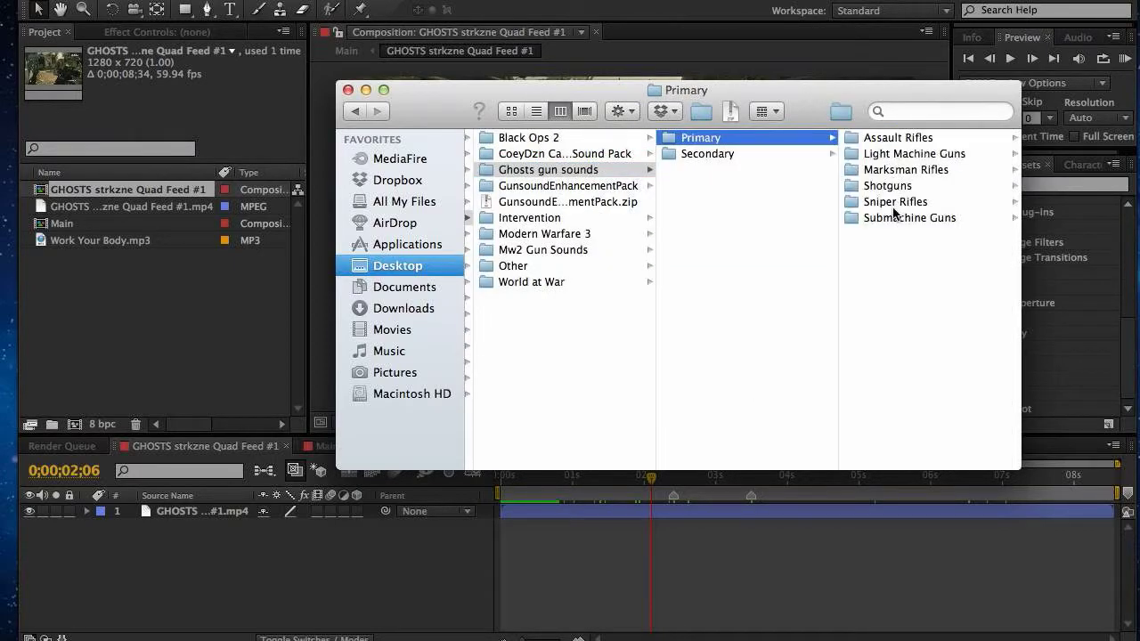
click(894, 205)
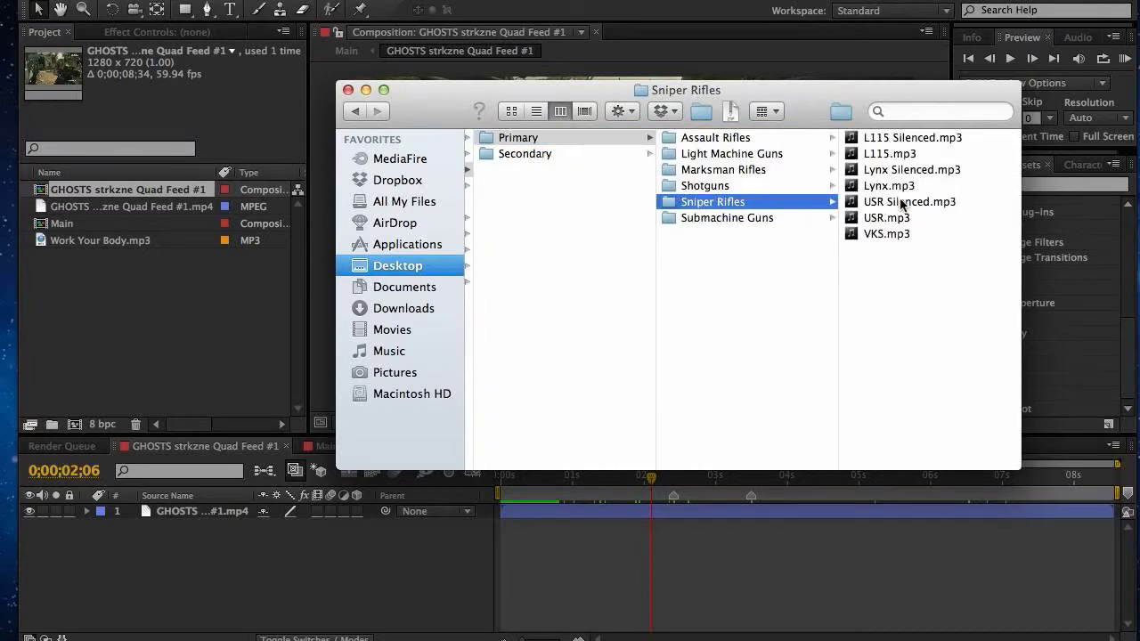
click(894, 217)
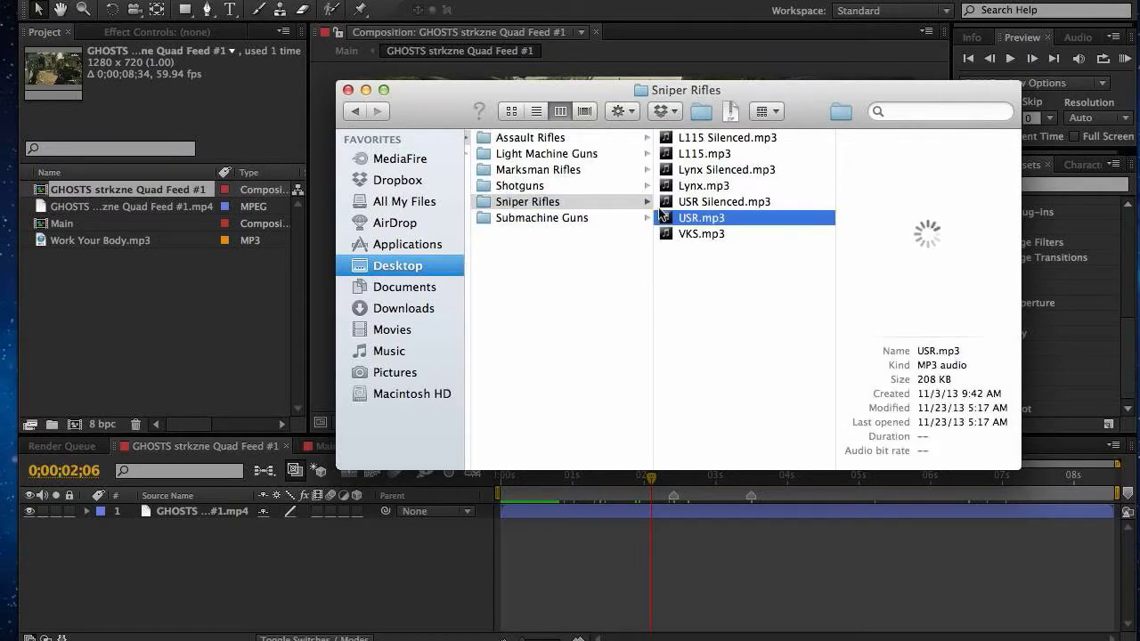
drag(660, 214, 166, 272)
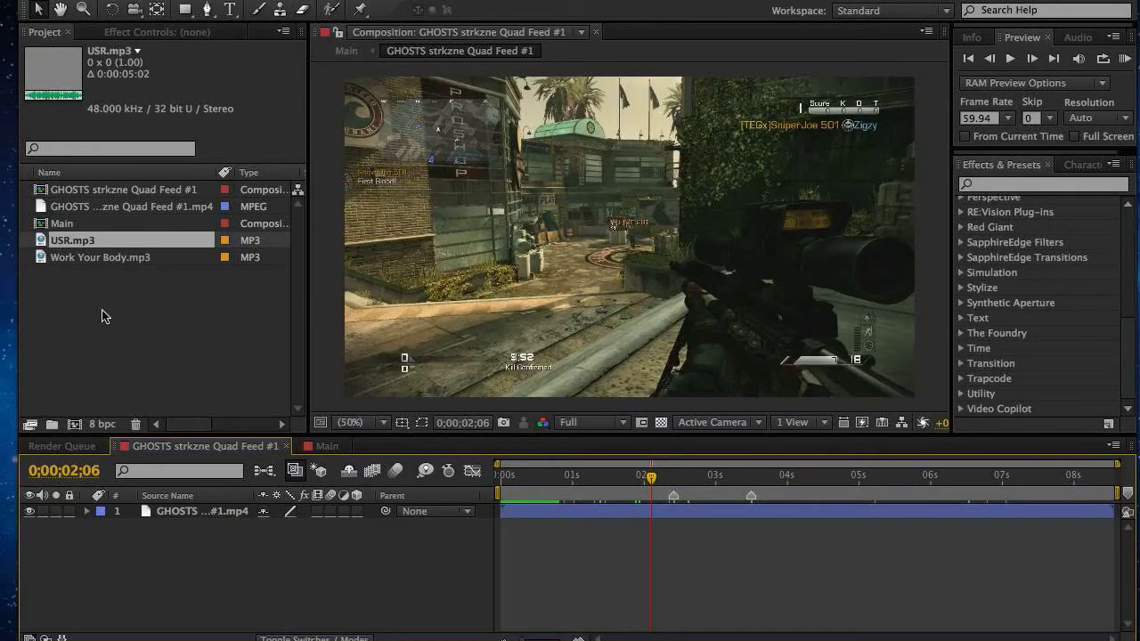
Create a new composition from USR.mp3 and reveal the audio layer's waveform.
drag(60, 240, 74, 425)
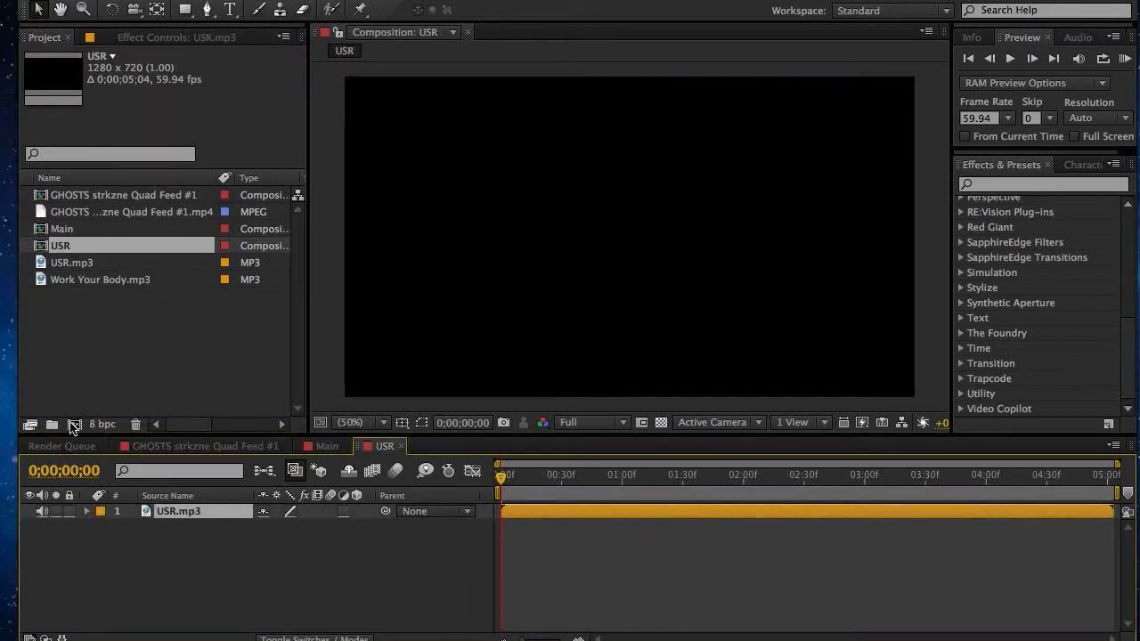
key(l)
key(l)
Set the USR composition's work area to run from 0;00;00;11, where the gunshot starts, to 0;00;01;44.
click(521, 485)
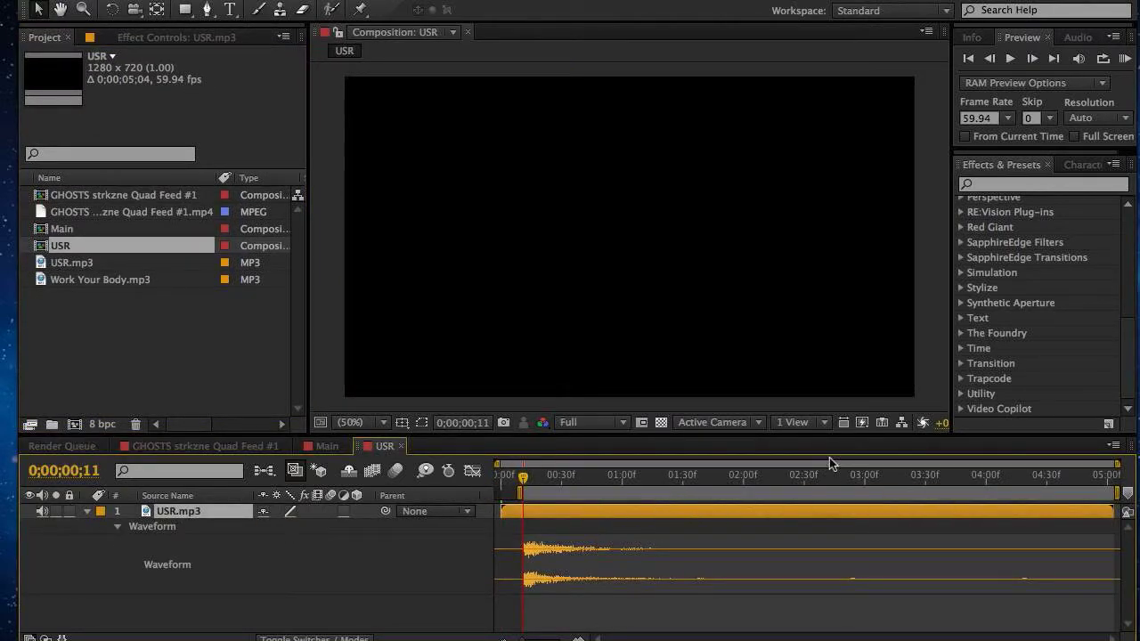
click(710, 481)
key(n)
Try extracting the work area of the USR composition twice, undoing it each time.
right_click(666, 497)
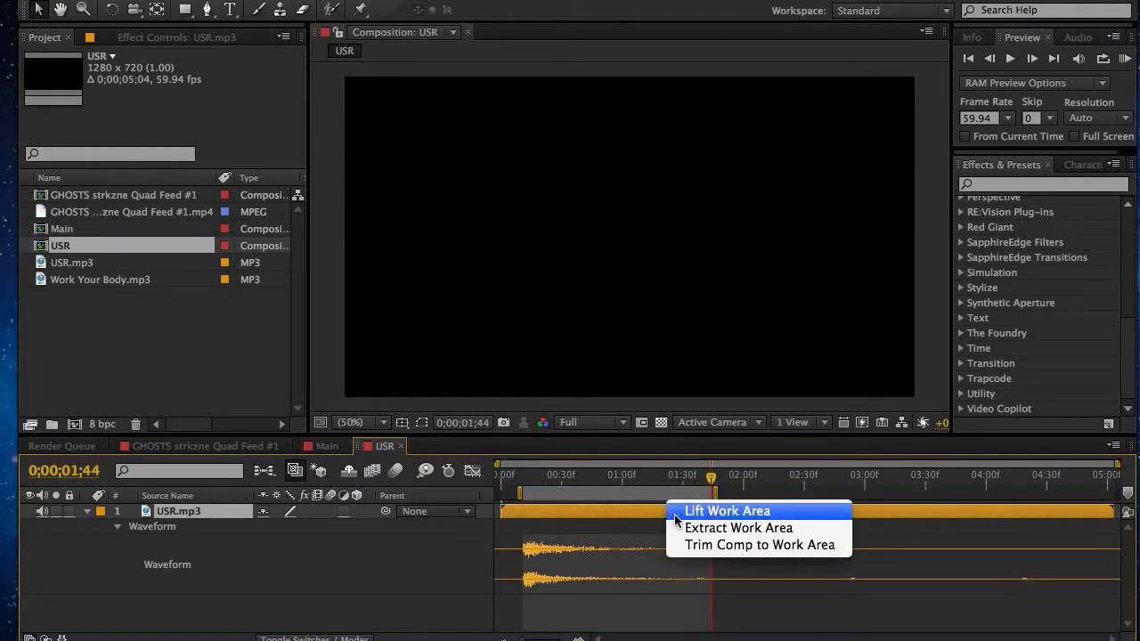
click(695, 528)
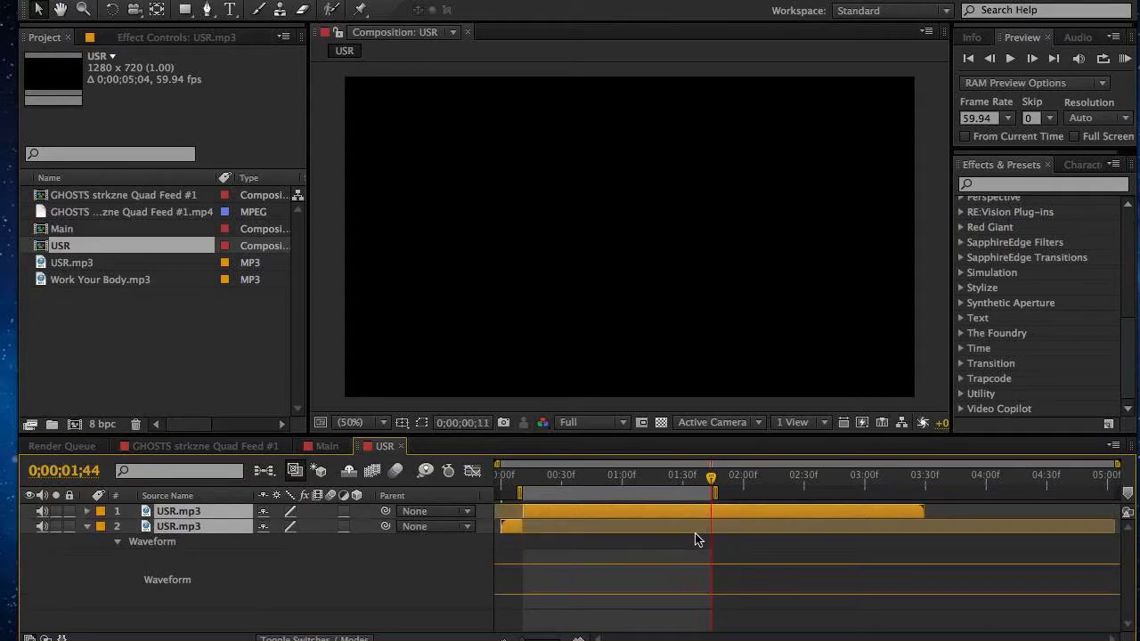
key(ctrl+z)
right_click(639, 501)
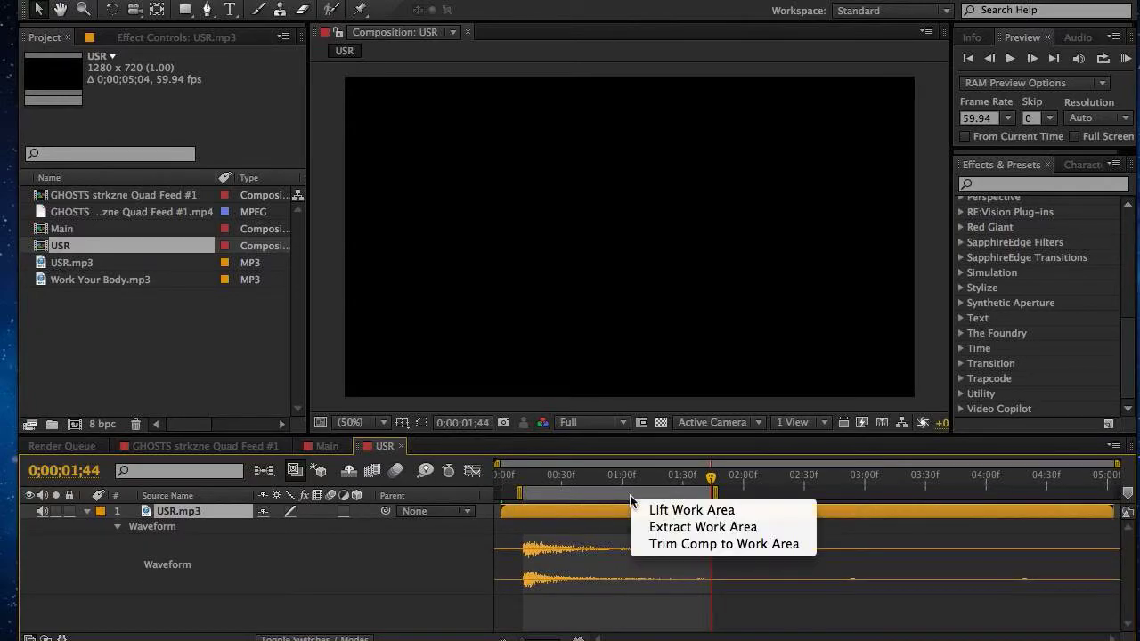
click(639, 534)
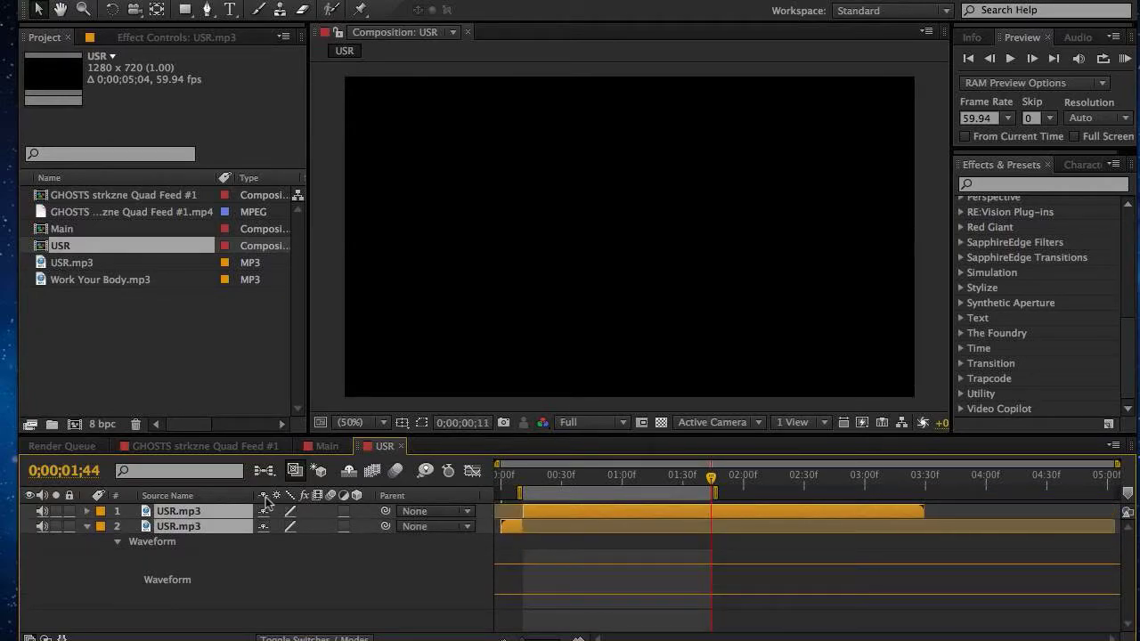
key(ctrl+z)
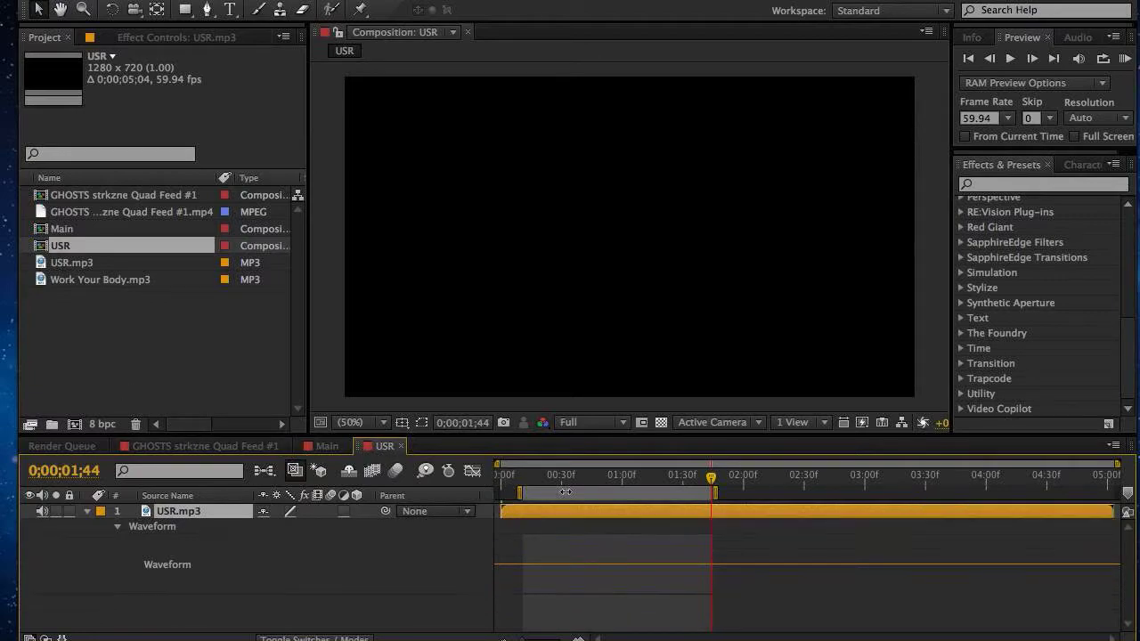
Trim the USR composition to its work area.
right_click(568, 495)
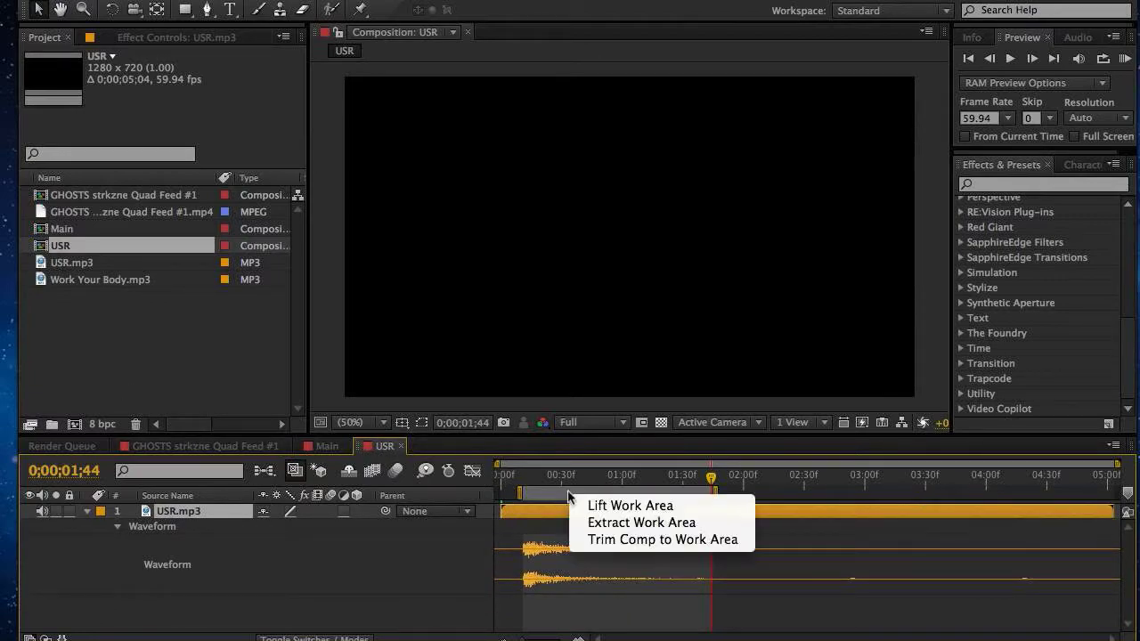
click(587, 541)
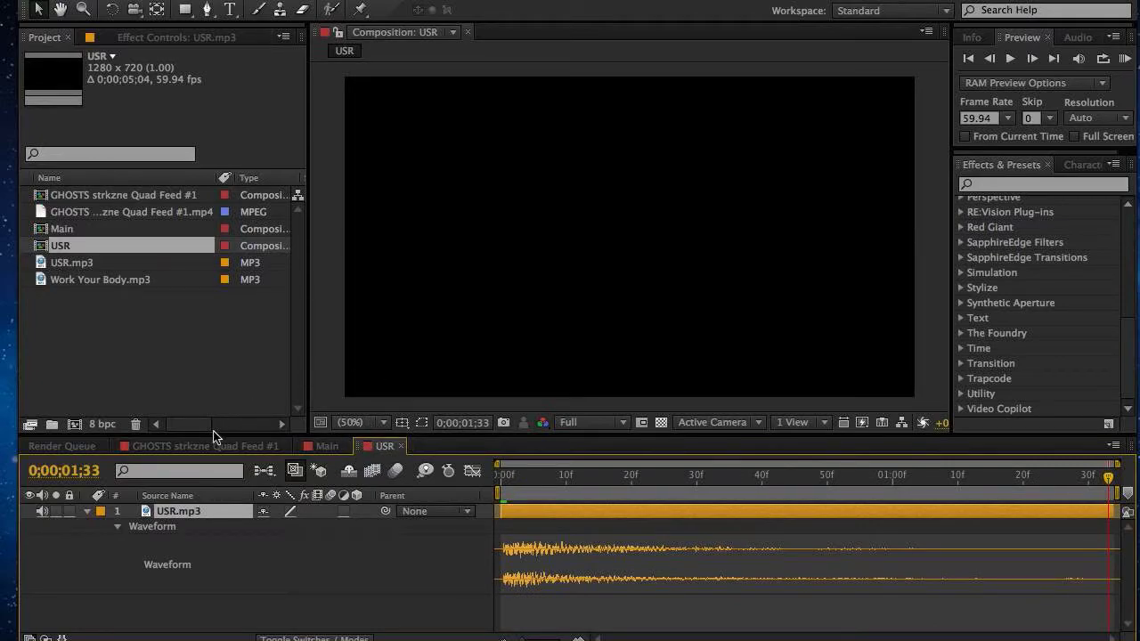
Open the gameplay clip's composition from Main and place the USR composition below the gameplay layer, starting at the 0;00;03;30 marker.
click(338, 447)
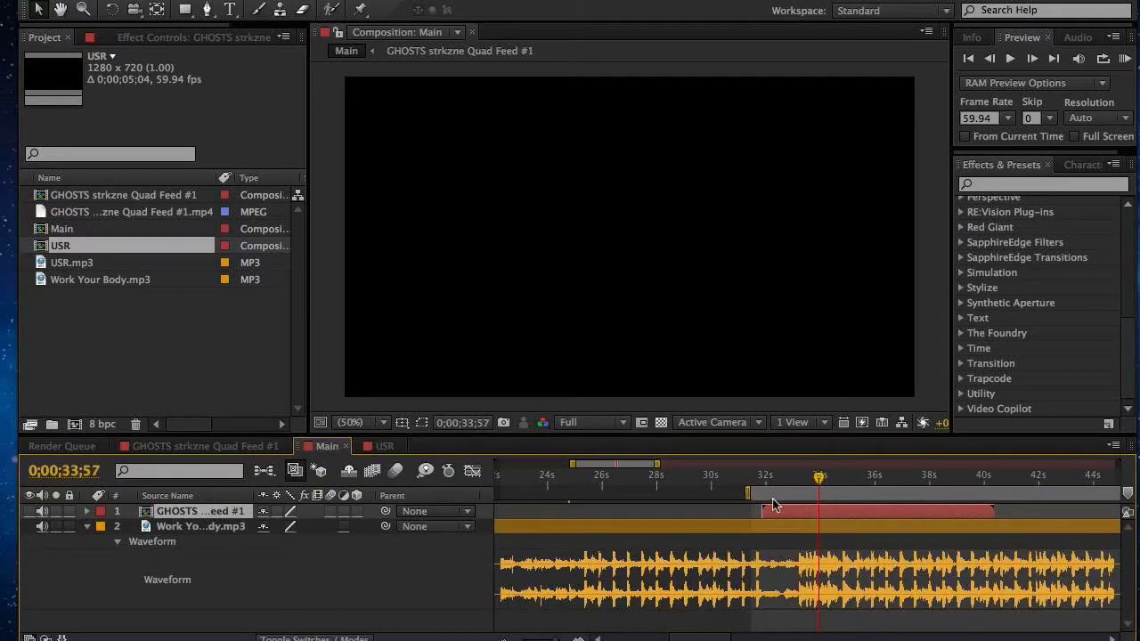
double_click(821, 511)
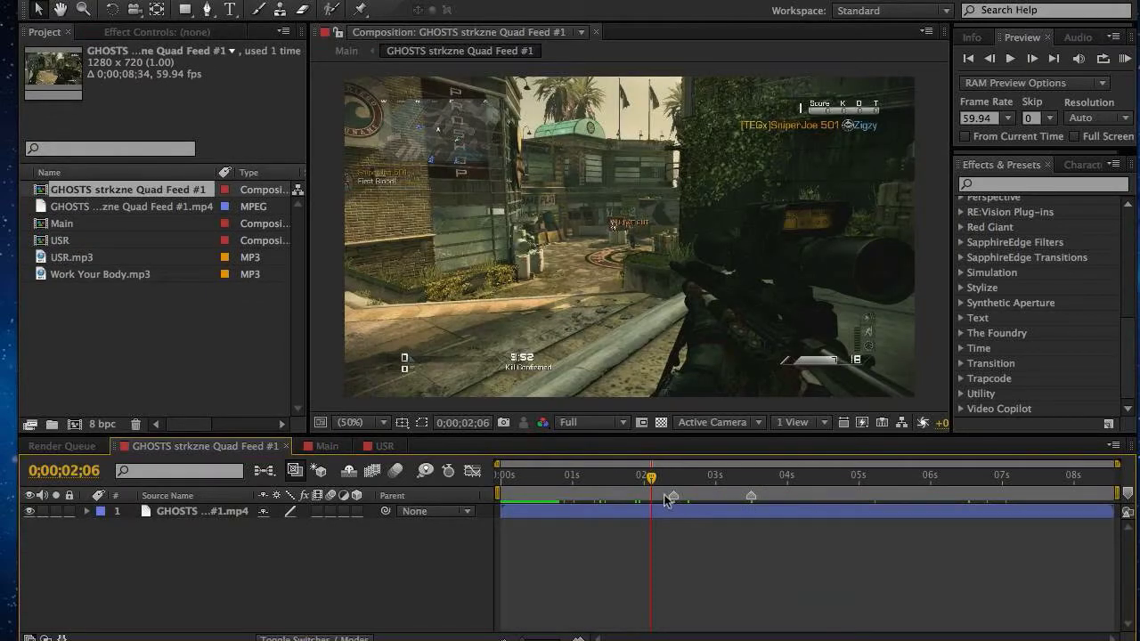
drag(675, 487, 752, 490)
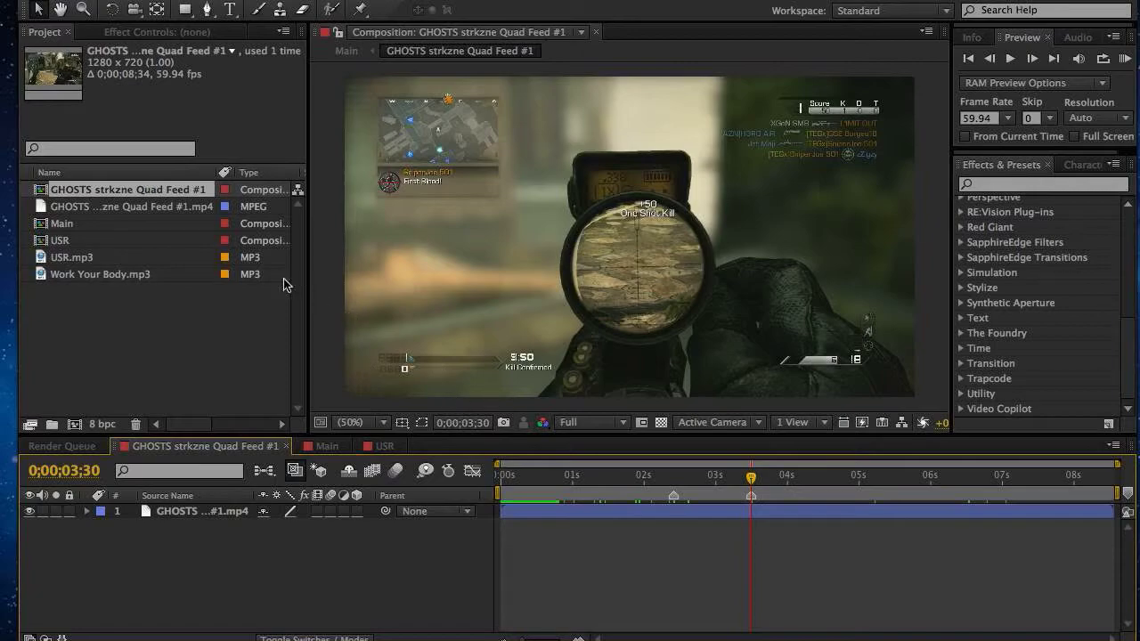
click(53, 244)
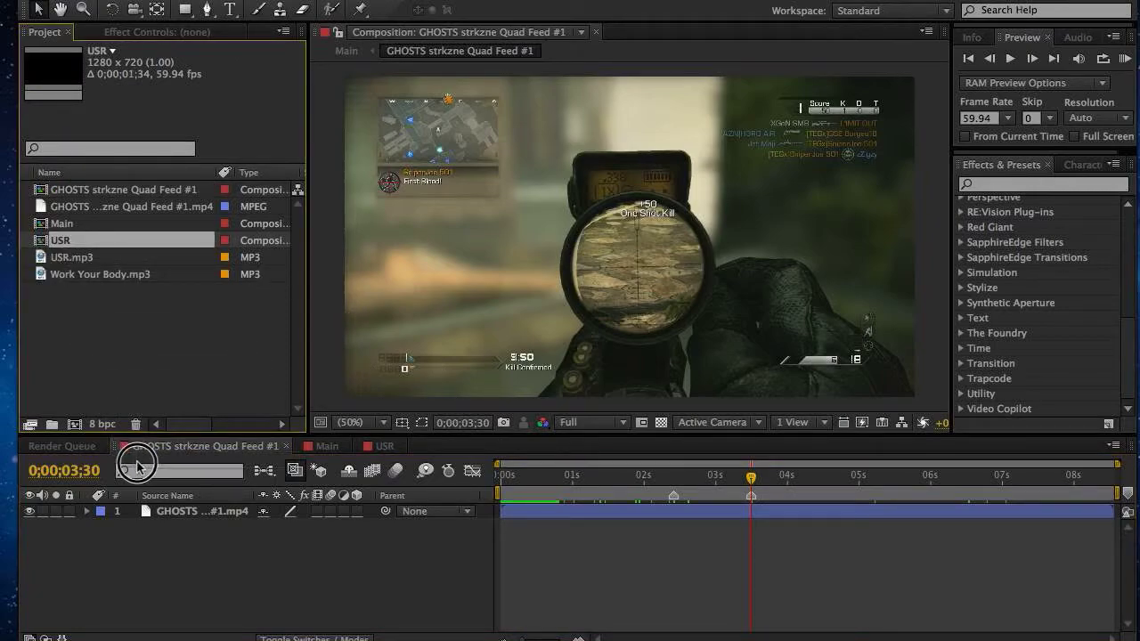
drag(150, 513, 150, 543)
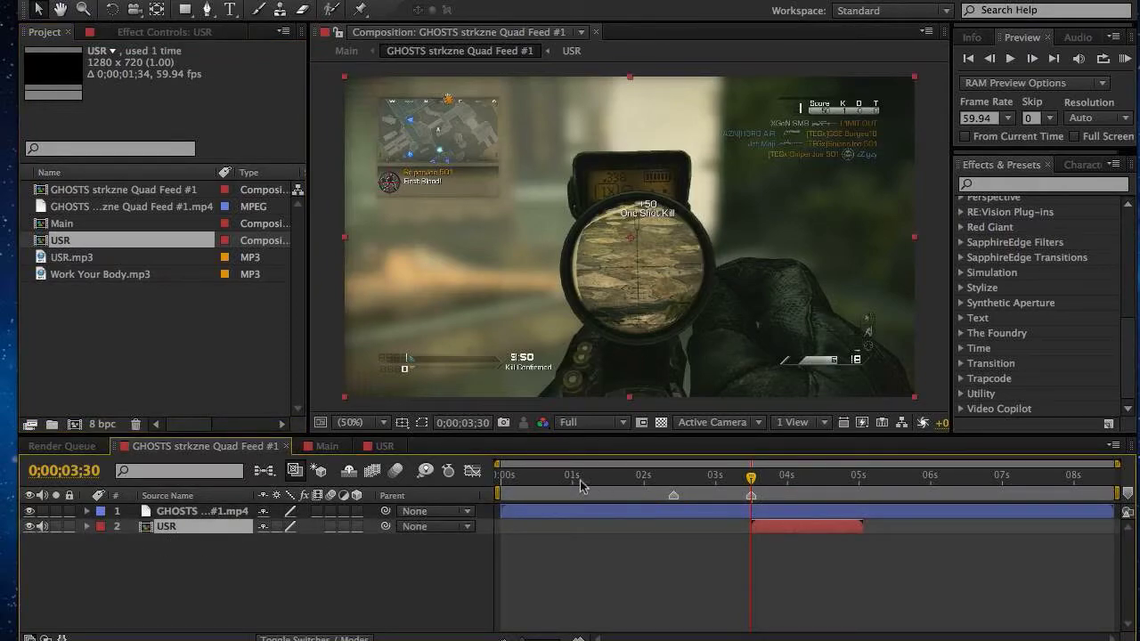
Preview Main against the song, and in the gameplay composition move the USR layer to start at the 0;00;02;25 marker.
click(337, 446)
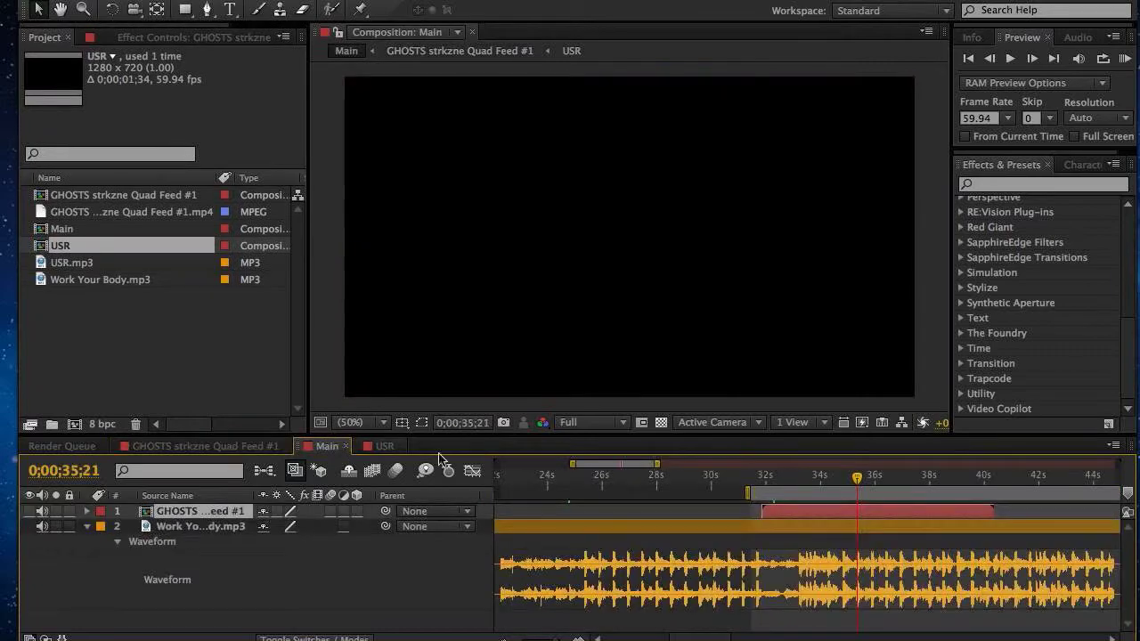
click(1124, 58)
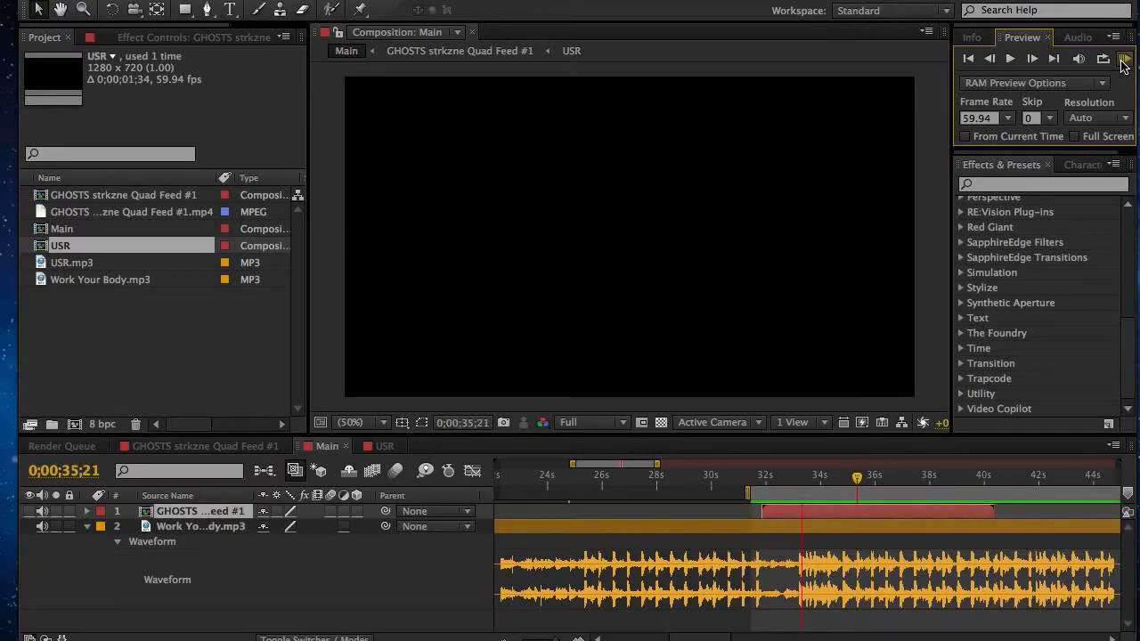
click(1124, 58)
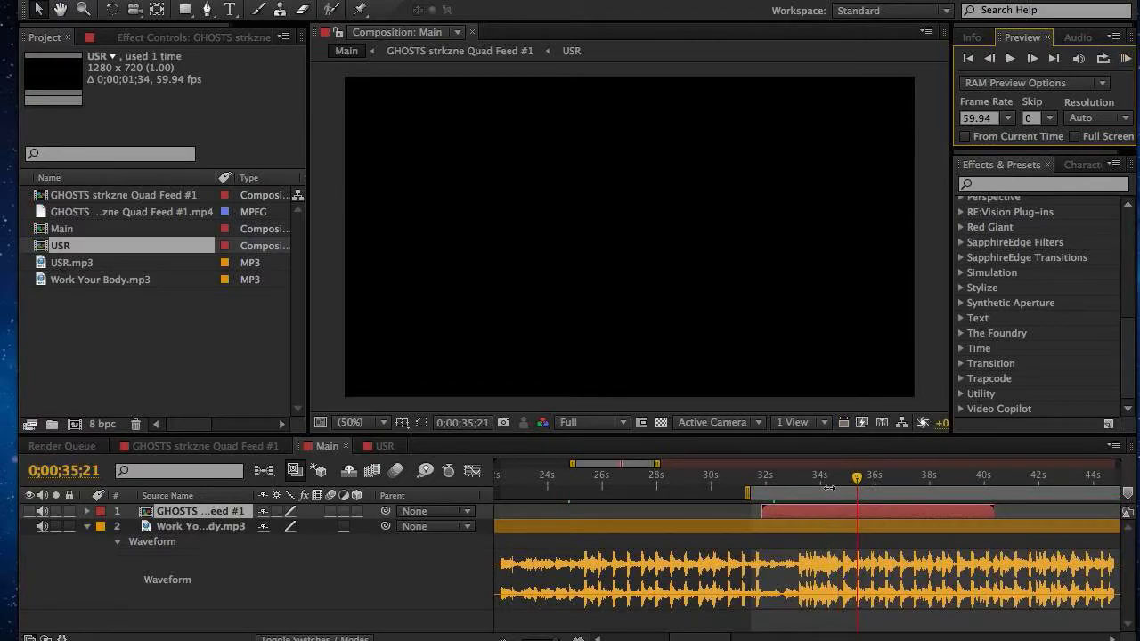
drag(828, 482, 828, 481)
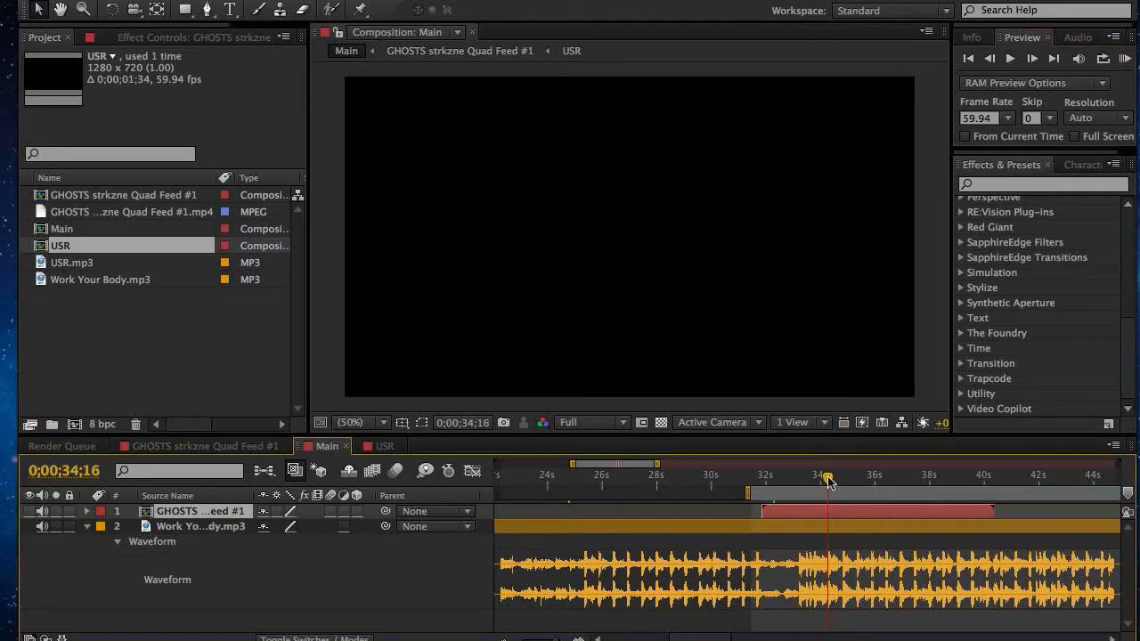
double_click(830, 505)
click(806, 525)
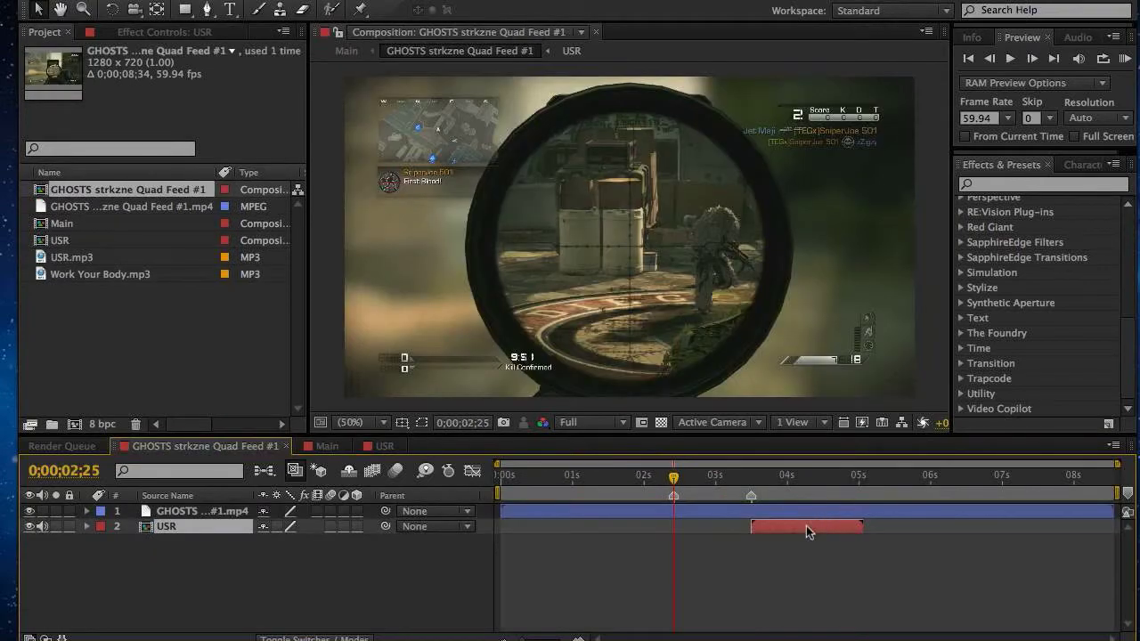
key([)
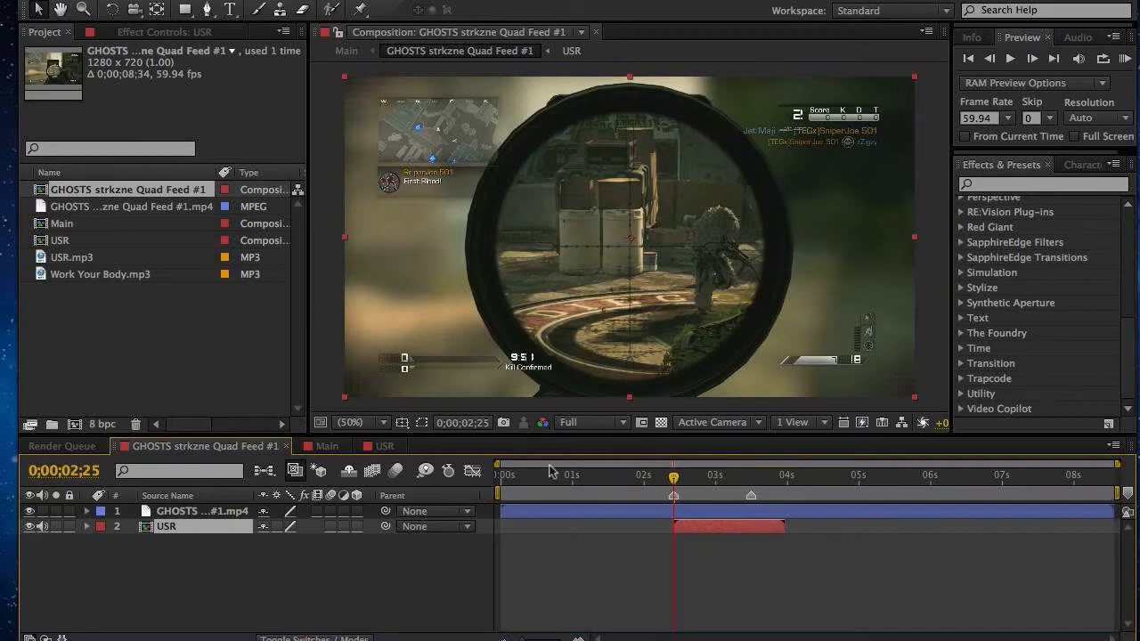
Preview Main again, find the beat at 0;00;35;52, and add a composition marker at 0;00;04;01 in the gameplay composition.
click(326, 446)
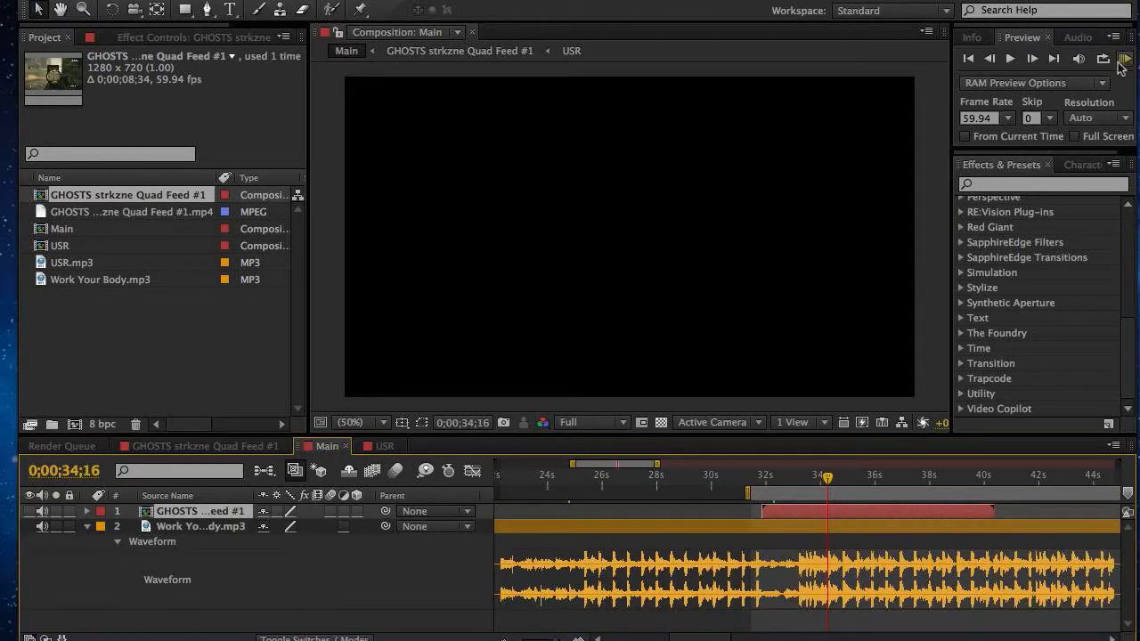
click(1124, 59)
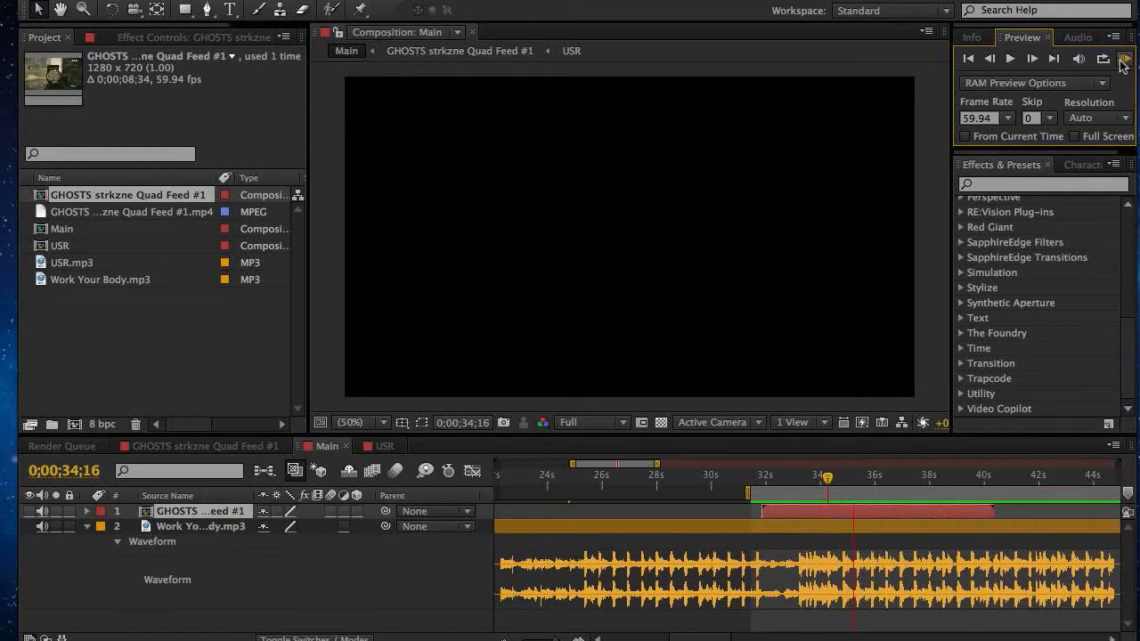
click(1123, 61)
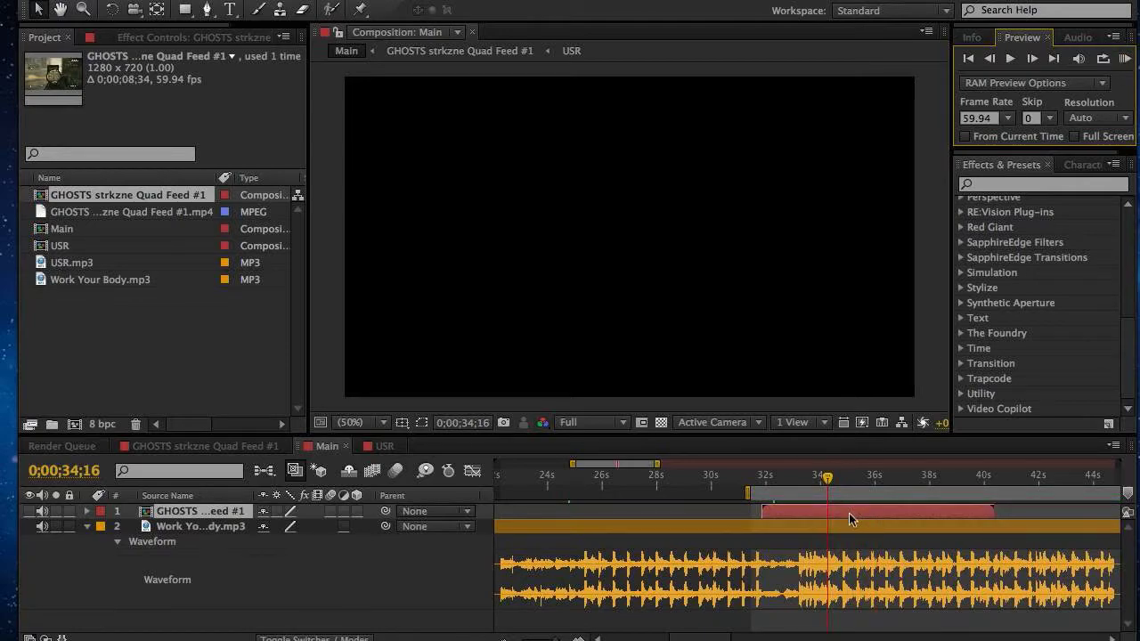
drag(875, 478, 871, 480)
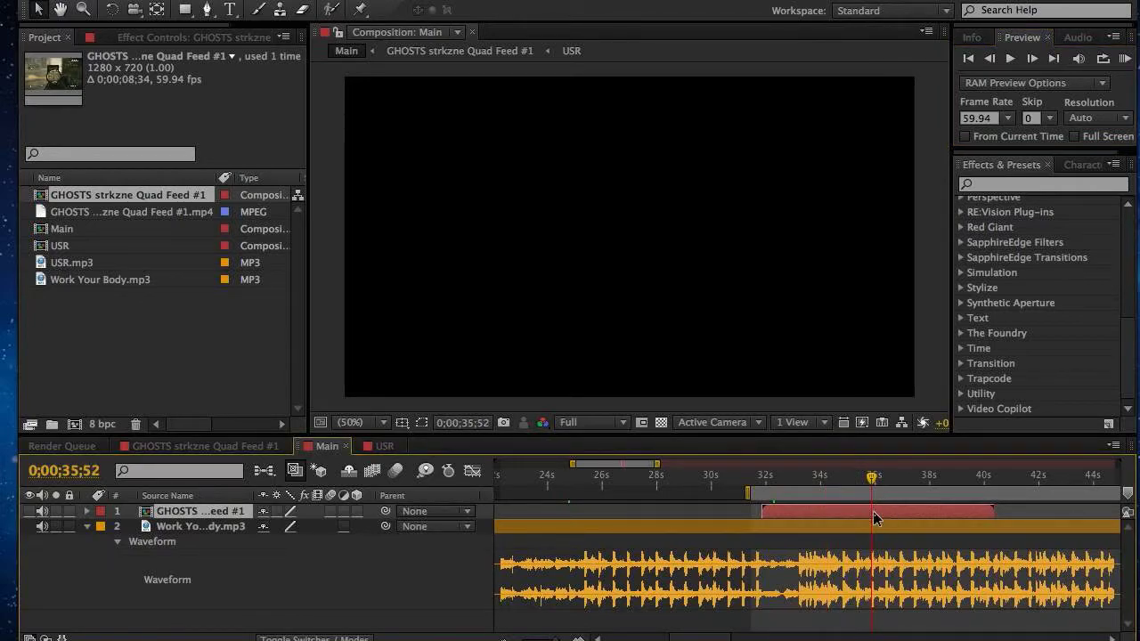
double_click(873, 517)
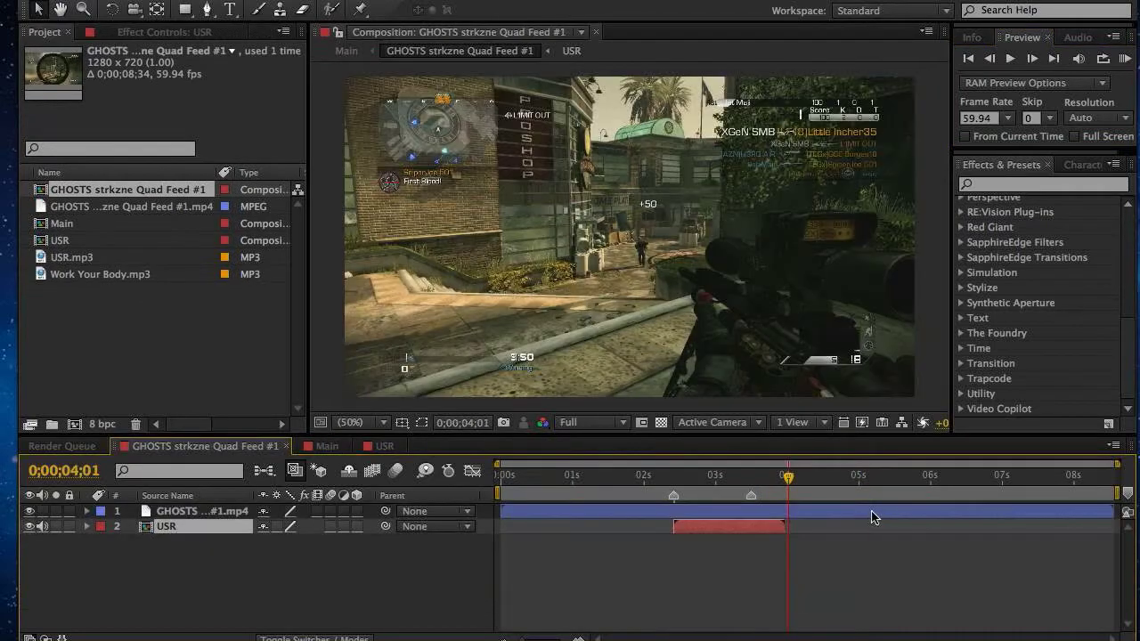
click(757, 531)
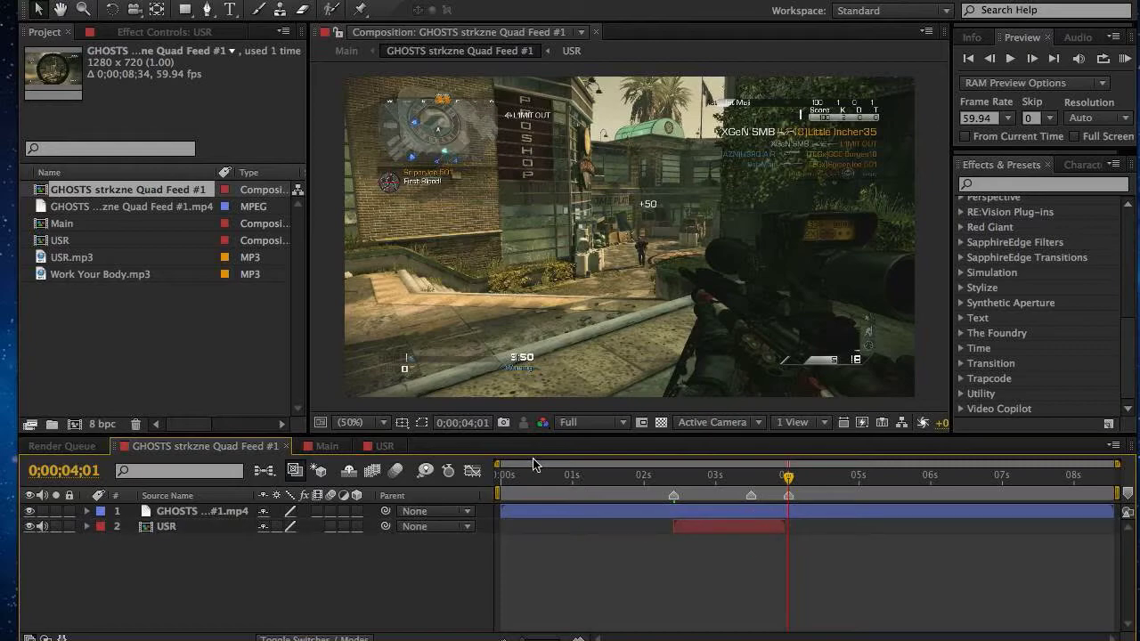
Replay Main, find the beat at 0;00;36;57, mark 0;00;05;06 in the gameplay composition, and return to Main.
click(325, 446)
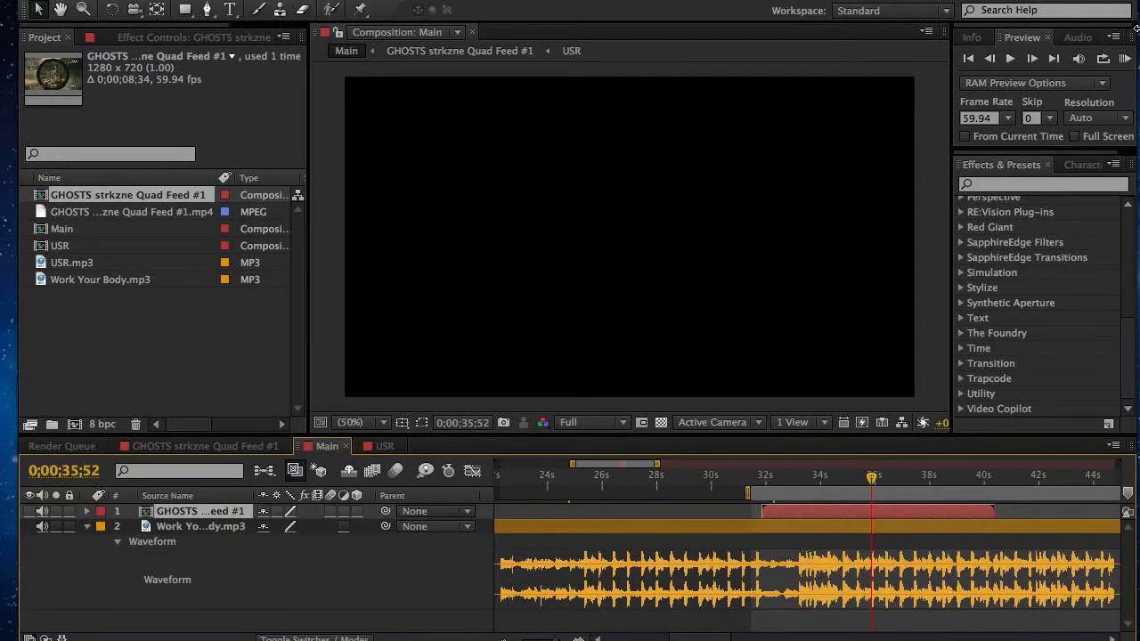
click(1126, 60)
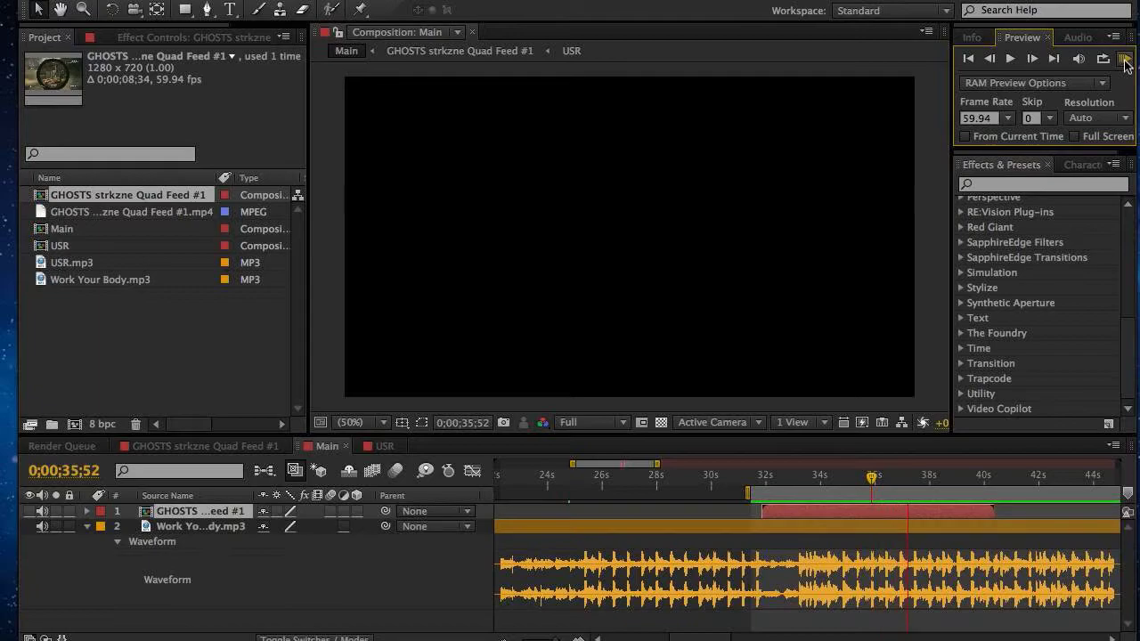
click(1124, 59)
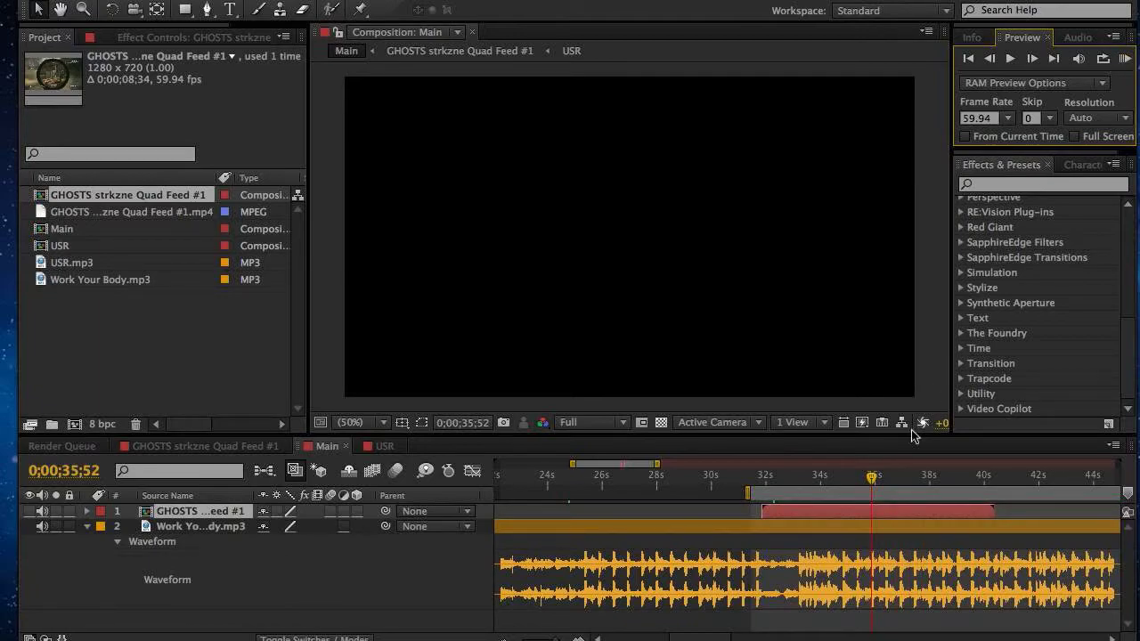
click(1124, 59)
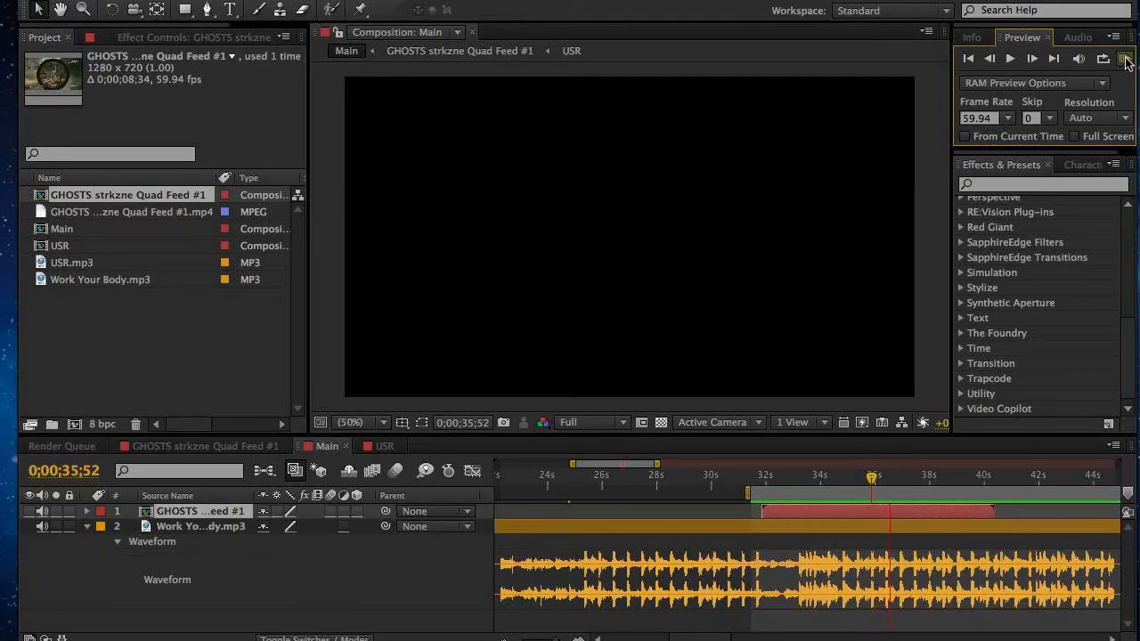
click(1125, 59)
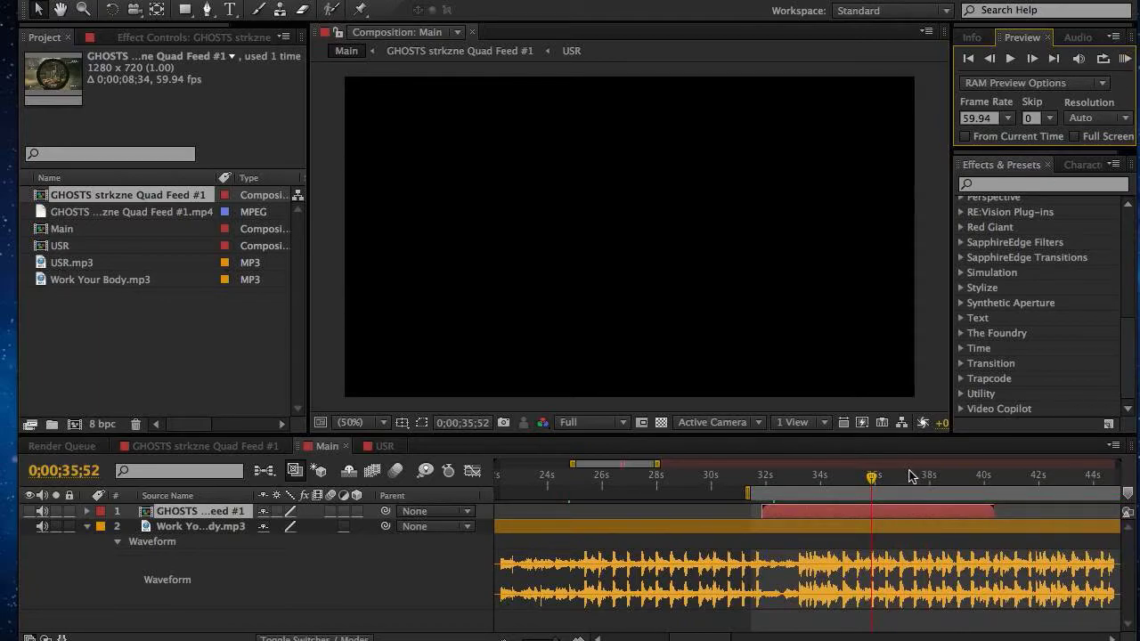
drag(873, 478, 902, 481)
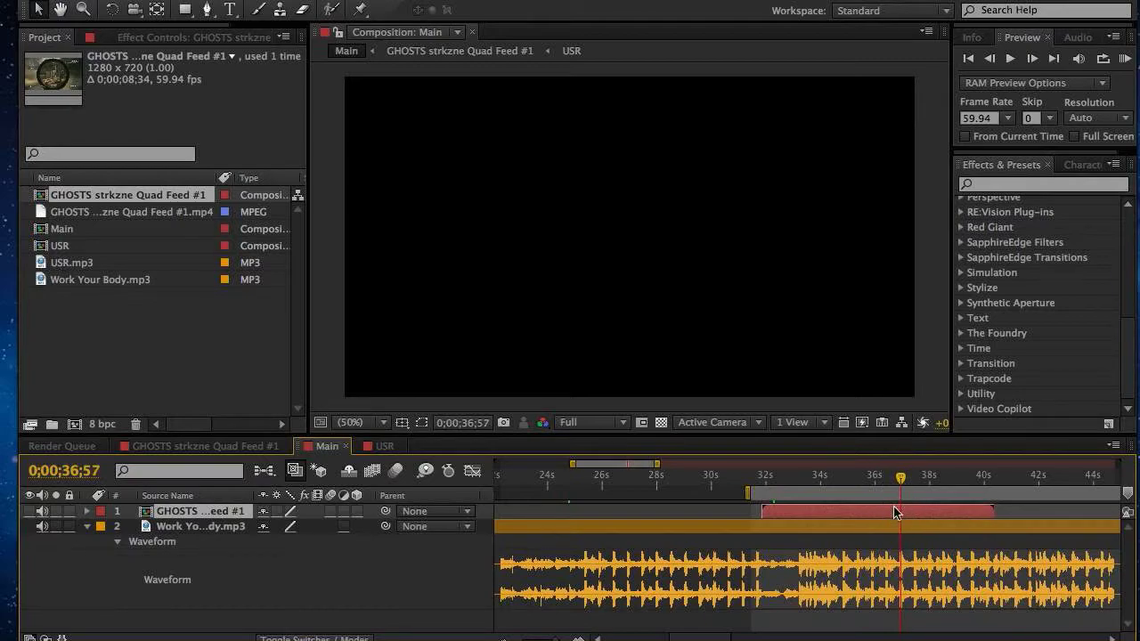
double_click(895, 513)
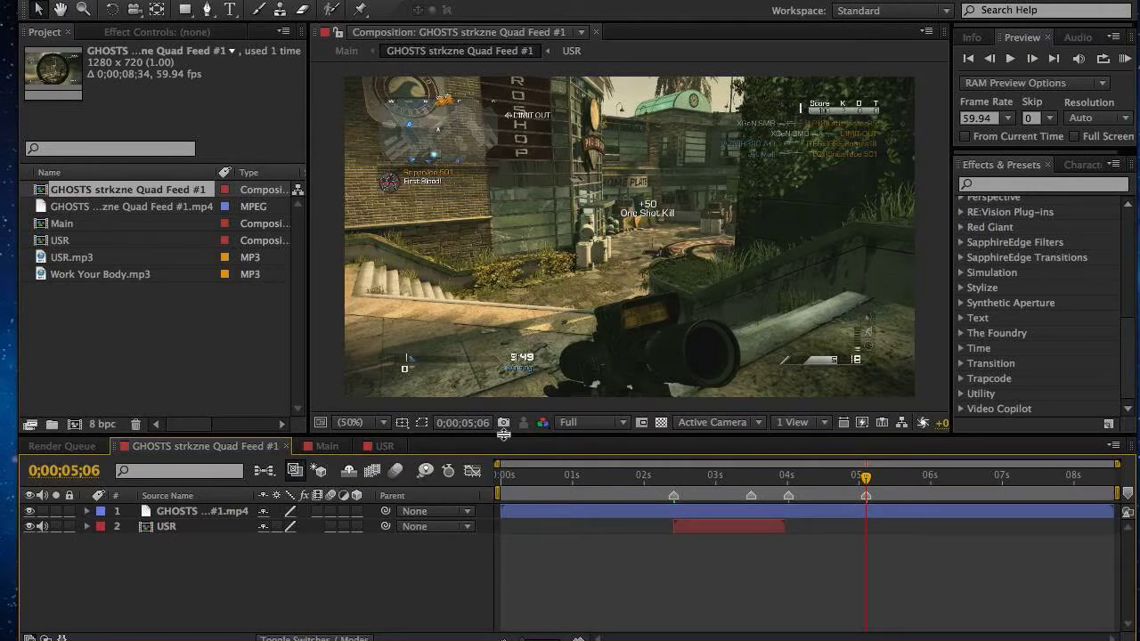
click(320, 452)
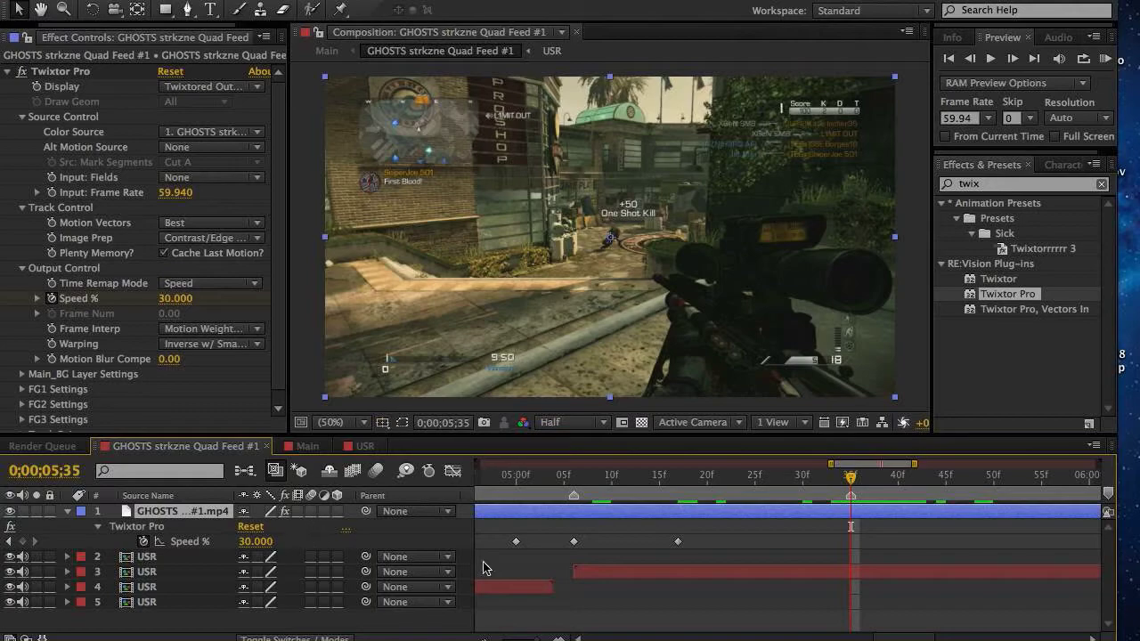
Examine how the Twixtor Pro Speed % keyframes and the USR layers line up with the markers across the gameplay timeline.
click(482, 636)
click(483, 637)
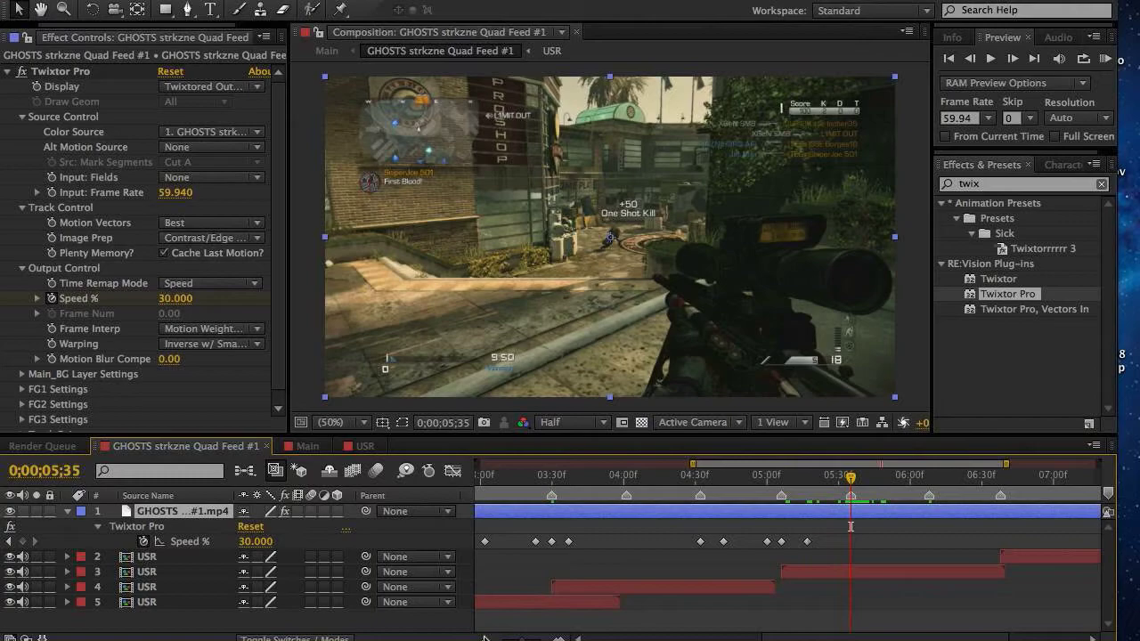
scroll(539, 568, left, 5)
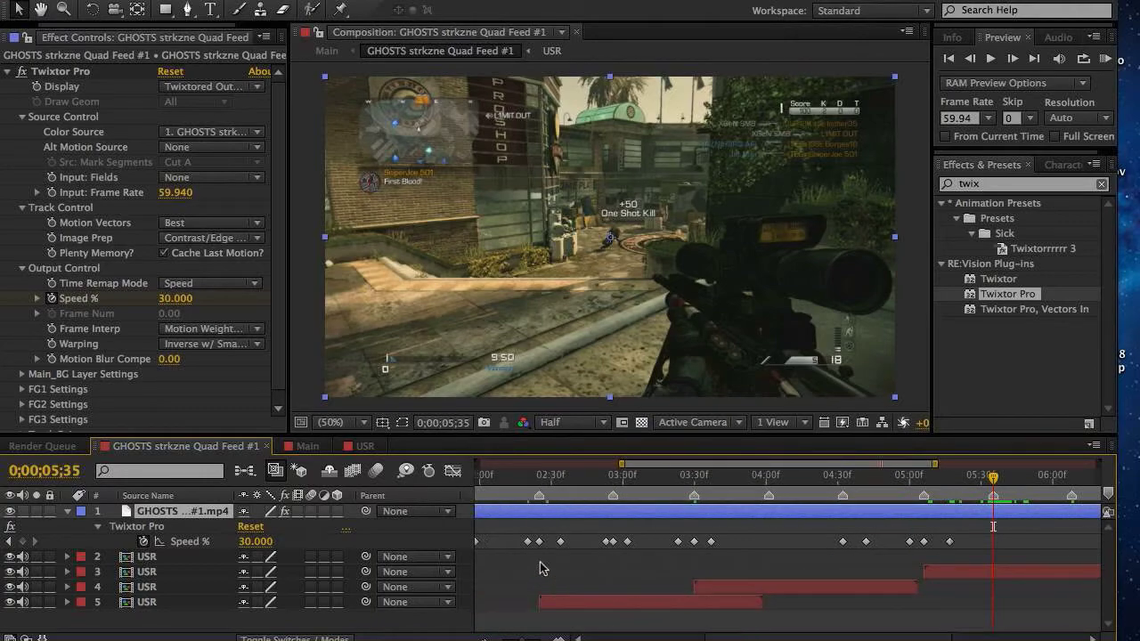
scroll(538, 568, left, 10)
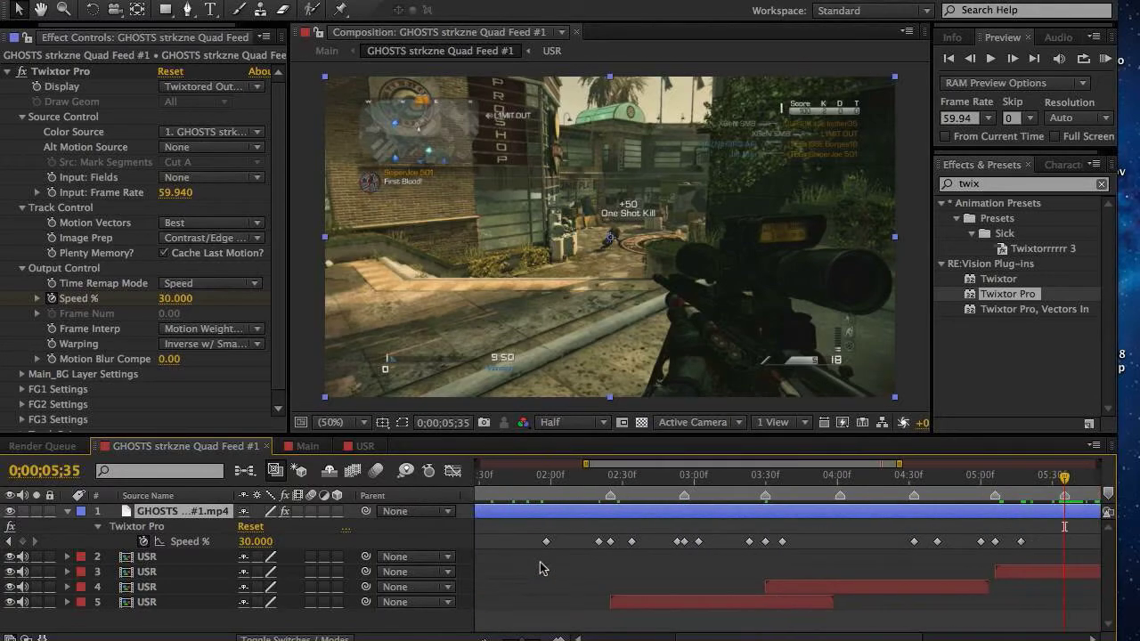
scroll(539, 568, right, 5)
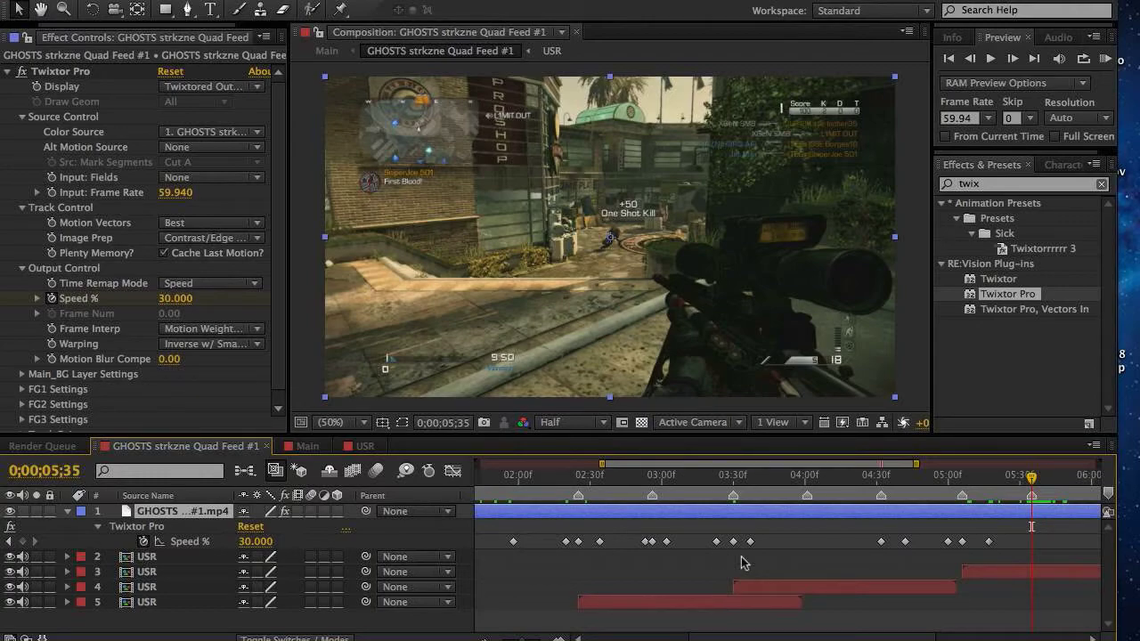
scroll(897, 538, right, 8)
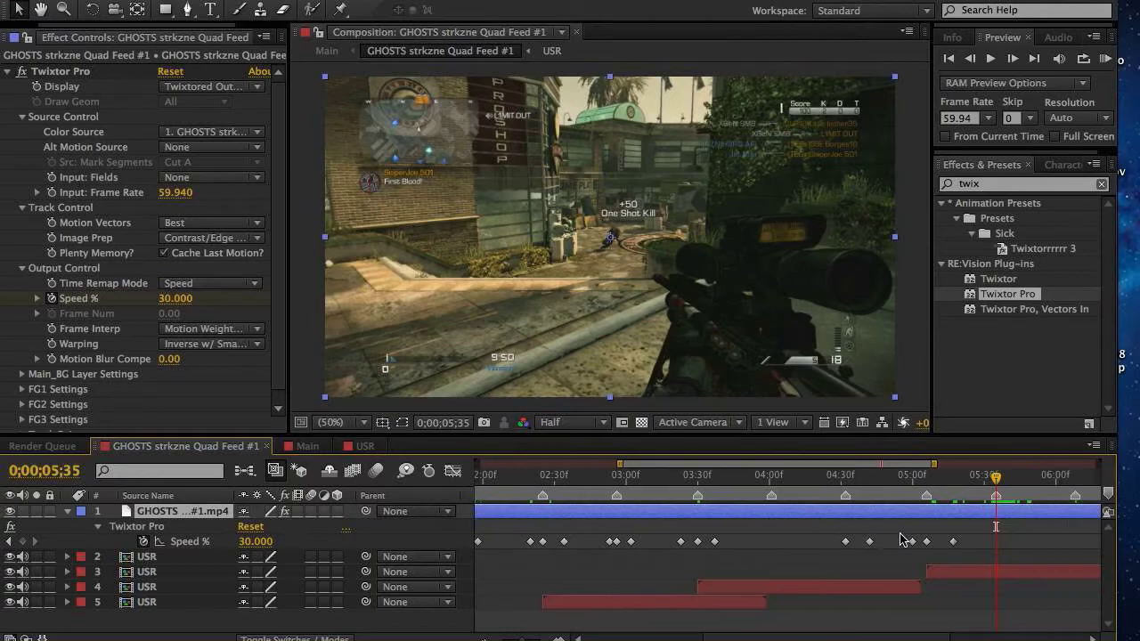
scroll(900, 537, right, 1)
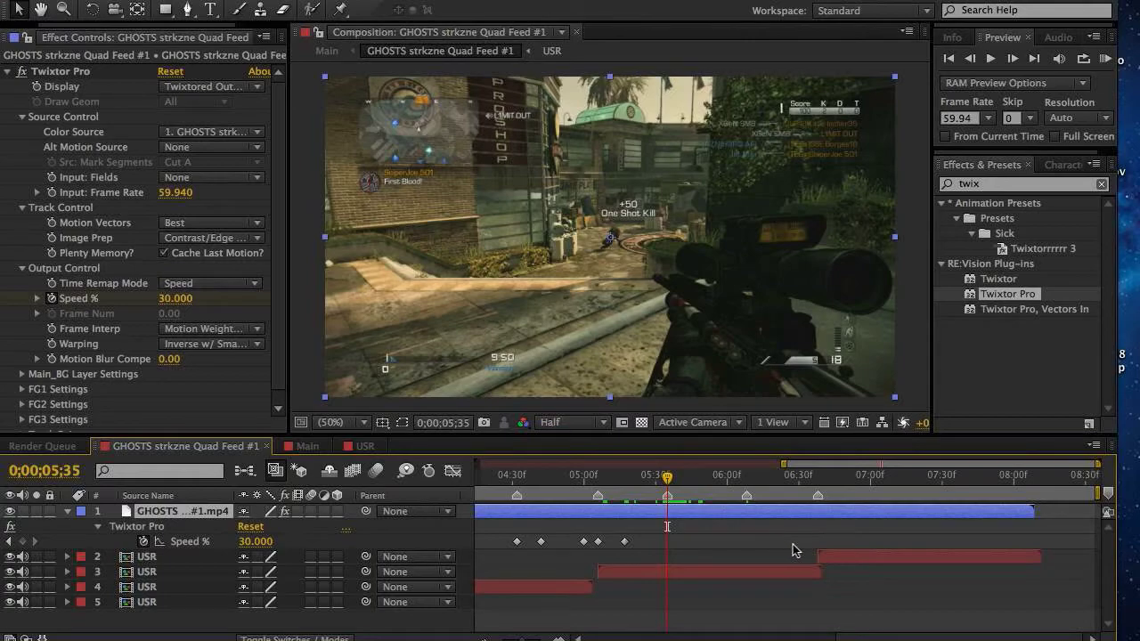
scroll(761, 565, left, 9)
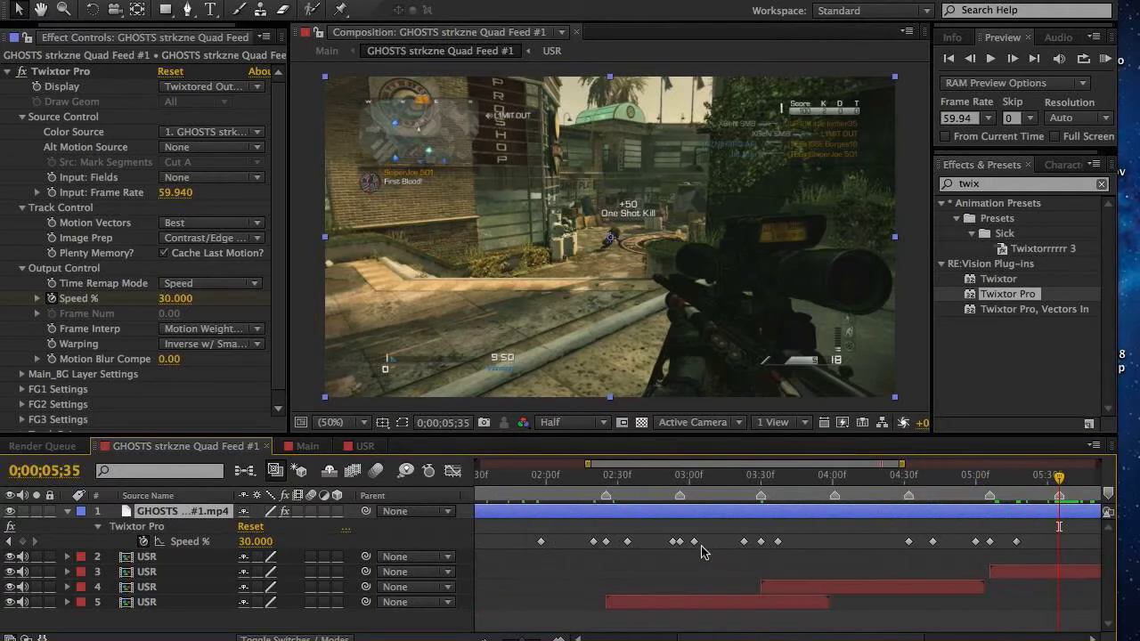
Scrub around the first gunshot marker and go to the preceding Speed % keyframe at 0;00;02;20.
click(584, 481)
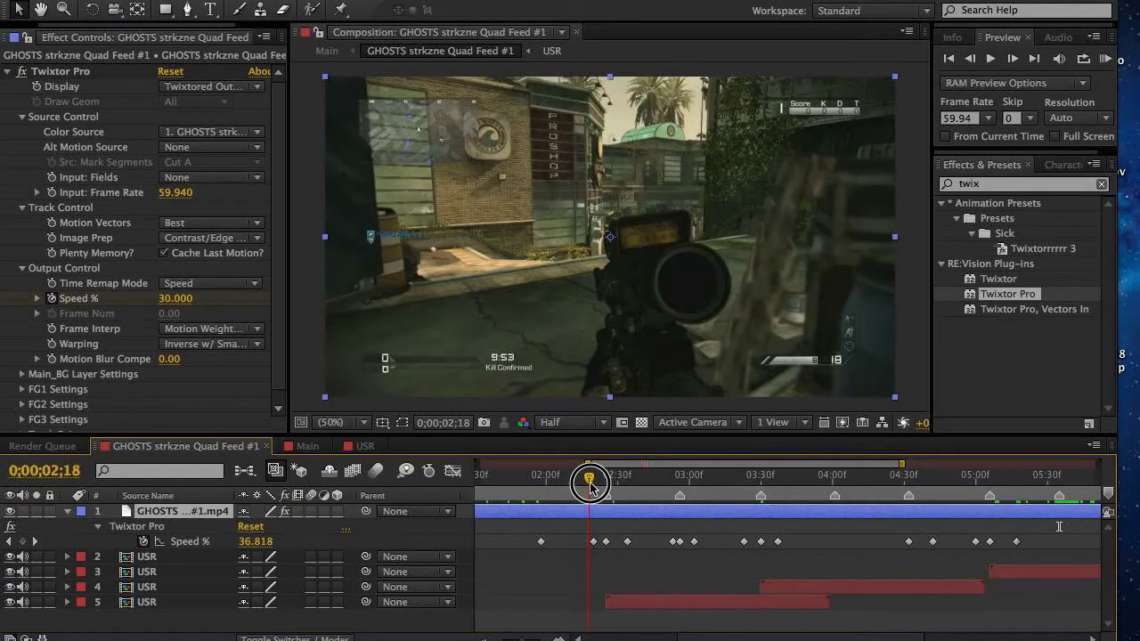
drag(591, 485, 609, 485)
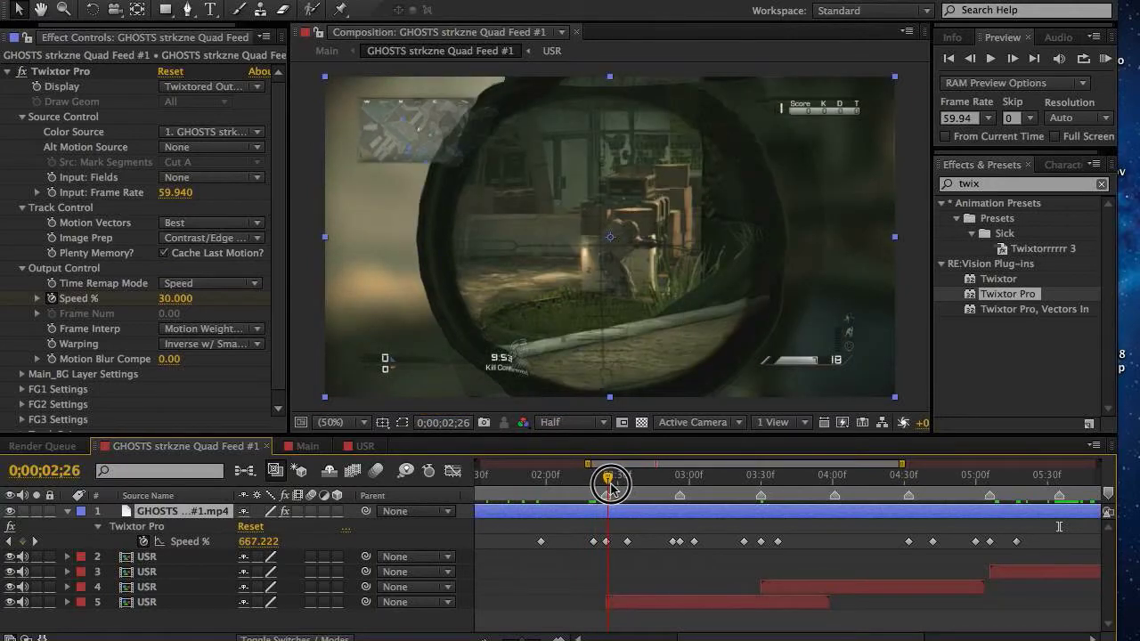
drag(602, 481, 594, 478)
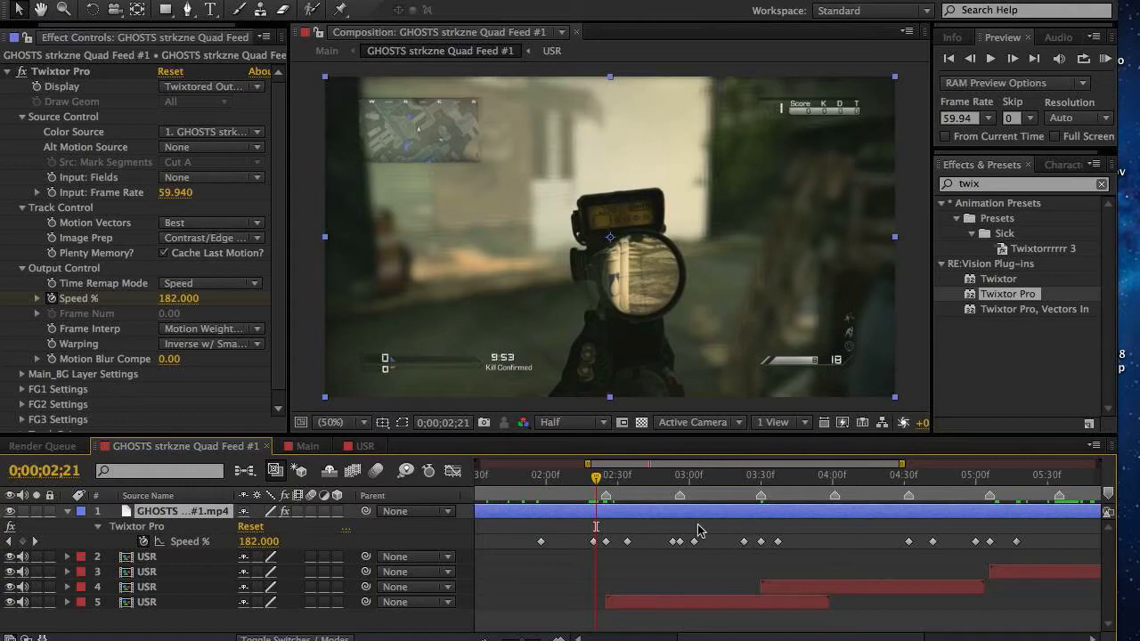
click(9, 540)
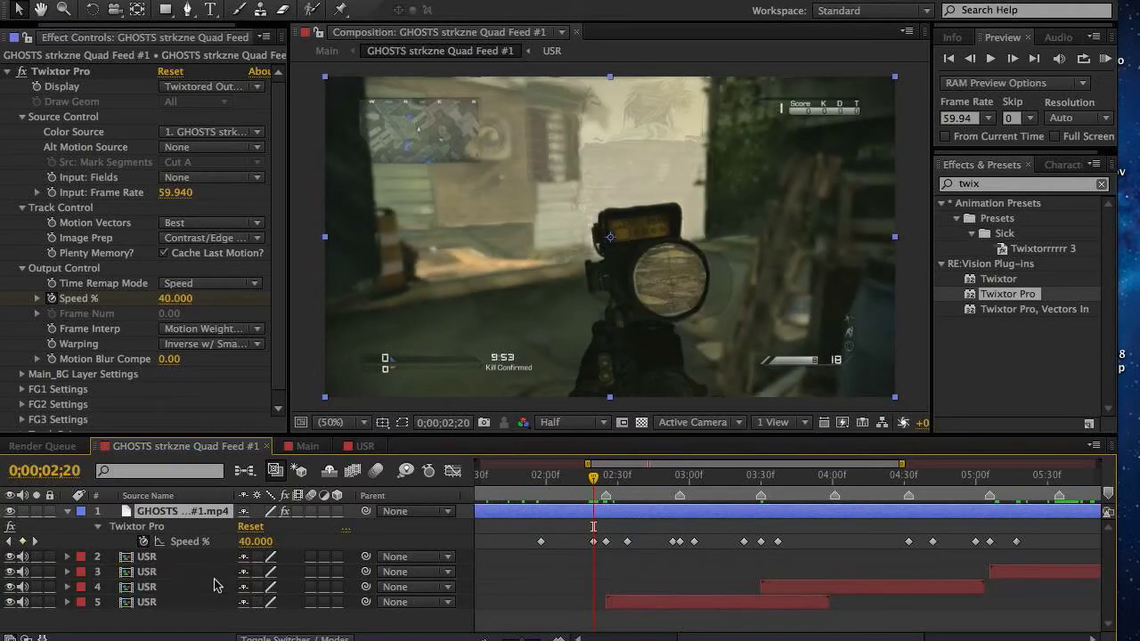
Review the clip's opening from 0;00;00;00 to 0;00;01;12, and return to the start of the composition.
scroll(587, 508, left, 5)
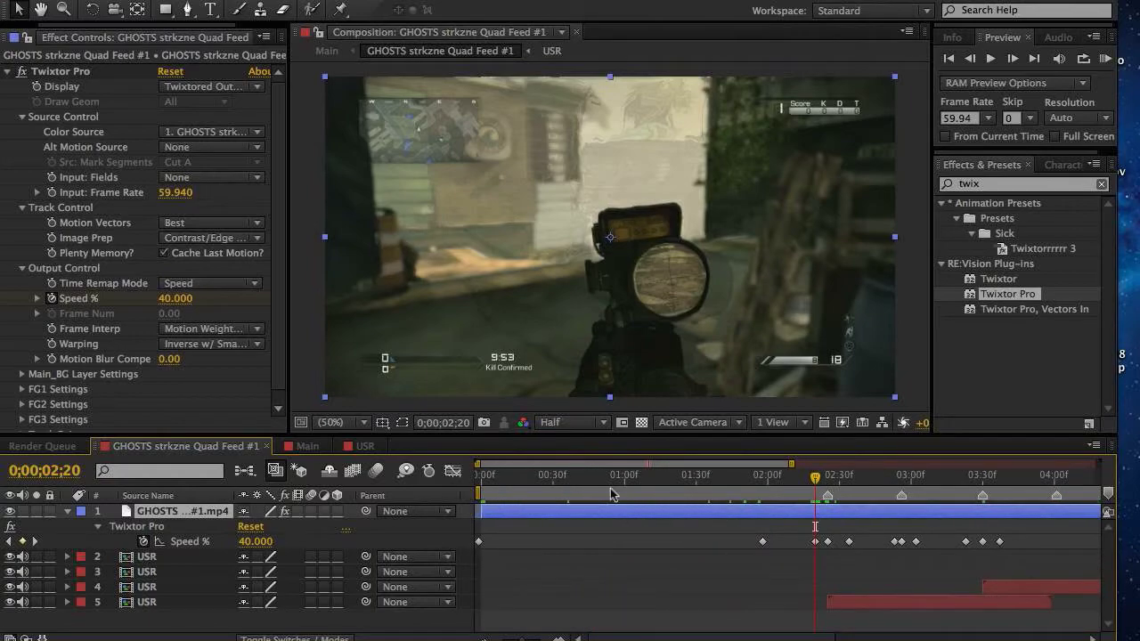
click(489, 479)
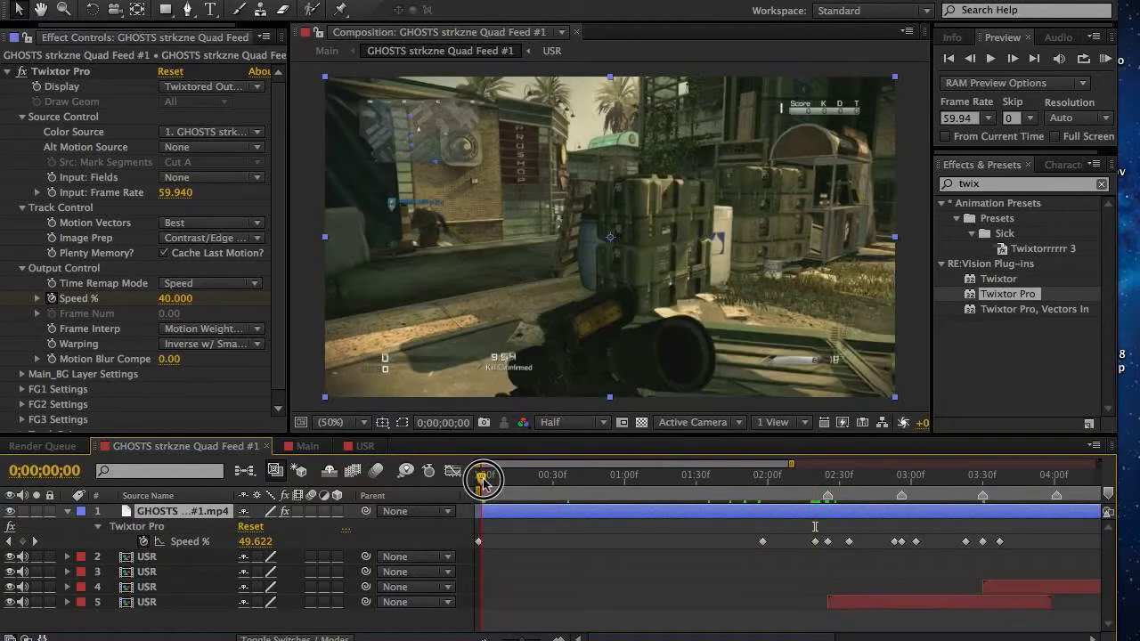
drag(489, 479, 655, 491)
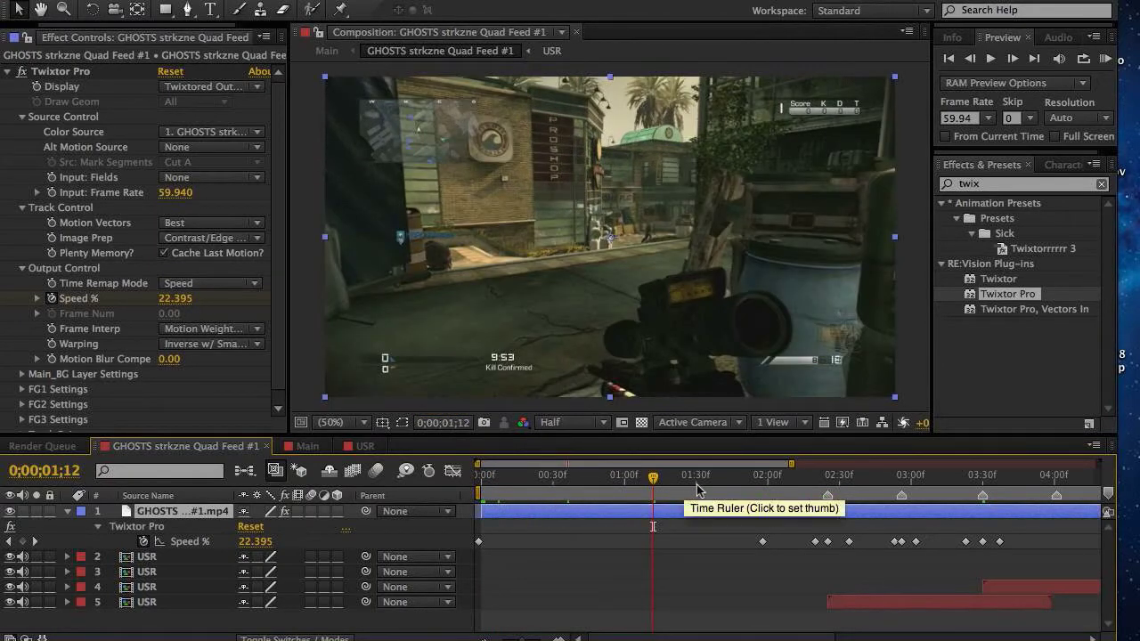
click(478, 485)
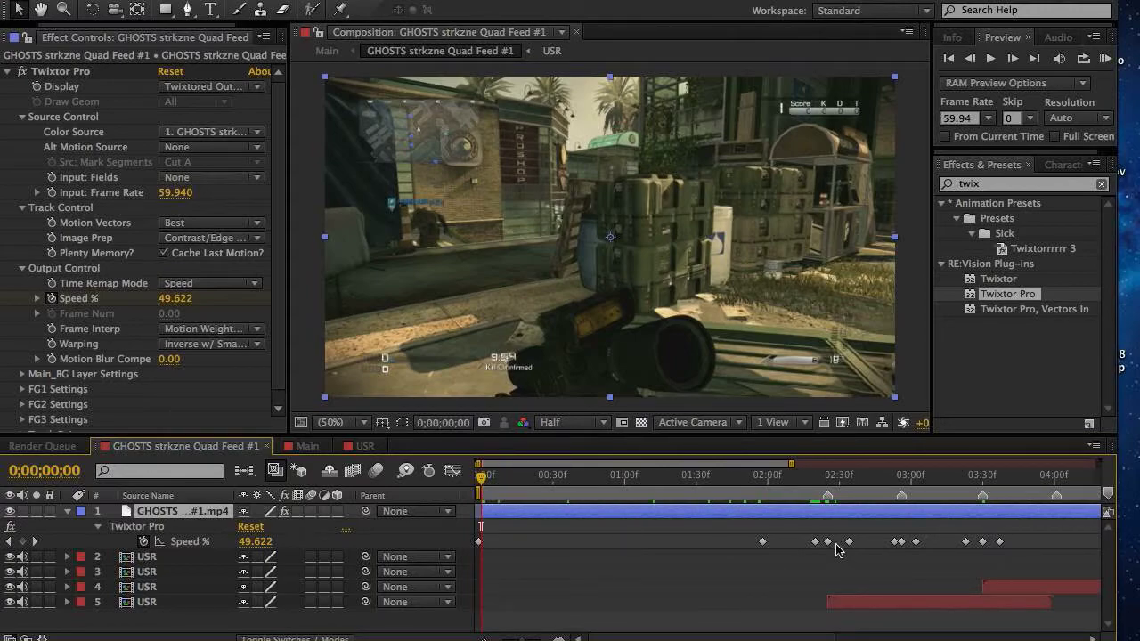
Scrub the opening from the first Speed % keyframe to the next keyframe at 0;00;01;58 to check the slowdown.
click(761, 490)
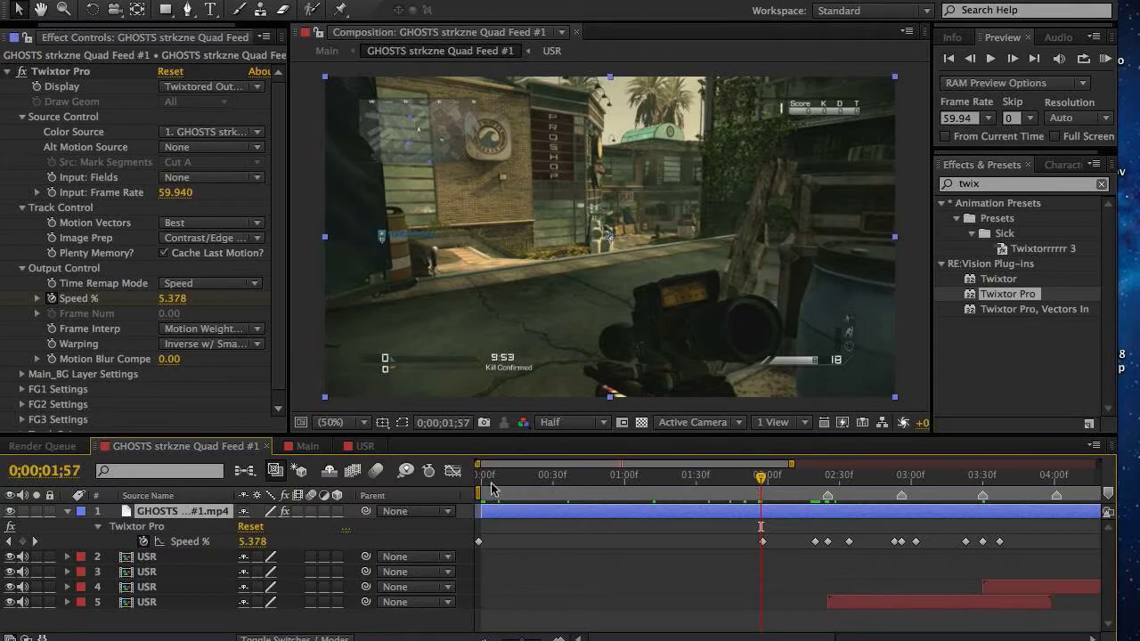
drag(489, 482, 450, 480)
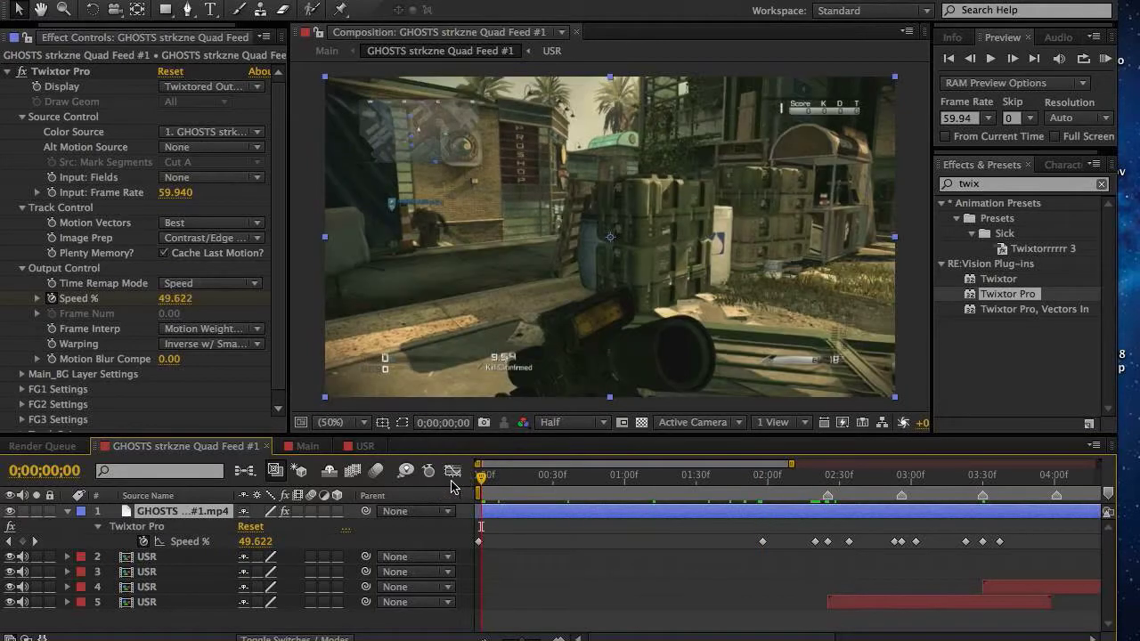
click(7, 541)
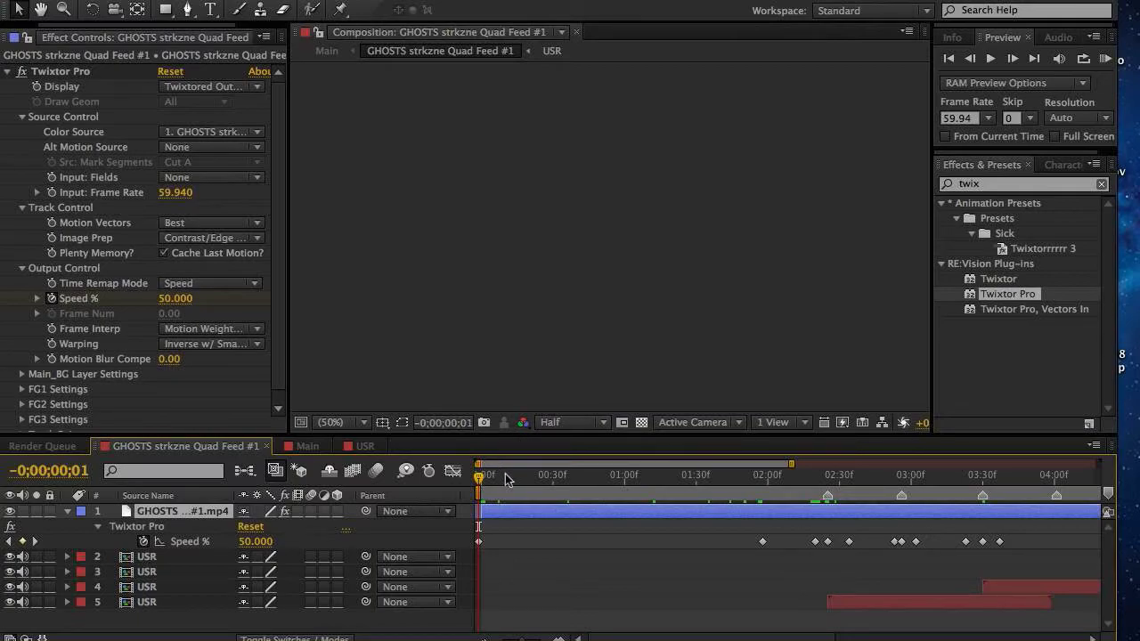
drag(508, 487, 582, 484)
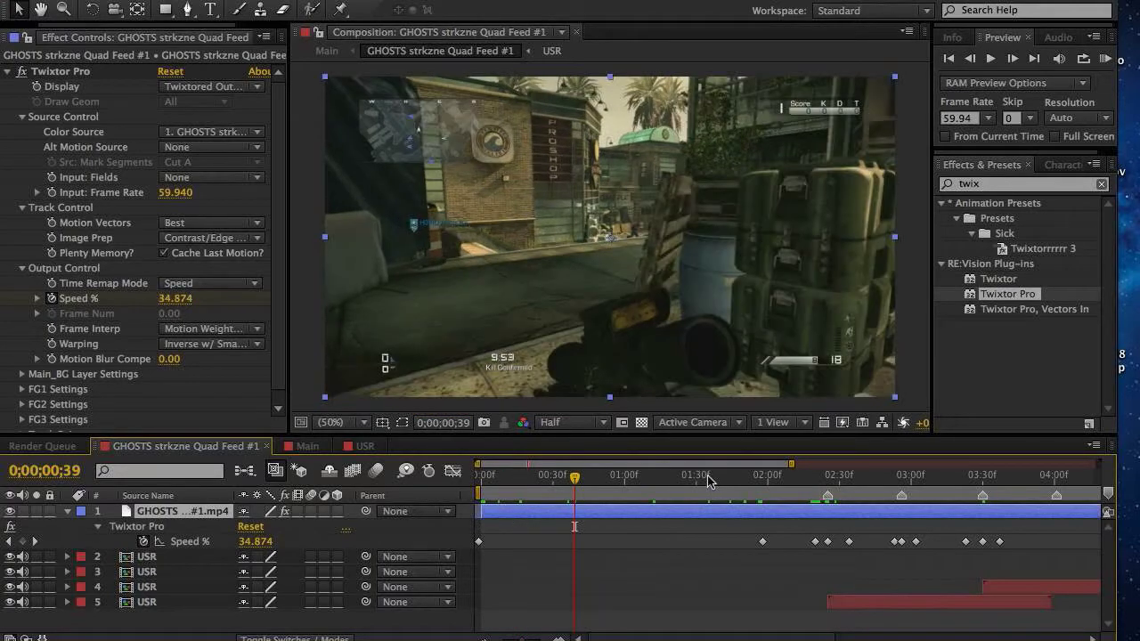
click(708, 481)
click(738, 481)
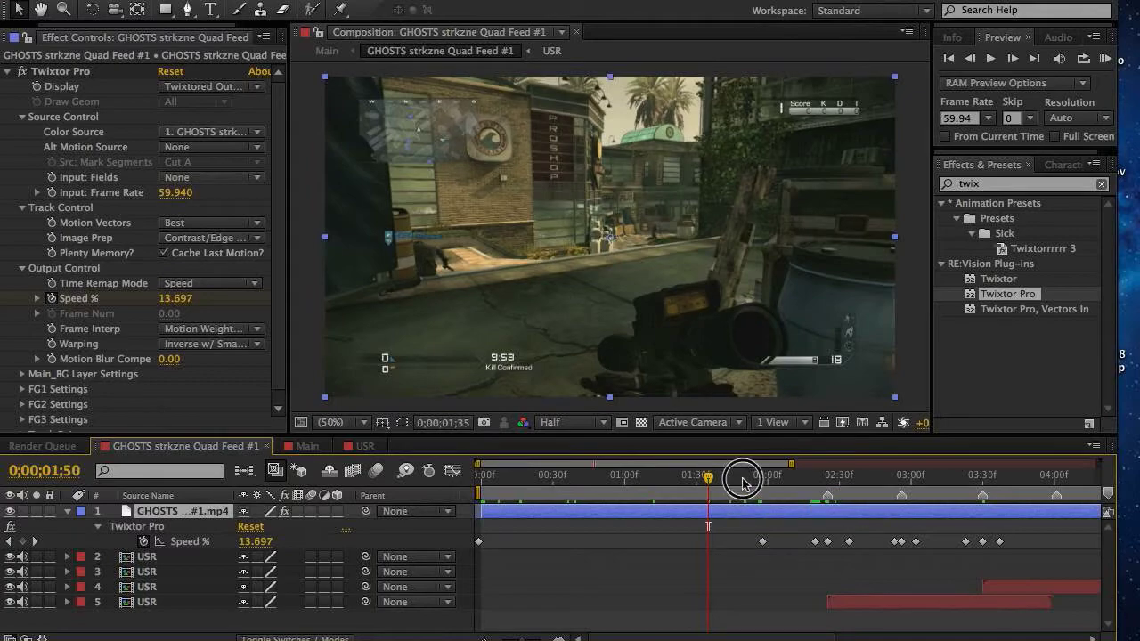
drag(742, 481, 764, 484)
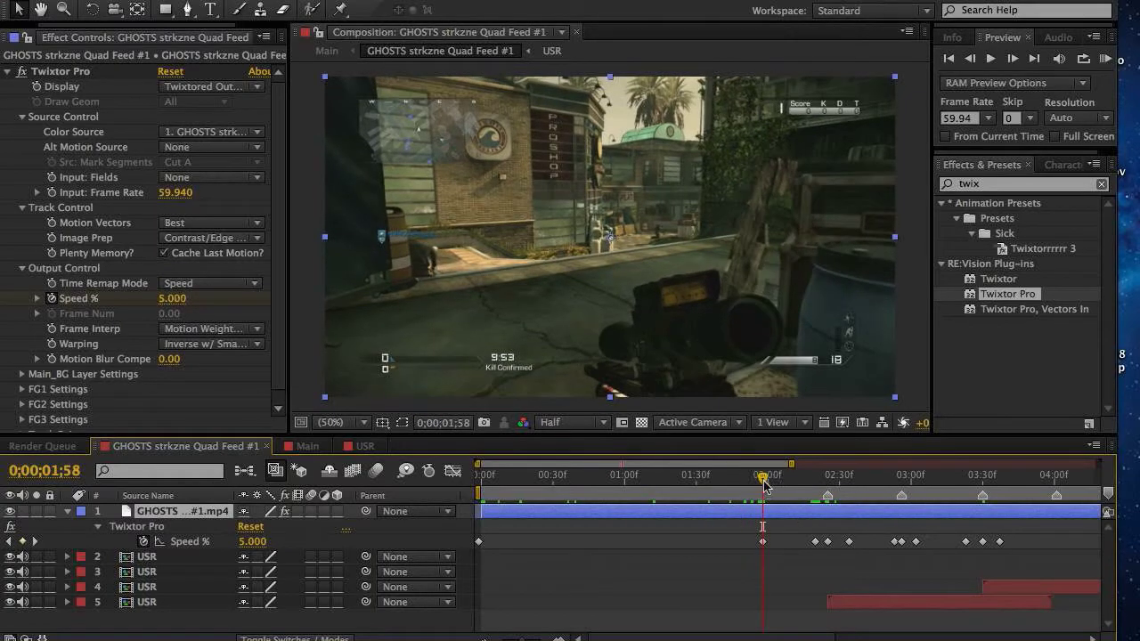
Examine the first gunshot marker at 0;00;02;25 against its USR layer, and go back frame by frame to the keyframe at 0;00;02;20.
scroll(768, 494, right, 3)
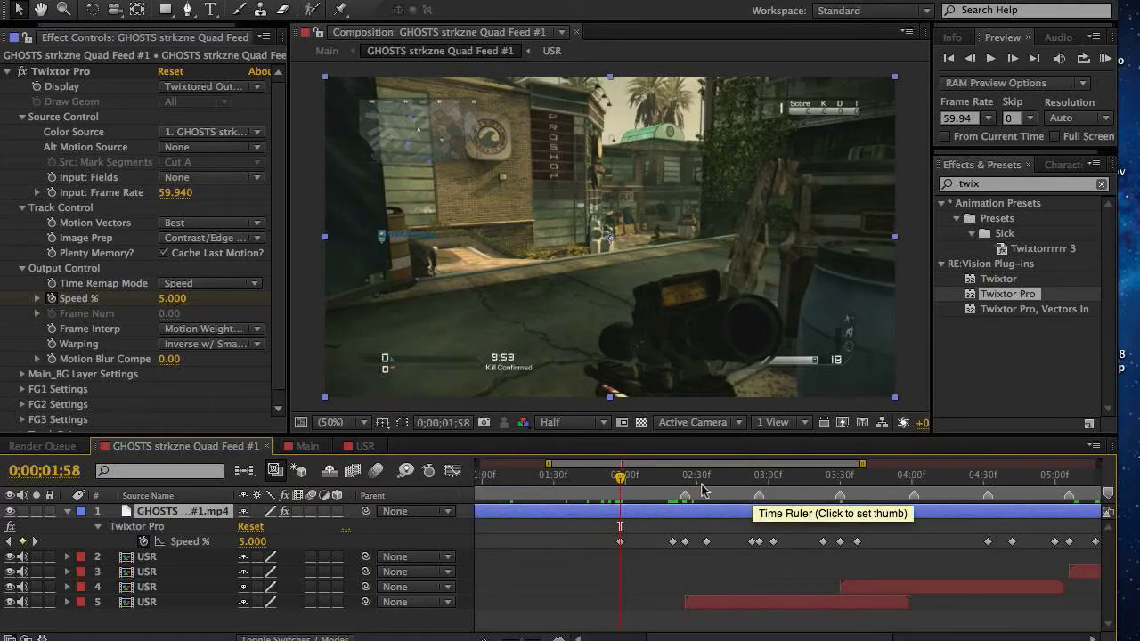
drag(682, 478, 686, 479)
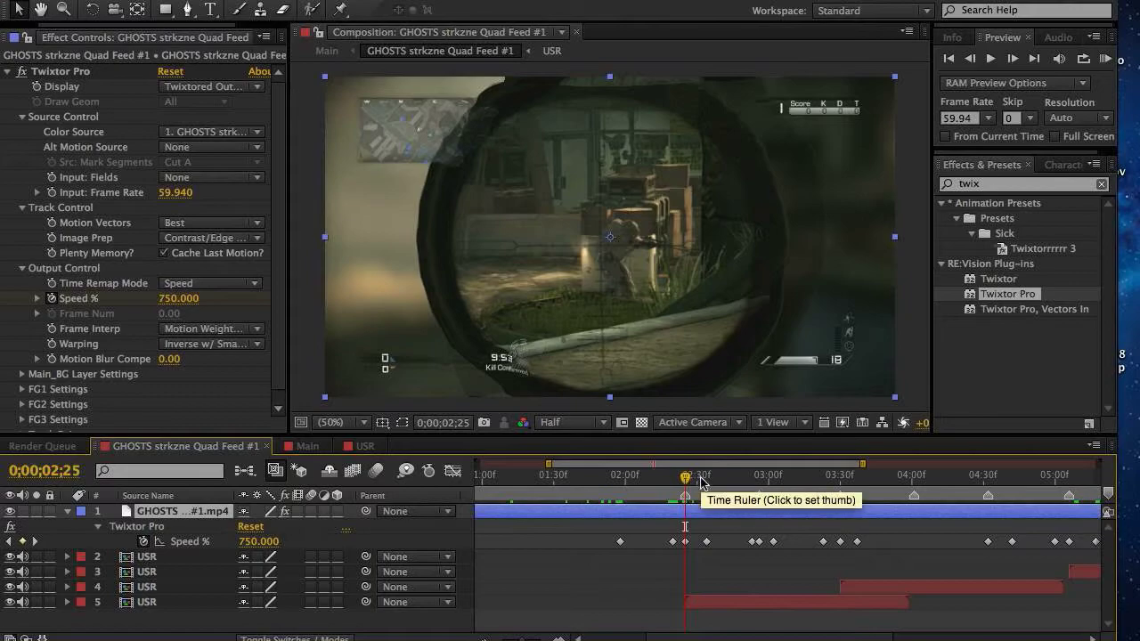
mouse_move(701, 475)
mouse_down()
mouse_move(674, 472)
mouse_move(683, 481)
mouse_up()
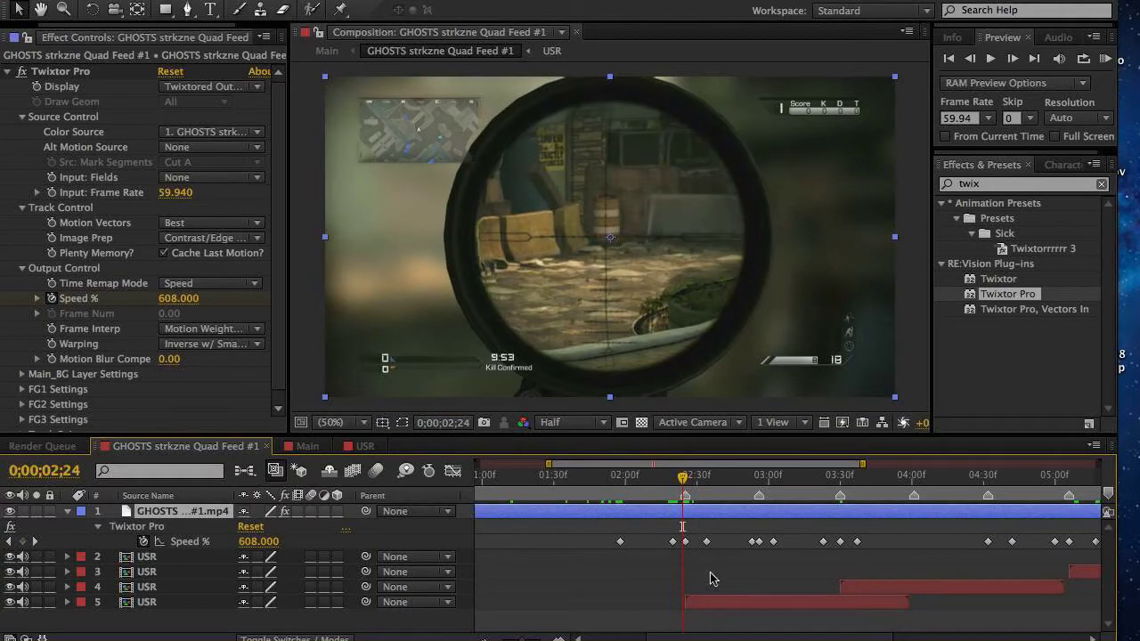
click(712, 597)
key(Page_Down)
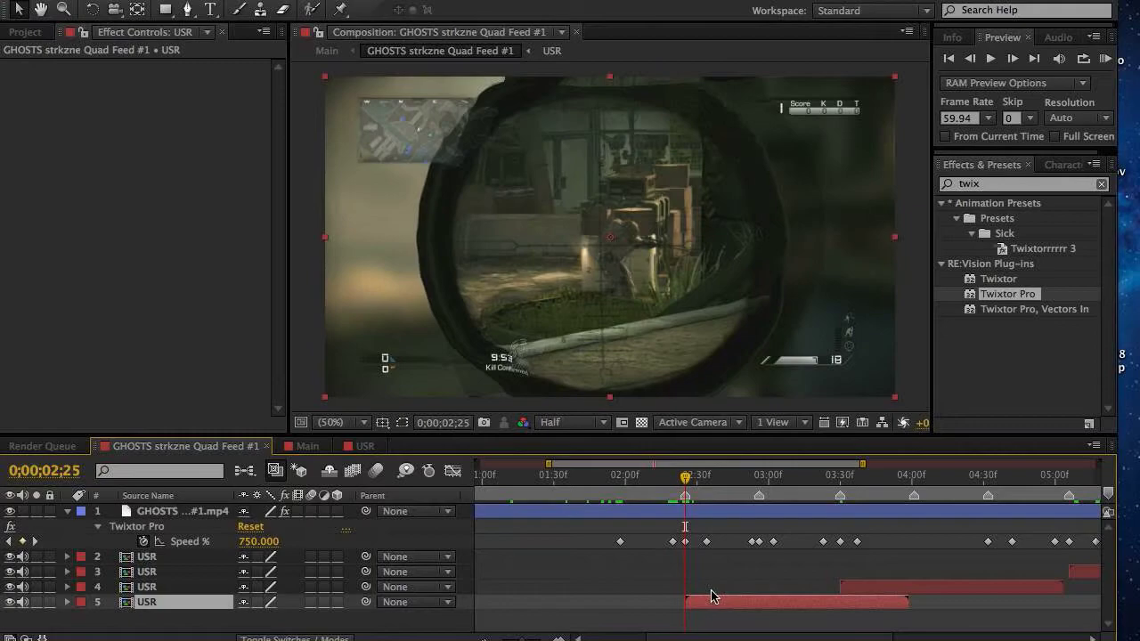
click(970, 57)
click(970, 57)
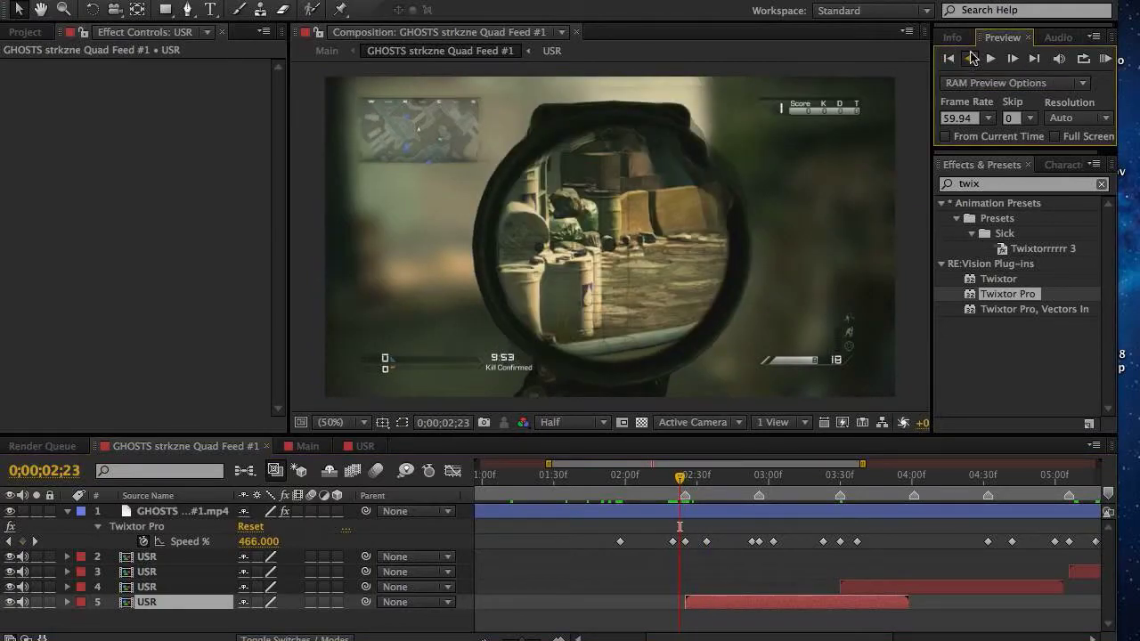
click(971, 57)
click(971, 57)
click(970, 57)
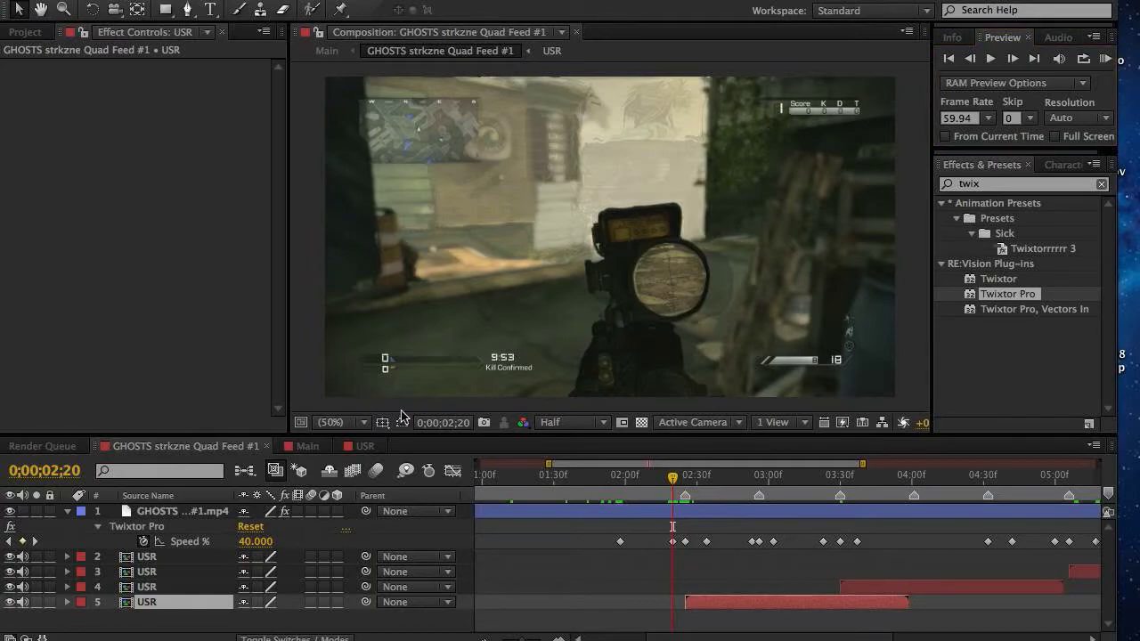
Compare the gameplay layer's Twixtor Pro Image Prep set to None with Contrast/Edge Enhance, ending on Contrast/Edge Enhance.
click(182, 513)
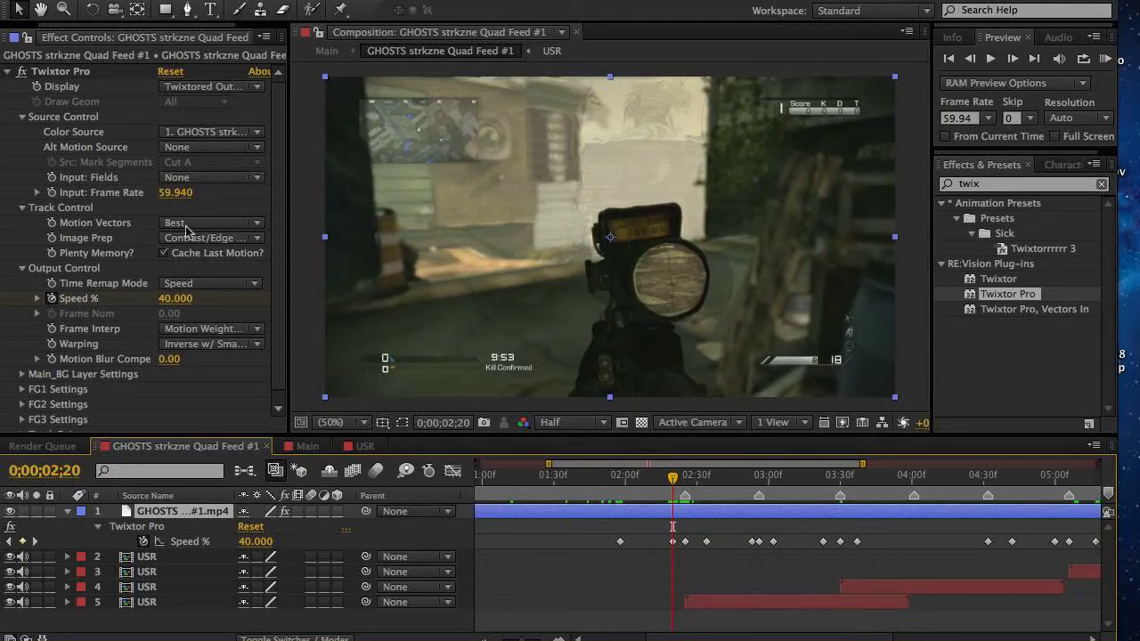
click(210, 238)
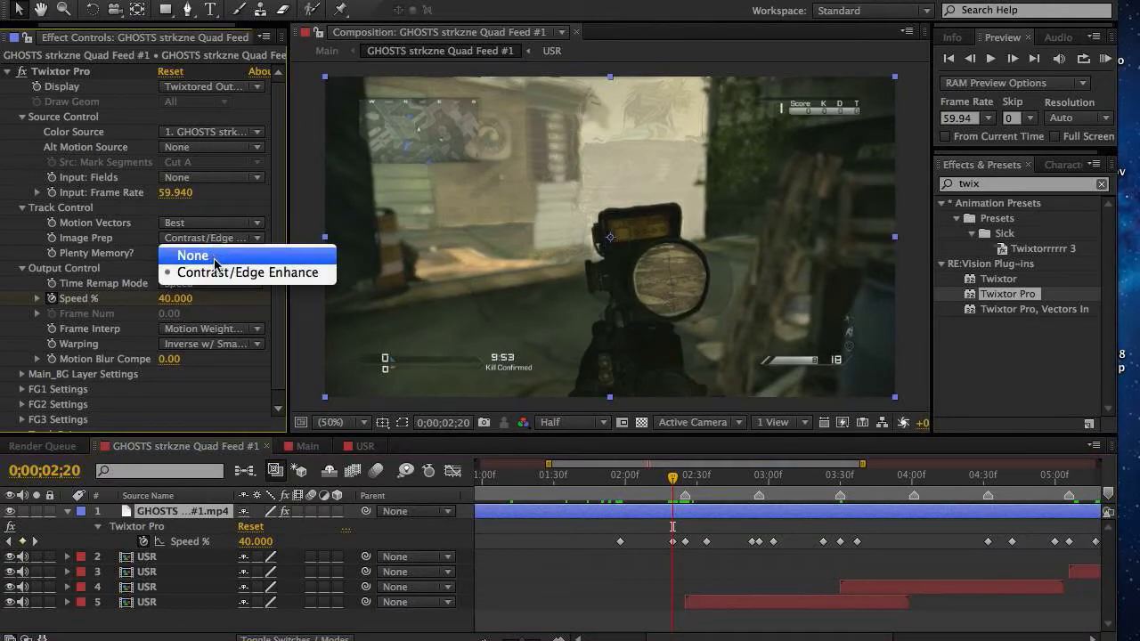
click(214, 258)
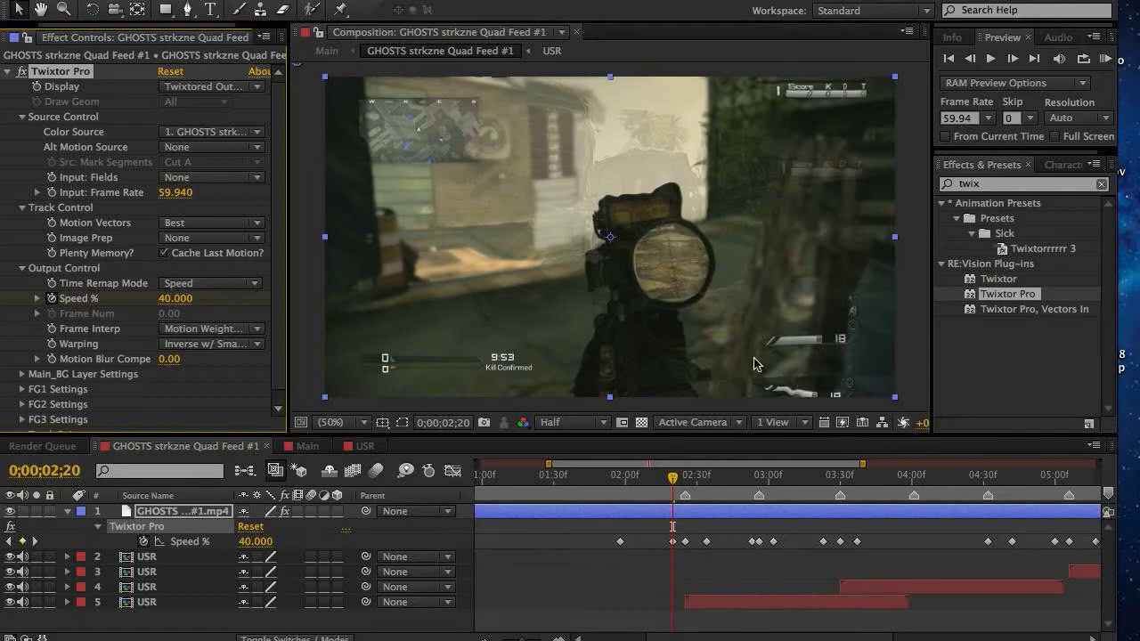
click(193, 238)
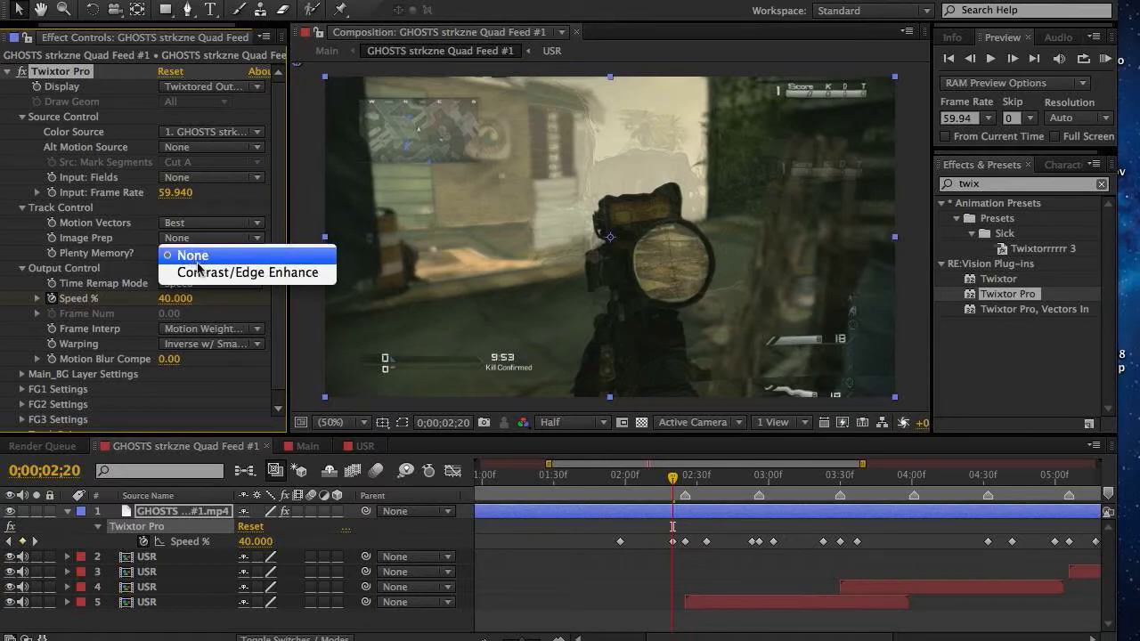
click(203, 272)
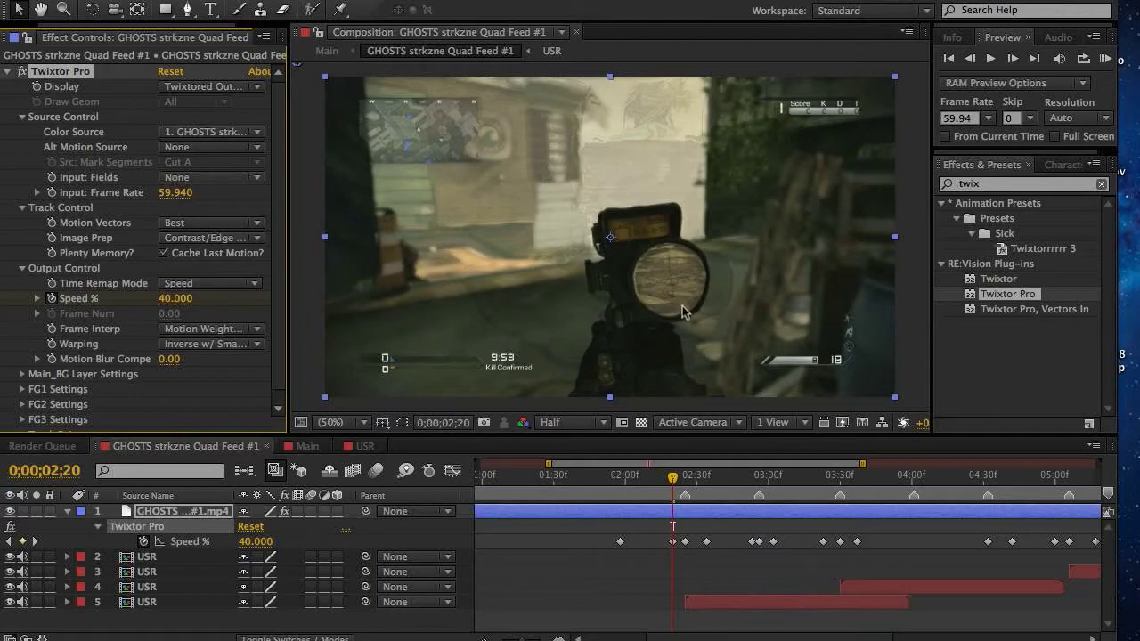
Try Blend as the Twixtor Pro Frame Interp mode and restore Motion Weighted Blend.
click(212, 331)
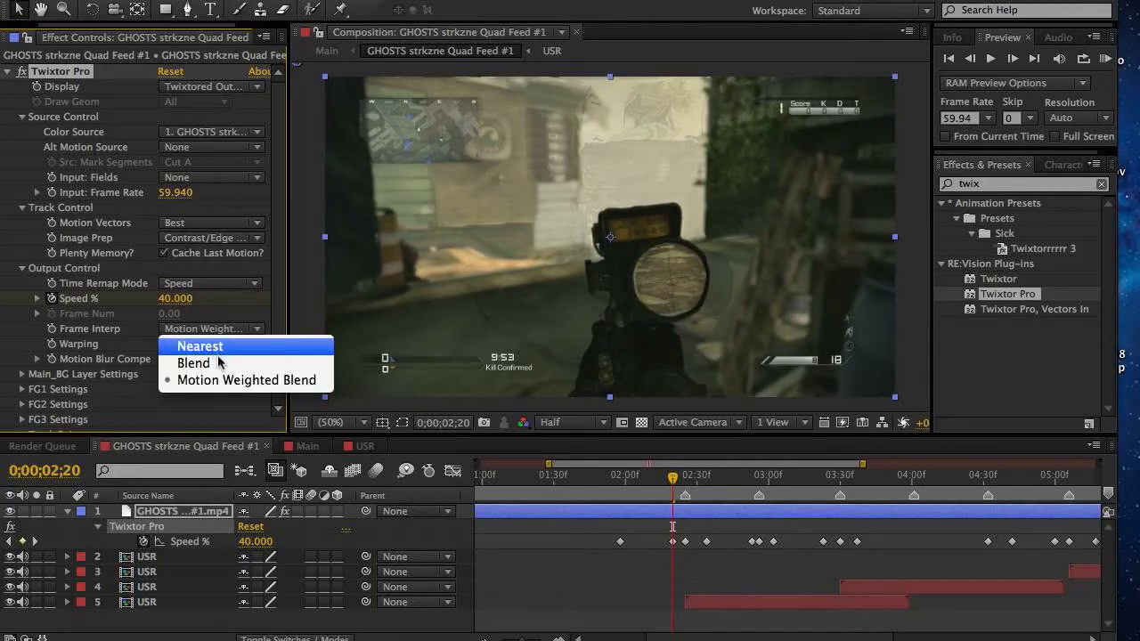
click(222, 363)
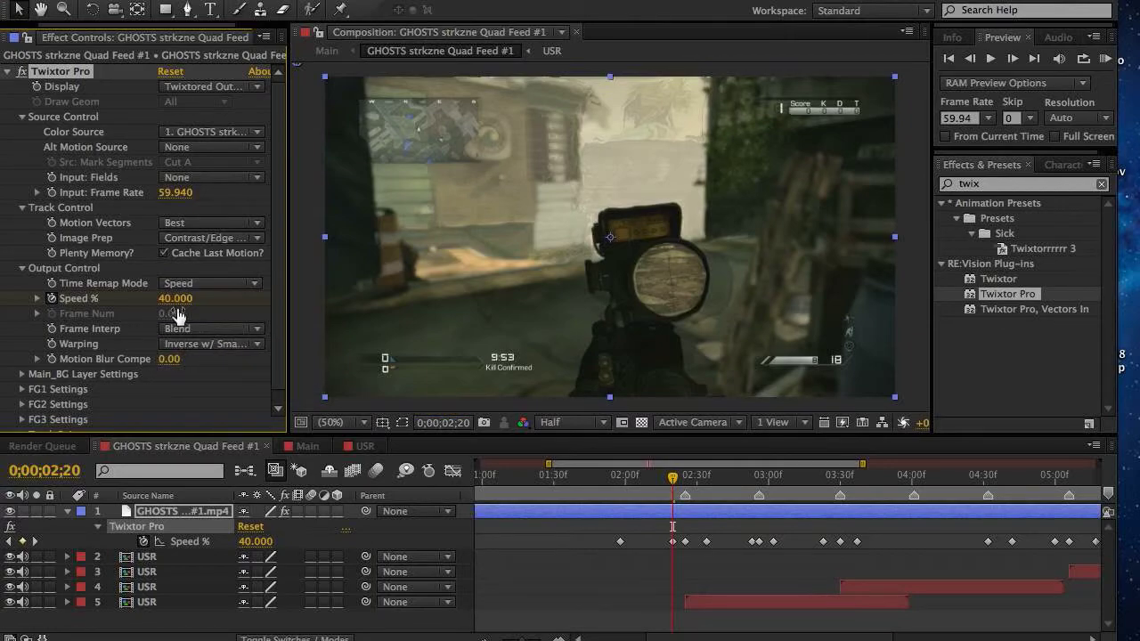
click(194, 330)
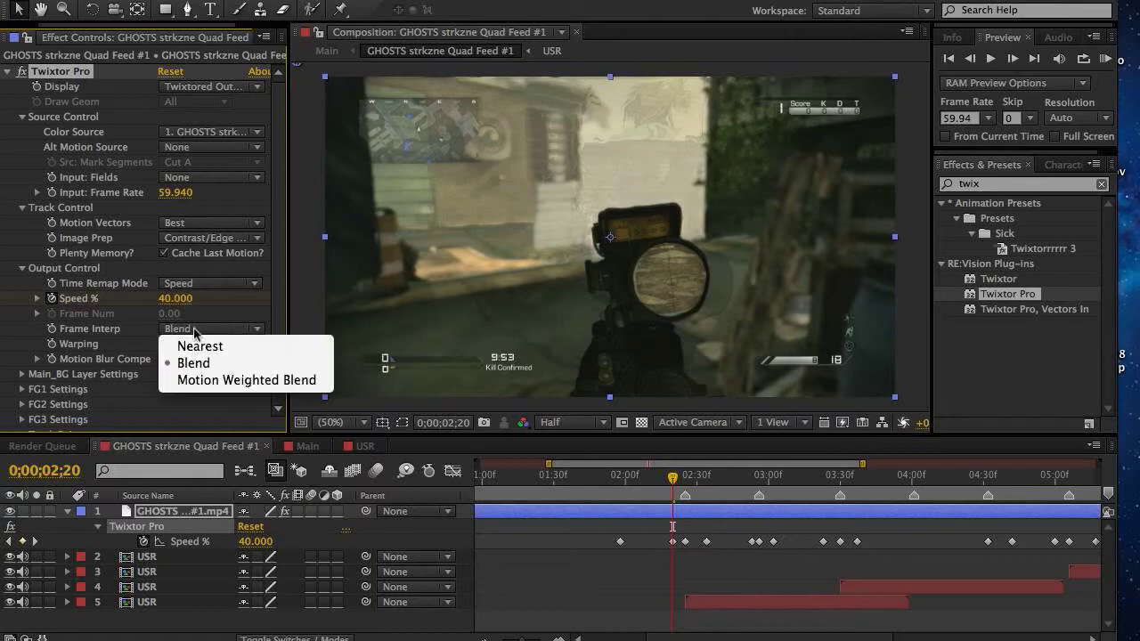
click(194, 364)
click(198, 331)
click(208, 380)
Compare Twixtor Pro's Inverse warping with Inverse w/ Smart Blend, ending on Inverse w/ Smart Blend.
click(221, 347)
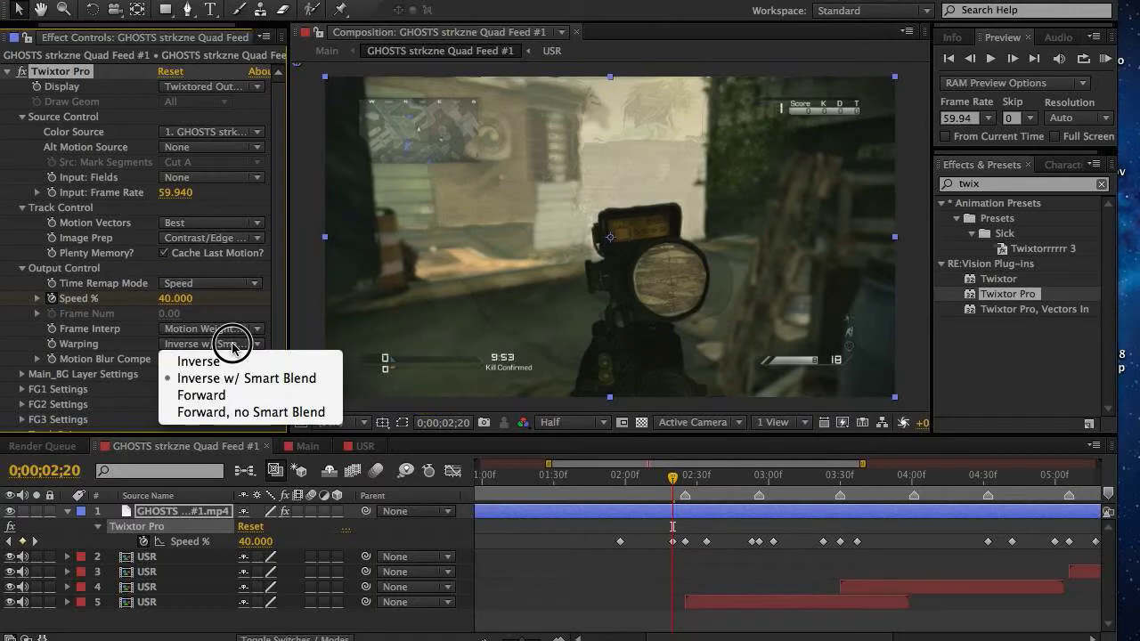
click(227, 360)
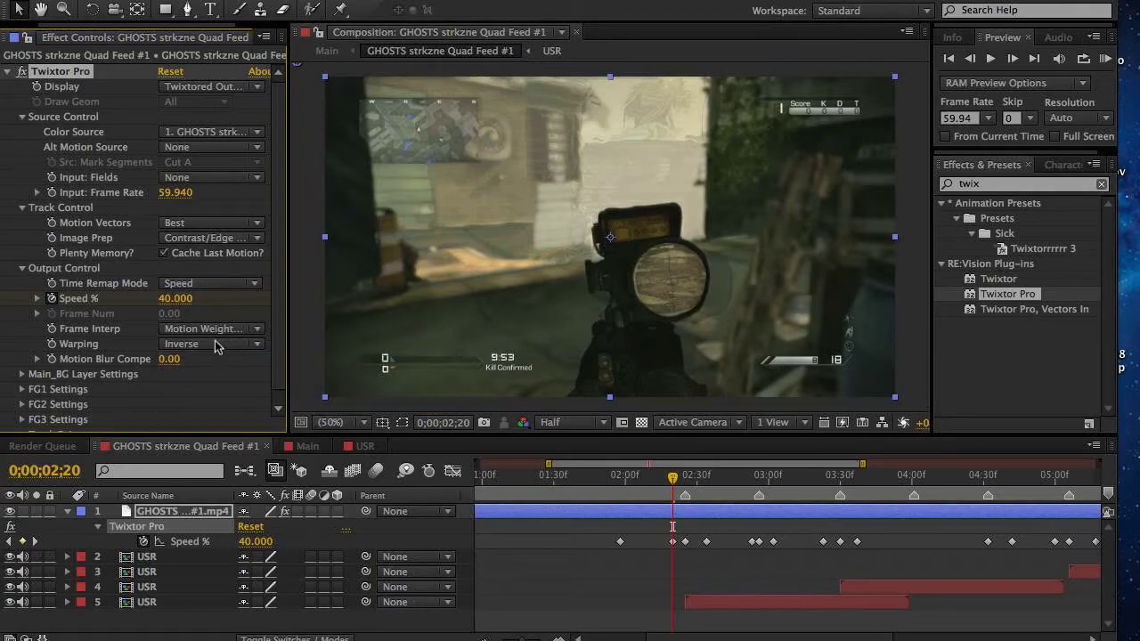
click(218, 346)
click(228, 378)
click(249, 344)
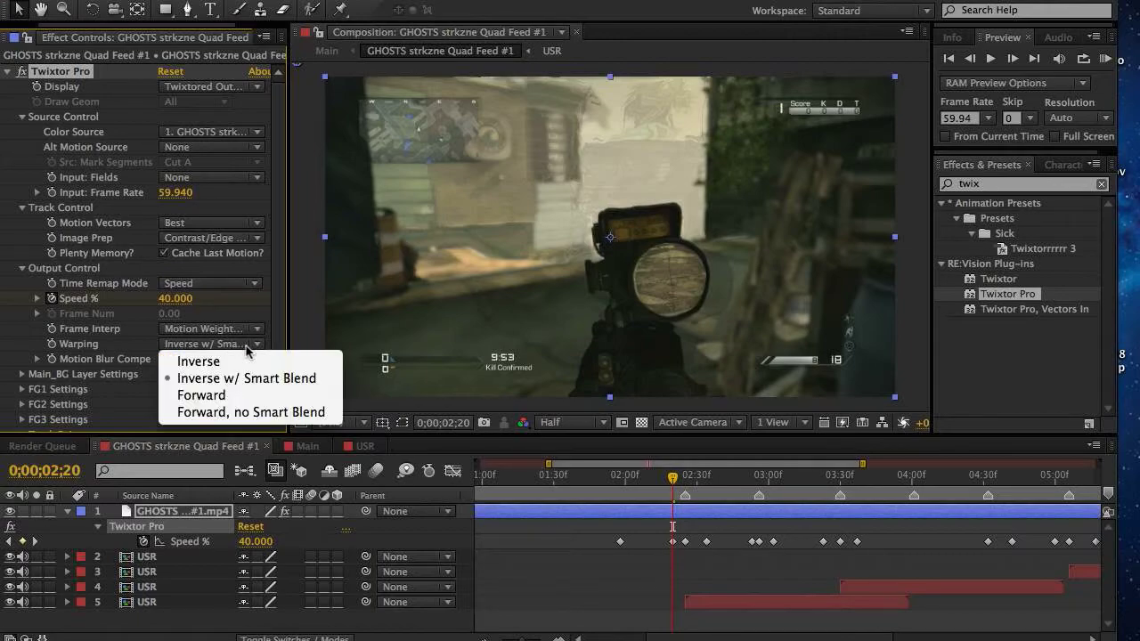
click(275, 376)
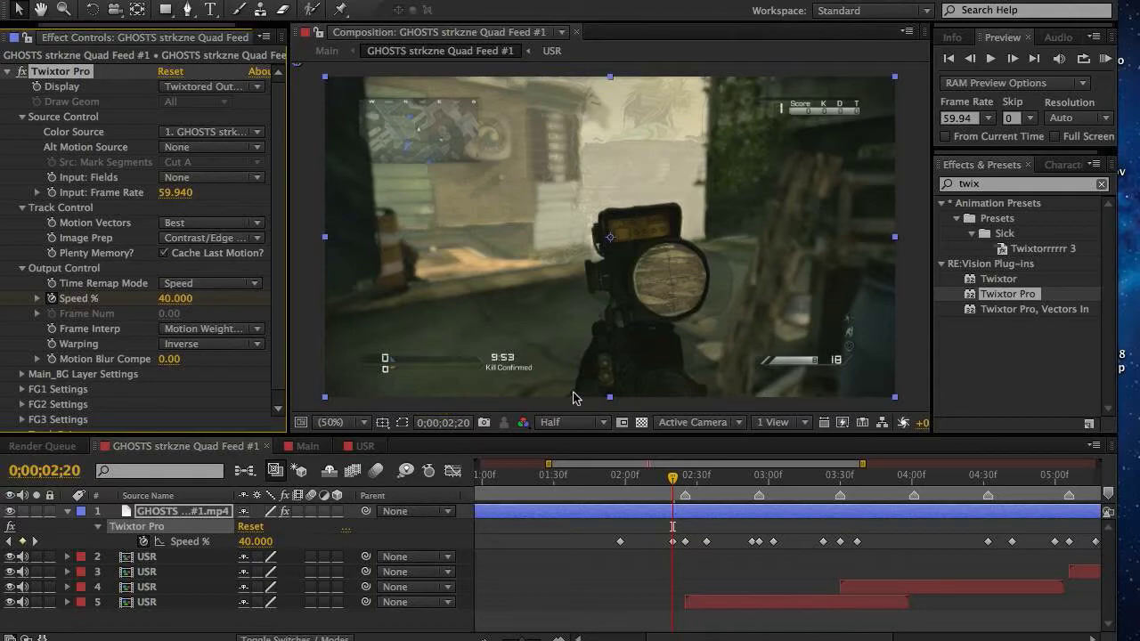
click(233, 347)
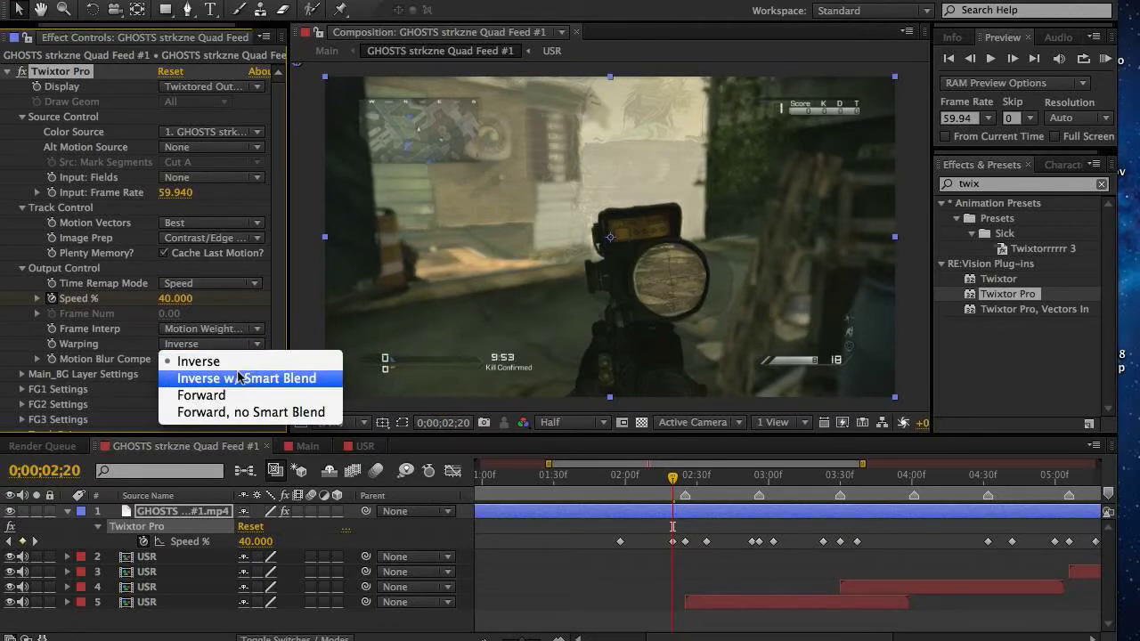
click(241, 379)
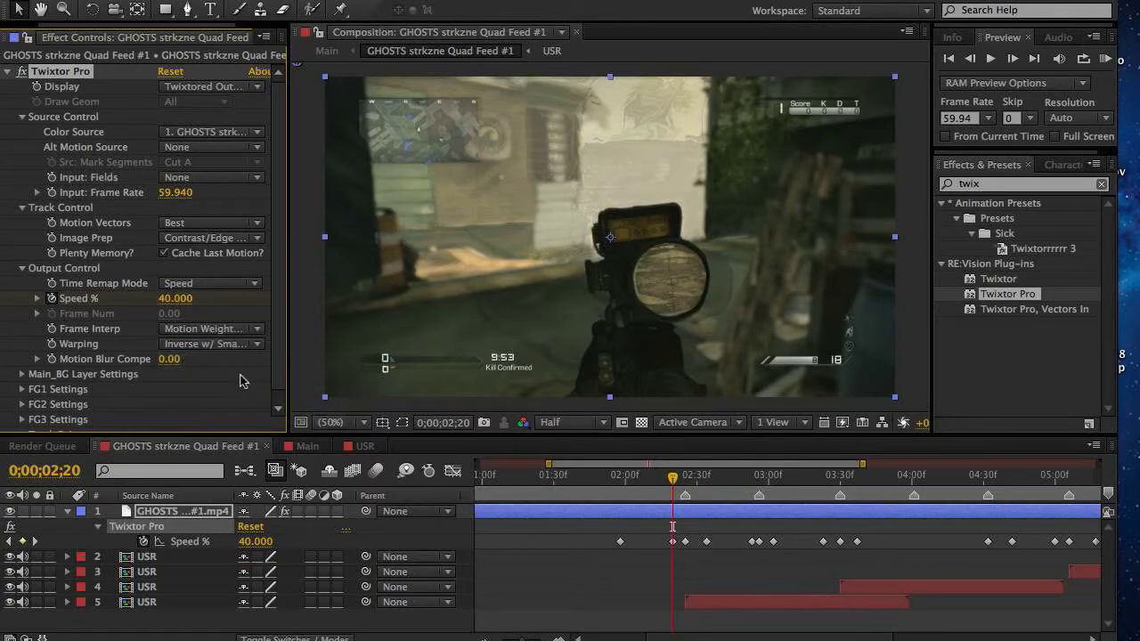
Expand Twixtor Pro's Main_BG Layer Settings to view the sensitivity and background mask options.
scroll(63, 395, down, 1)
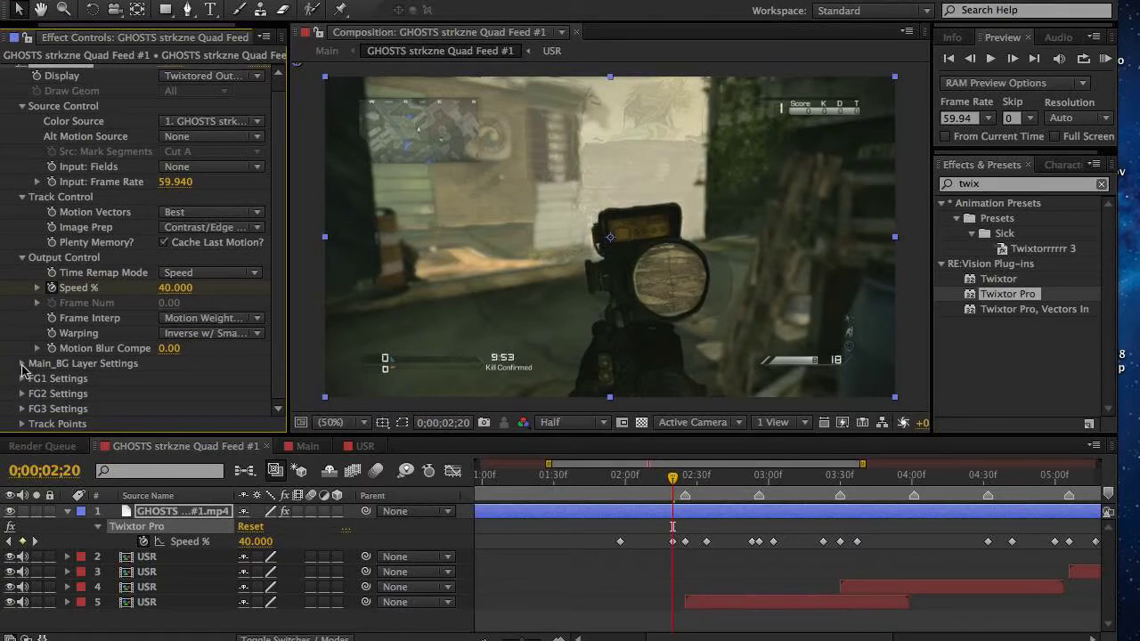
click(22, 364)
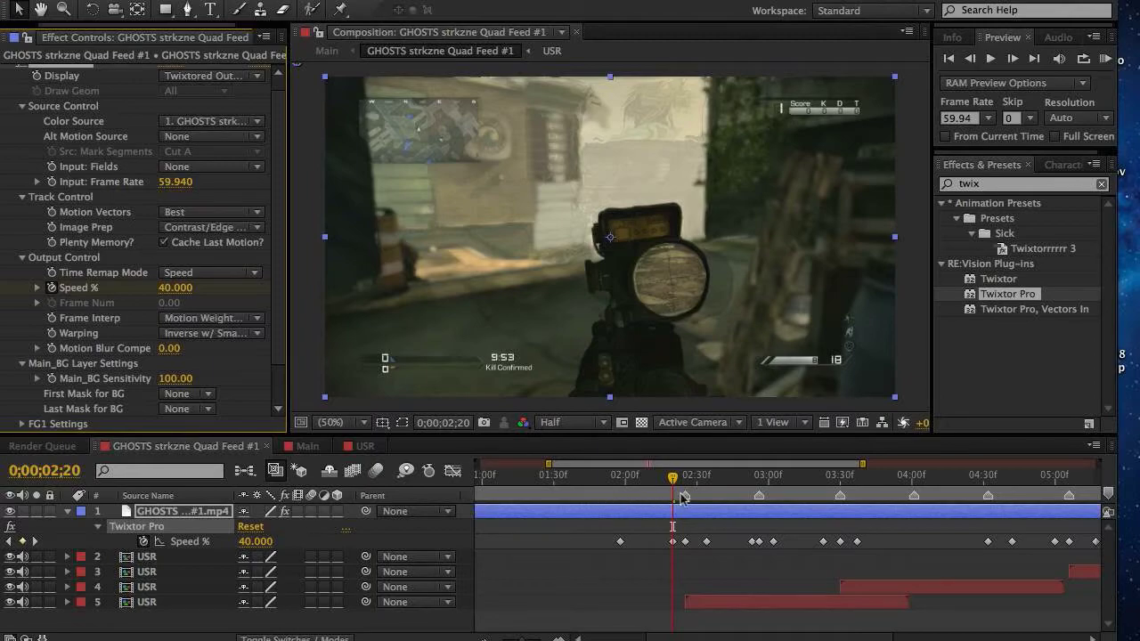
Scrub the frames around the first gunshot from 0;00;02;21 onward, and return to the Speed % keyframe at 0;00;02;34.
key(shift+Page_Down)
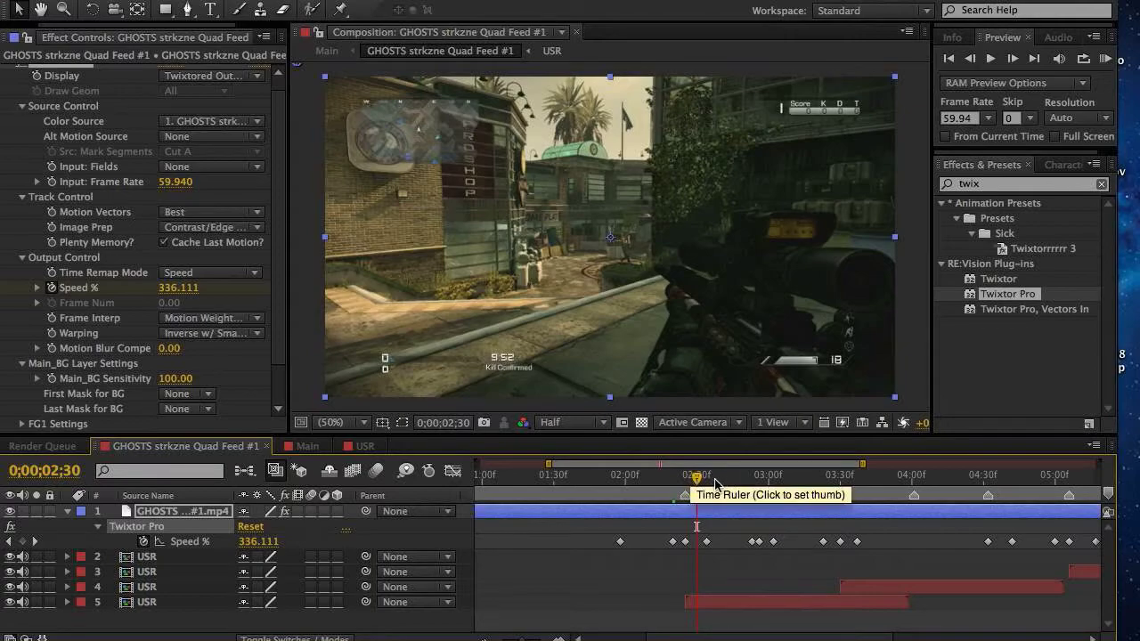
click(714, 479)
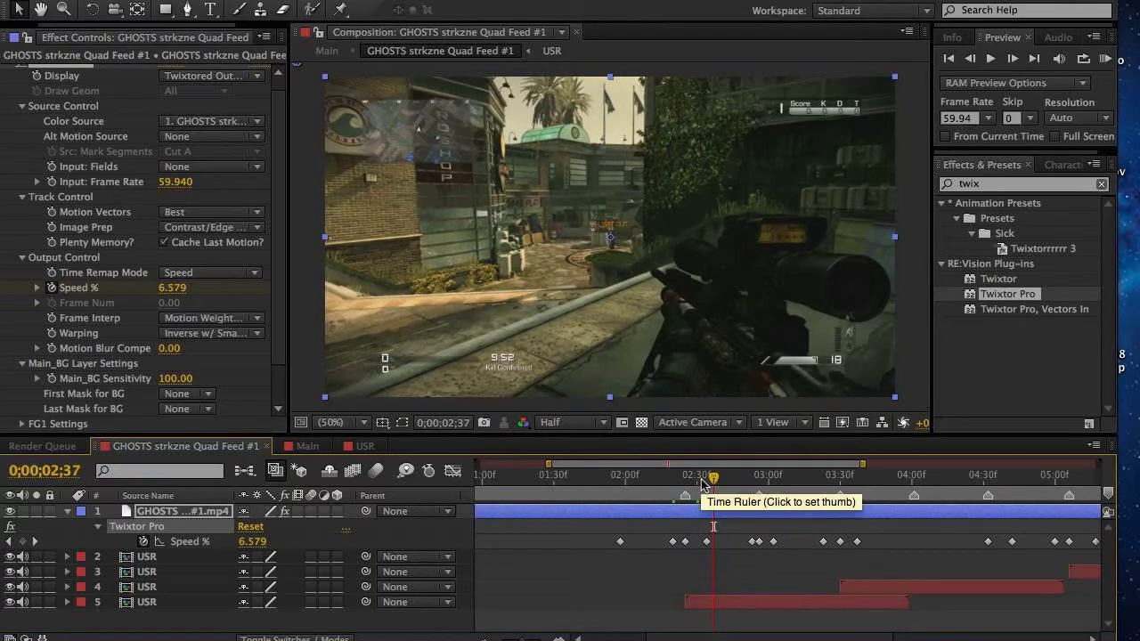
click(676, 481)
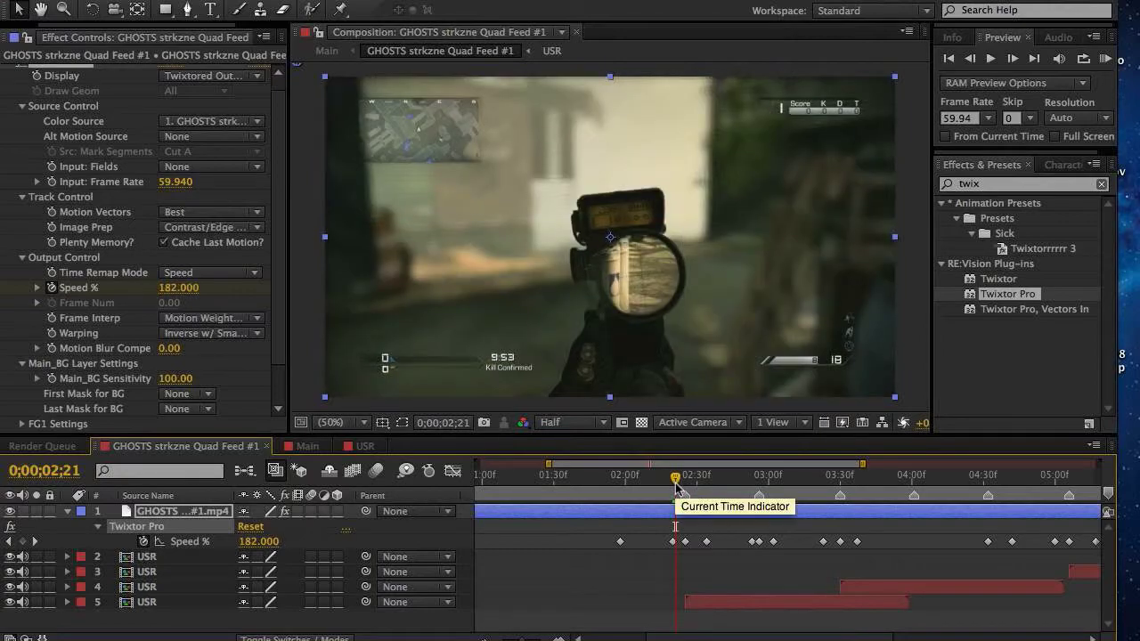
drag(676, 484, 703, 481)
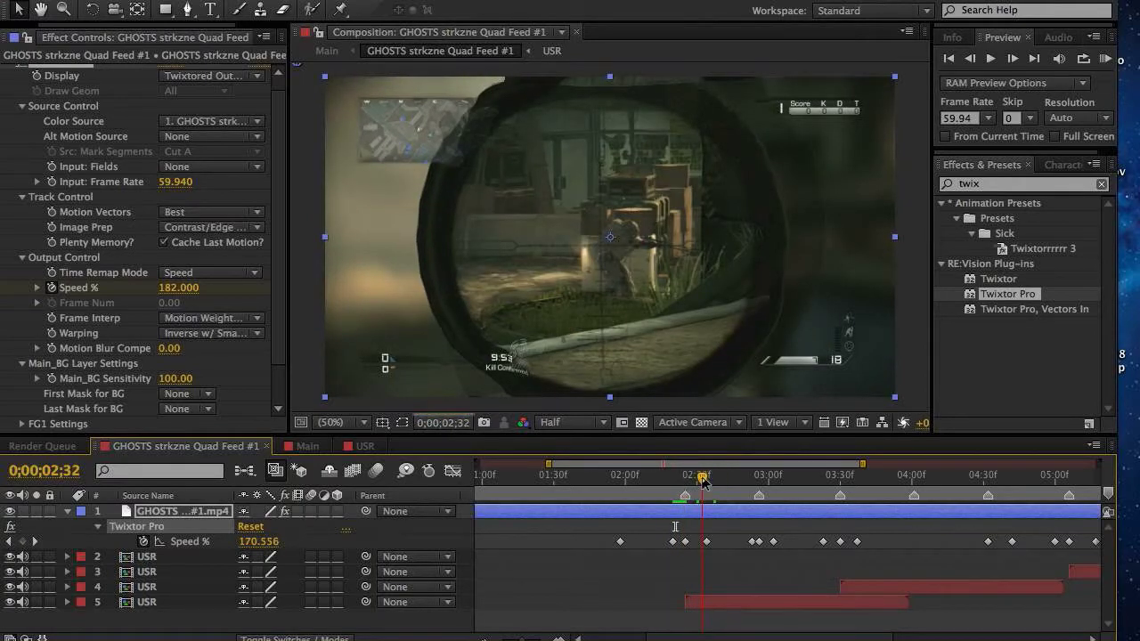
drag(701, 480, 708, 478)
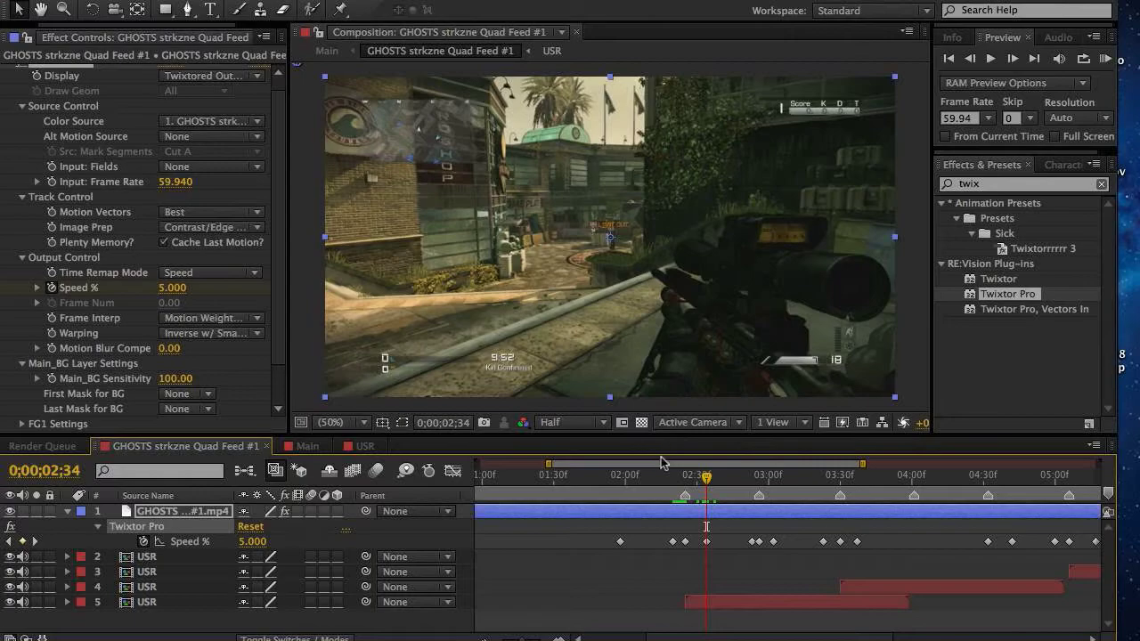
click(722, 484)
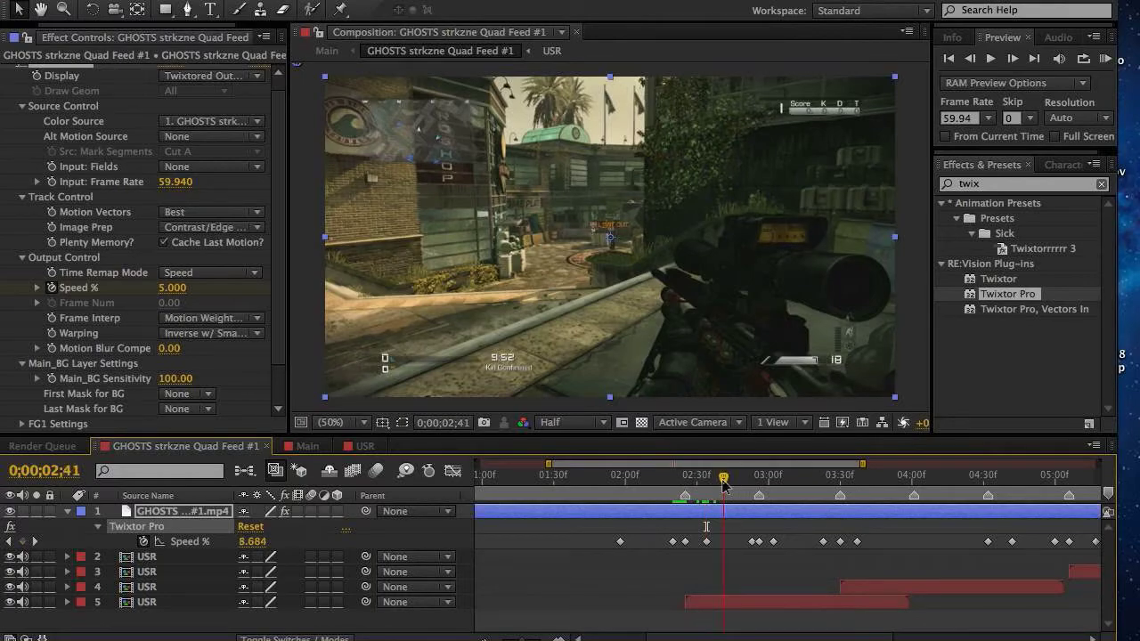
click(746, 478)
drag(746, 478, 707, 476)
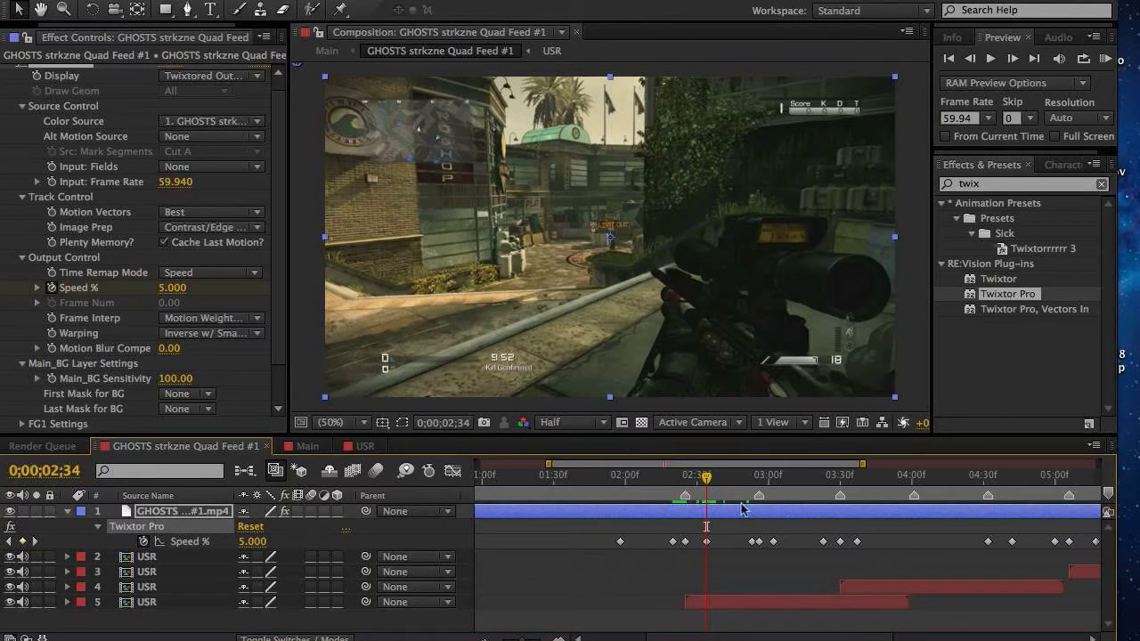
Move the 15% Speed % keyframe before the second marker earlier, to 0;00;02;51.
click(755, 481)
click(767, 481)
drag(768, 481, 758, 479)
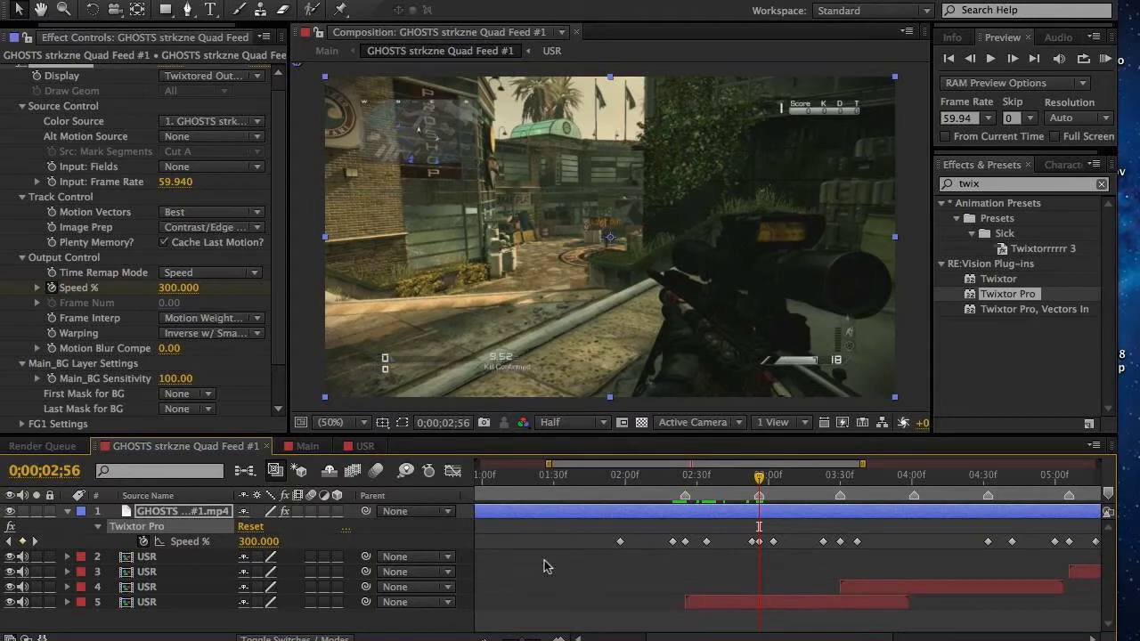
click(970, 59)
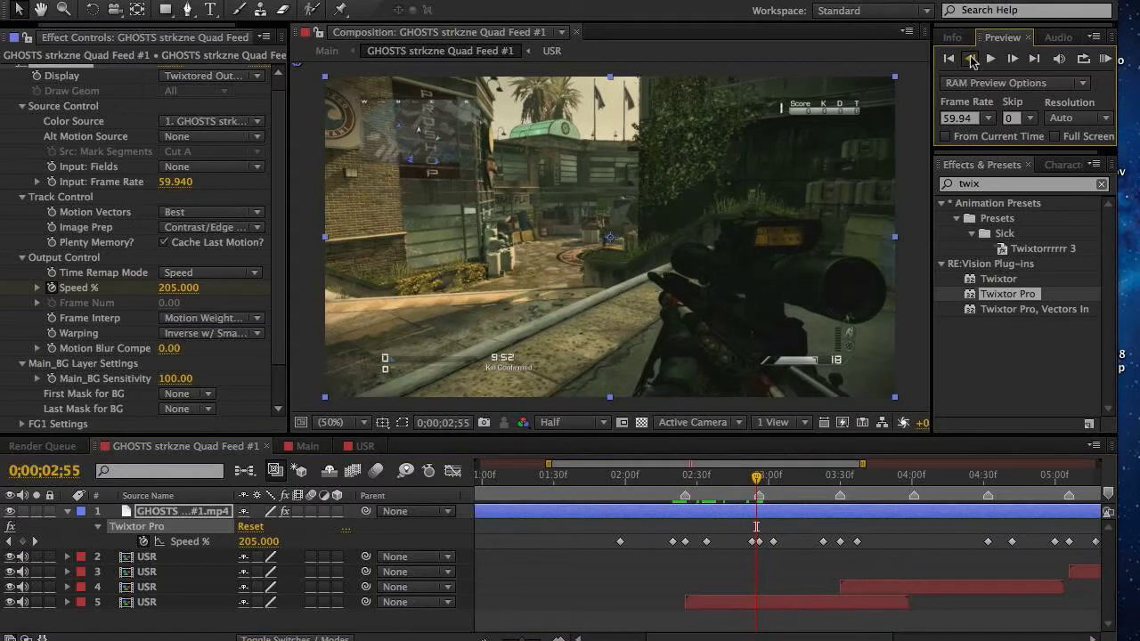
click(971, 59)
click(971, 59)
click(970, 58)
click(971, 59)
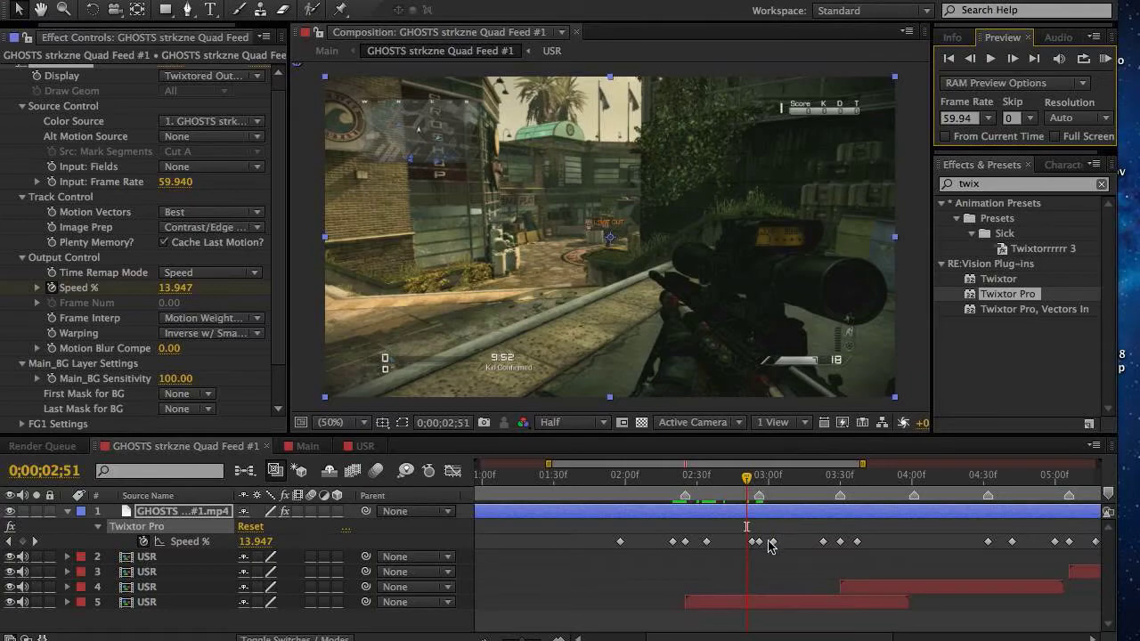
drag(751, 545, 746, 542)
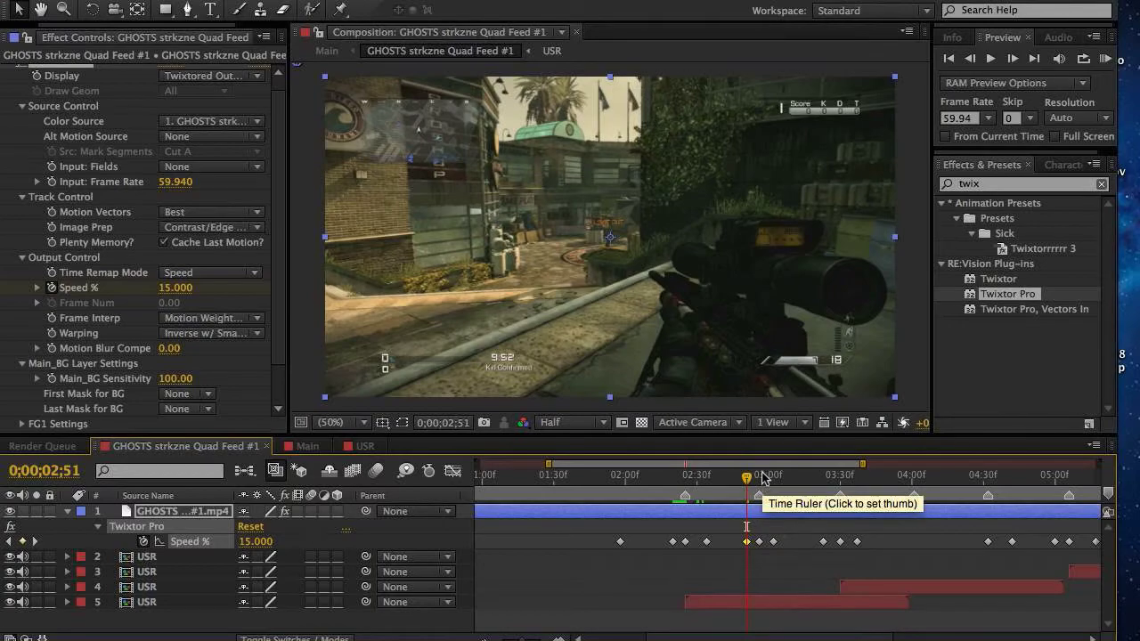
Set the Speed % keyframe at the 0;00;02;56 marker to 320.
click(758, 477)
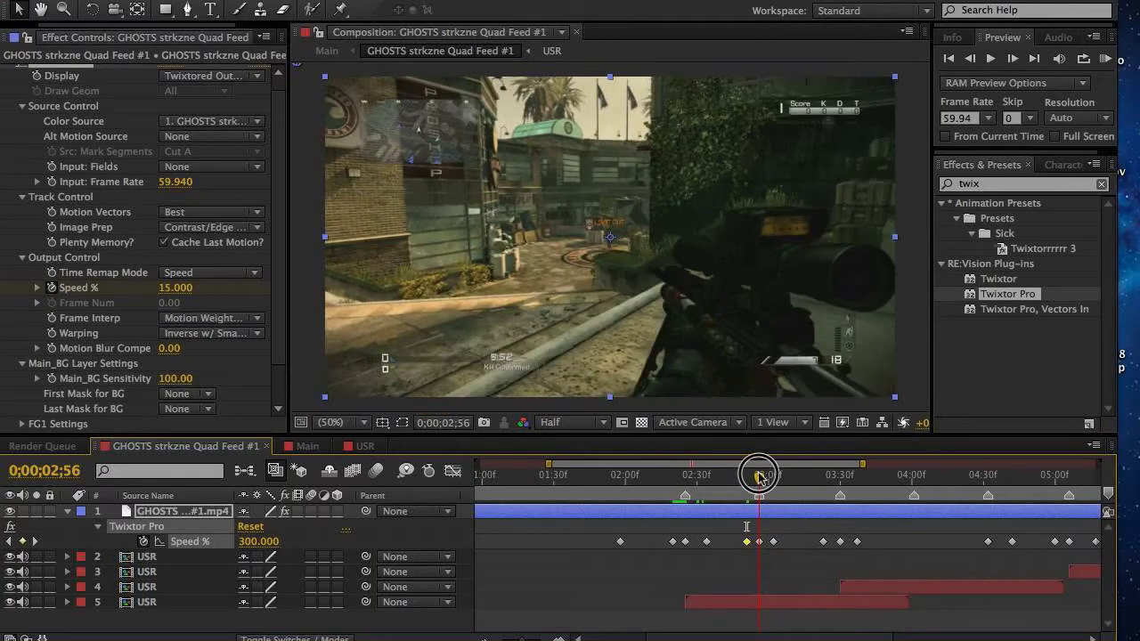
click(258, 542)
text(320)
key(Return)
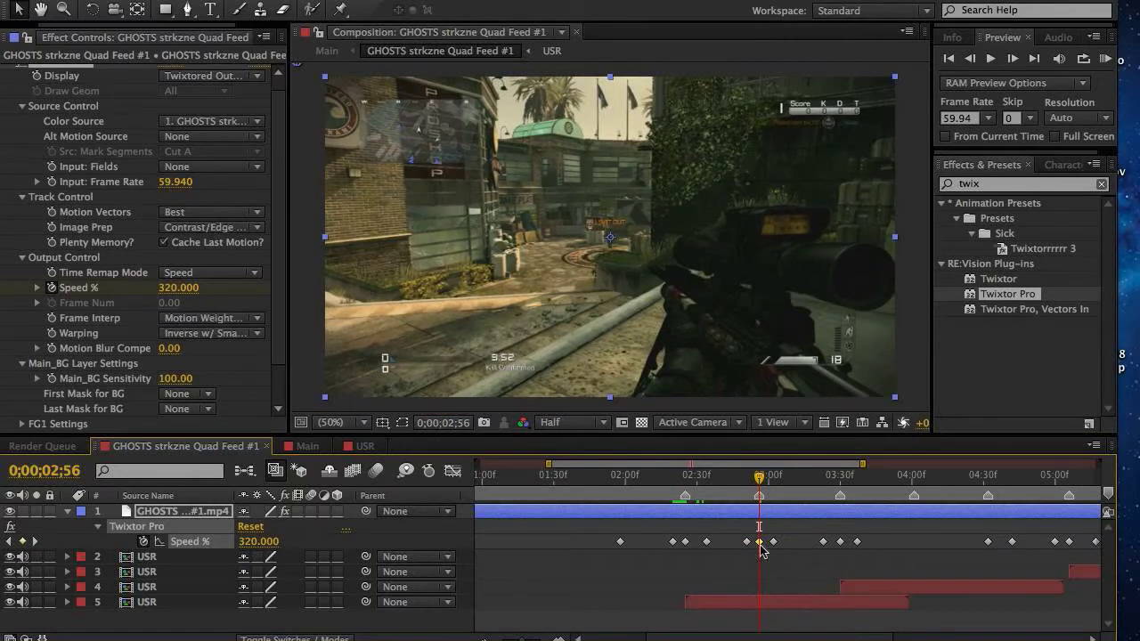
Try 450 for the Speed % keyframe at the 0;00;03;30 marker and settle on 400.
click(770, 481)
drag(776, 486, 843, 495)
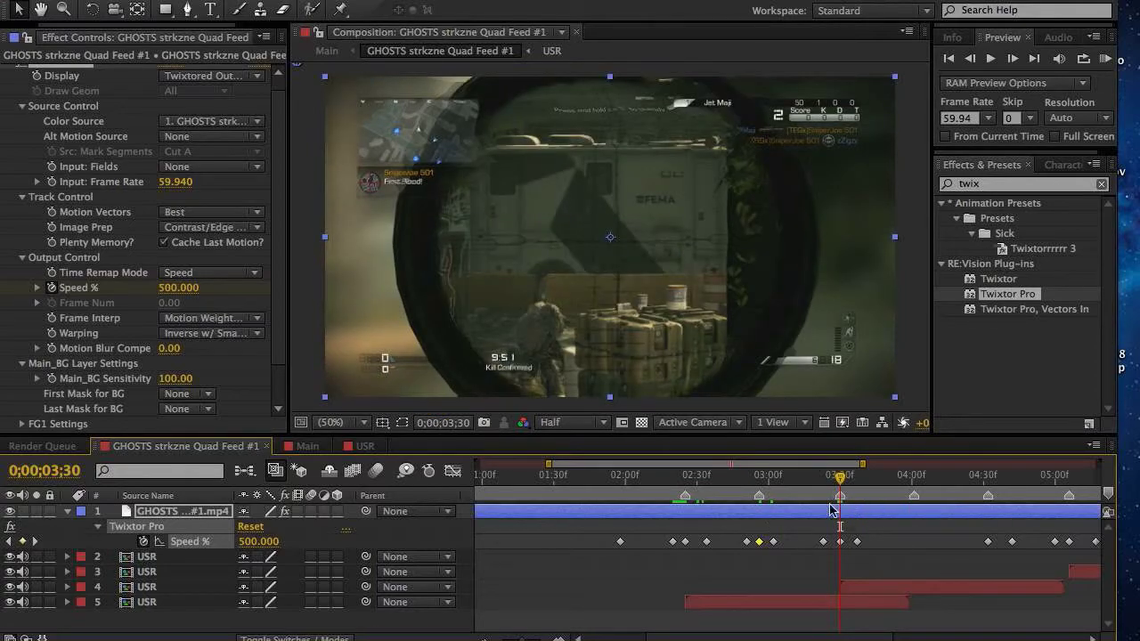
click(257, 541)
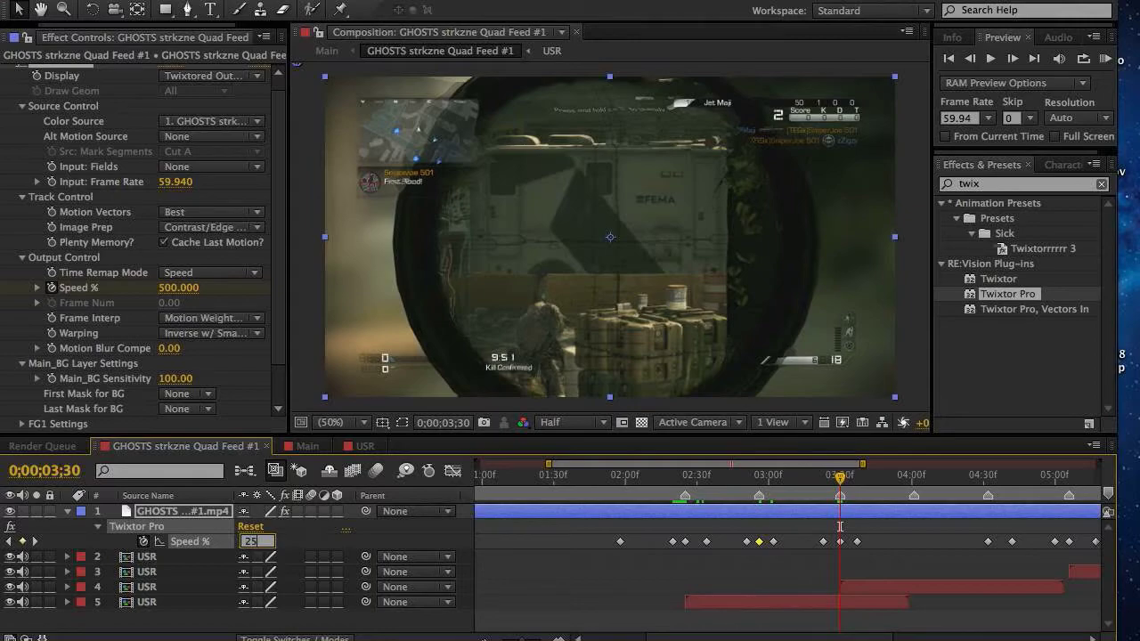
text(450)
key(Return)
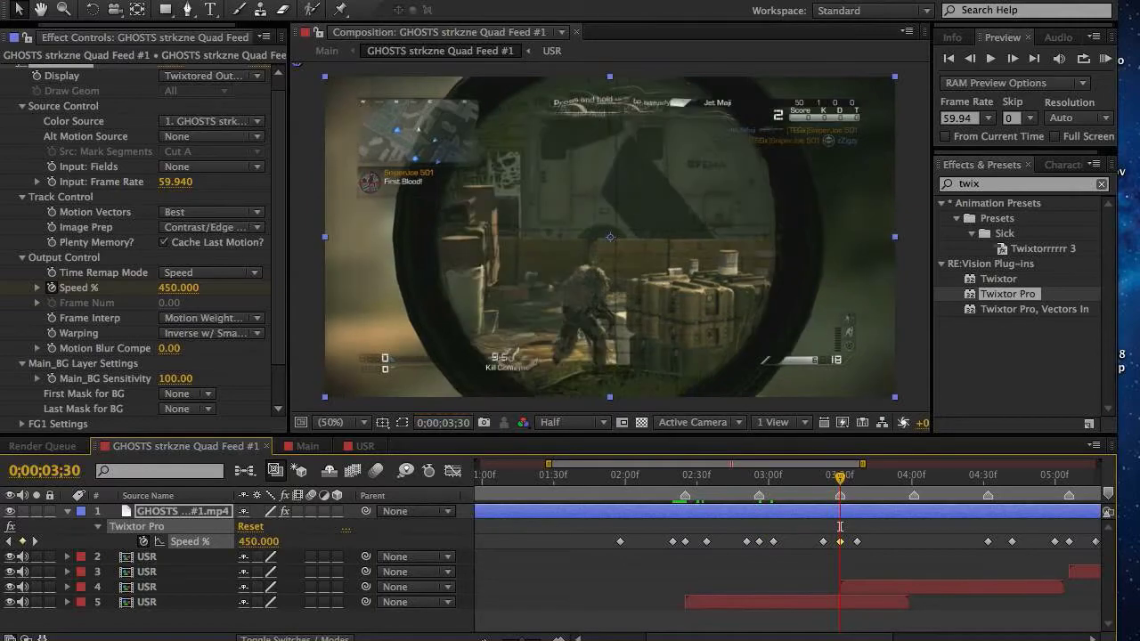
click(256, 541)
text(400)
key(Return)
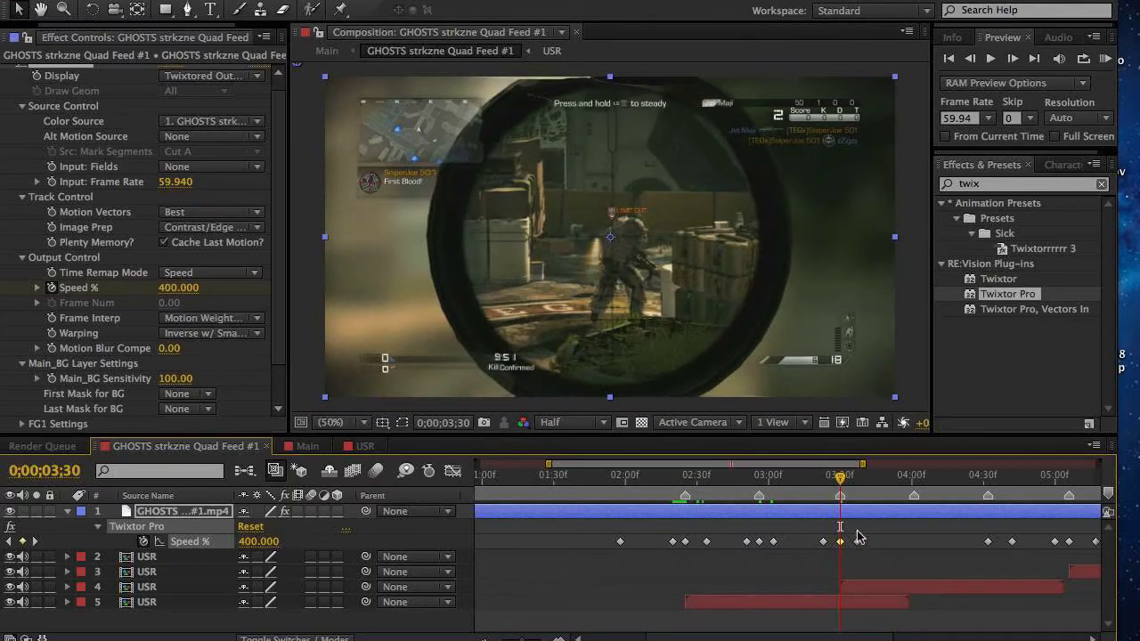
Shift the 30% Speed % keyframe at 0;00;03;37 about two frames later.
click(856, 478)
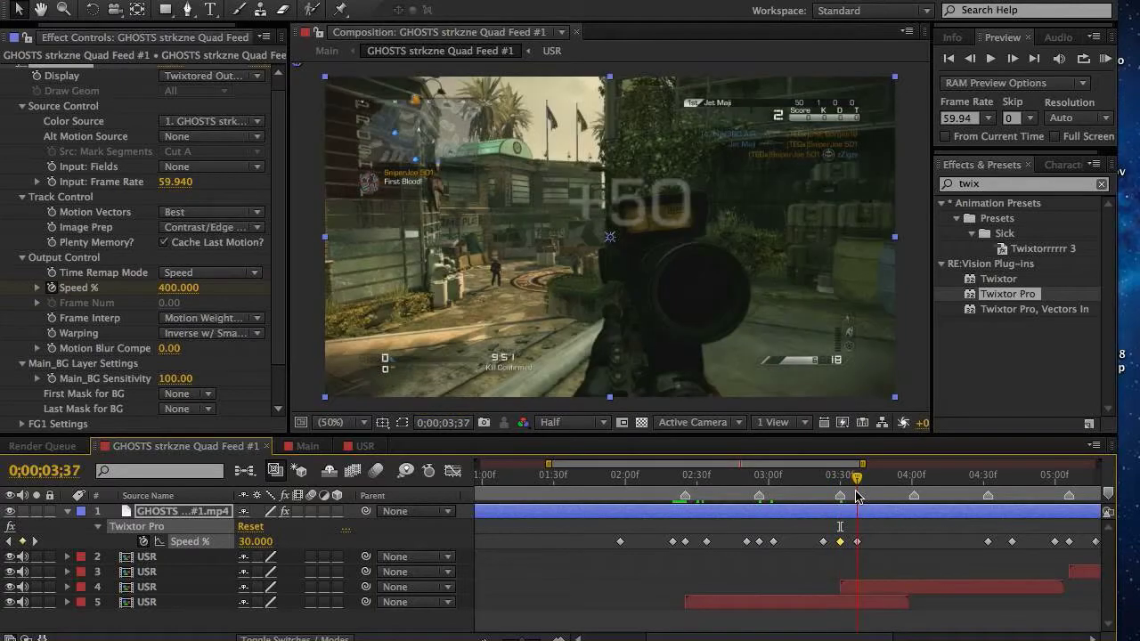
click(856, 541)
drag(856, 541, 859, 544)
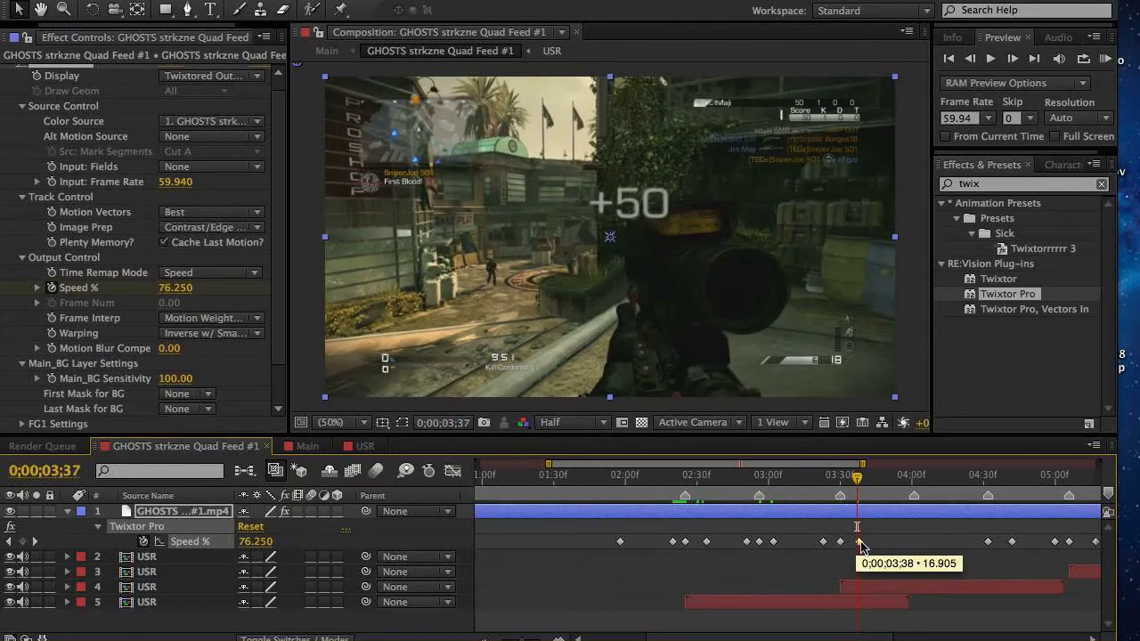
click(859, 543)
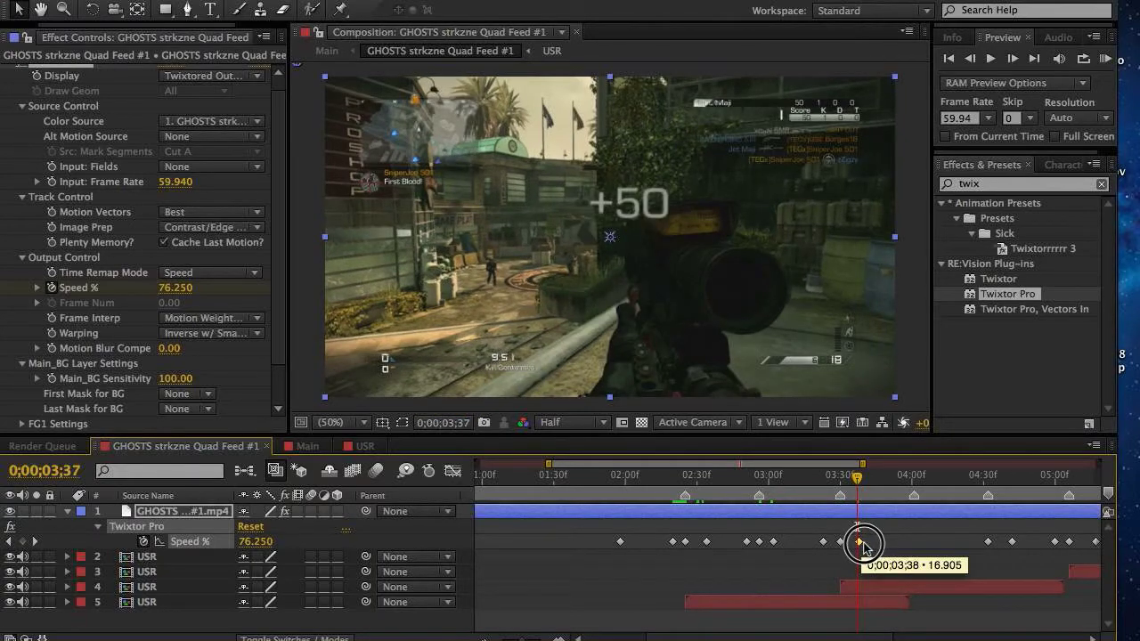
Scrub the clip from the adjusted keyframe past 0;00;04;02 to 0;00;05;59 to review the existing speed changes and the stretch without keyframes.
click(864, 481)
drag(886, 487, 917, 497)
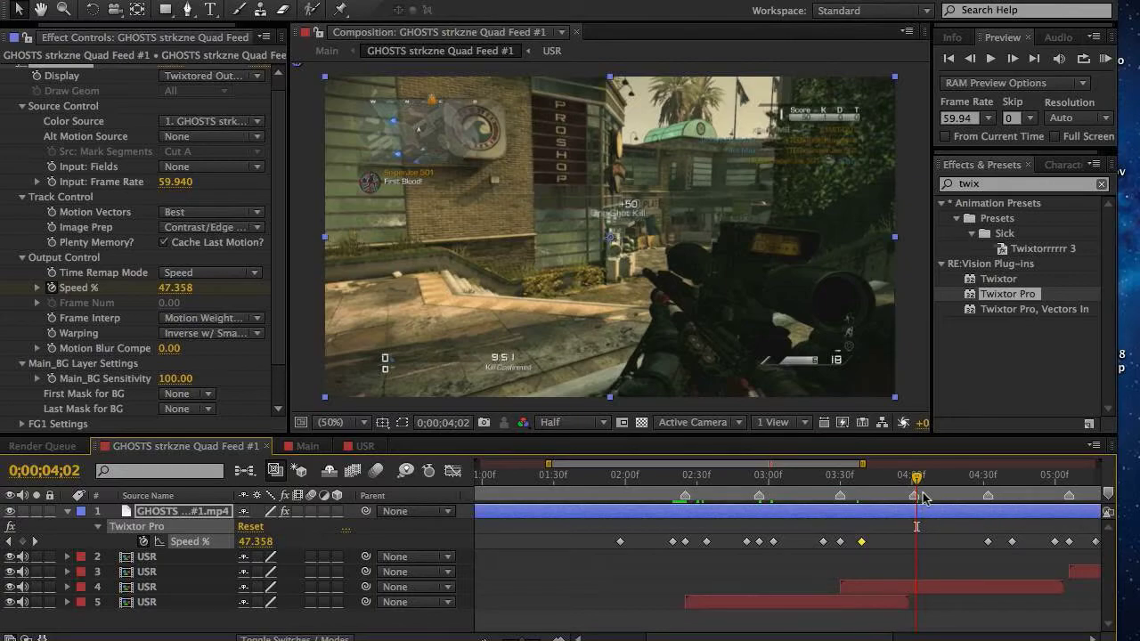
scroll(941, 537, right, 5)
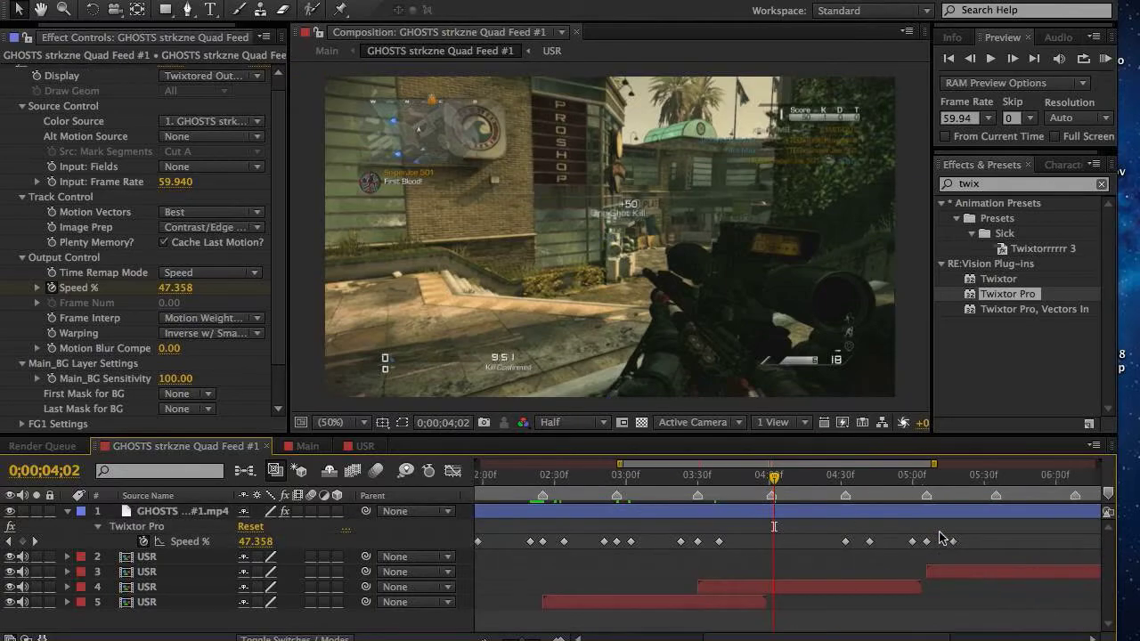
click(858, 493)
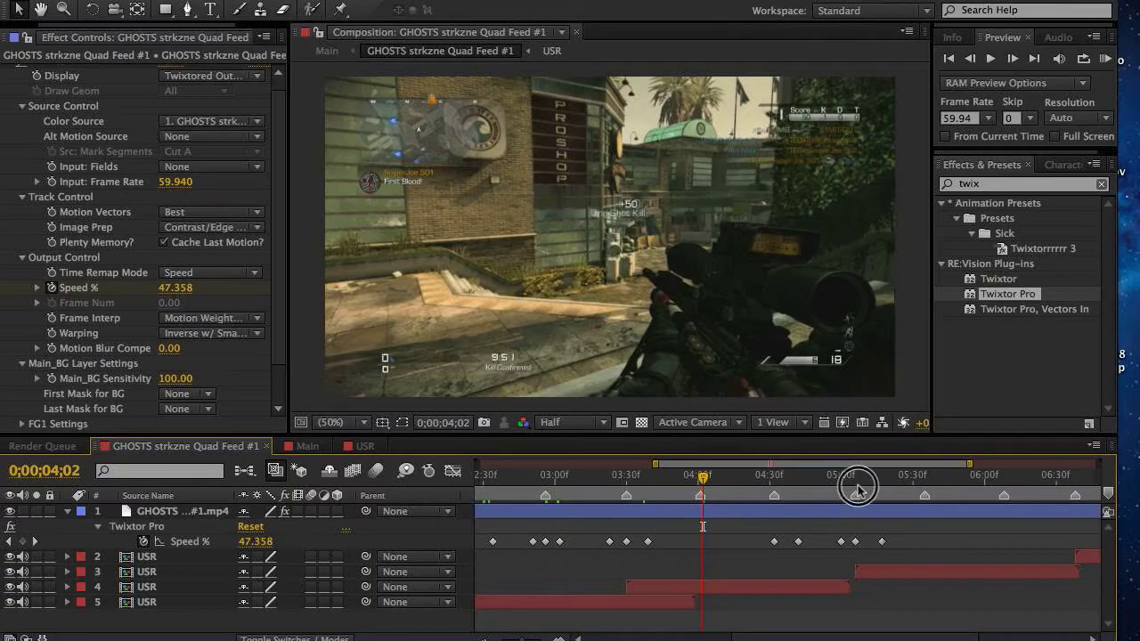
click(872, 485)
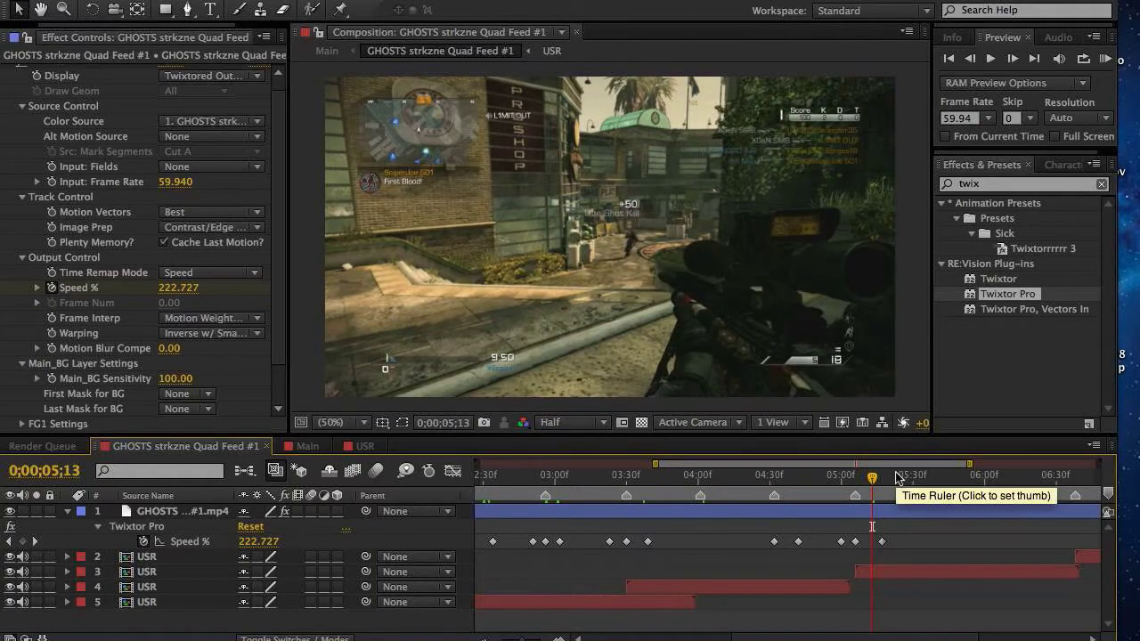
click(900, 478)
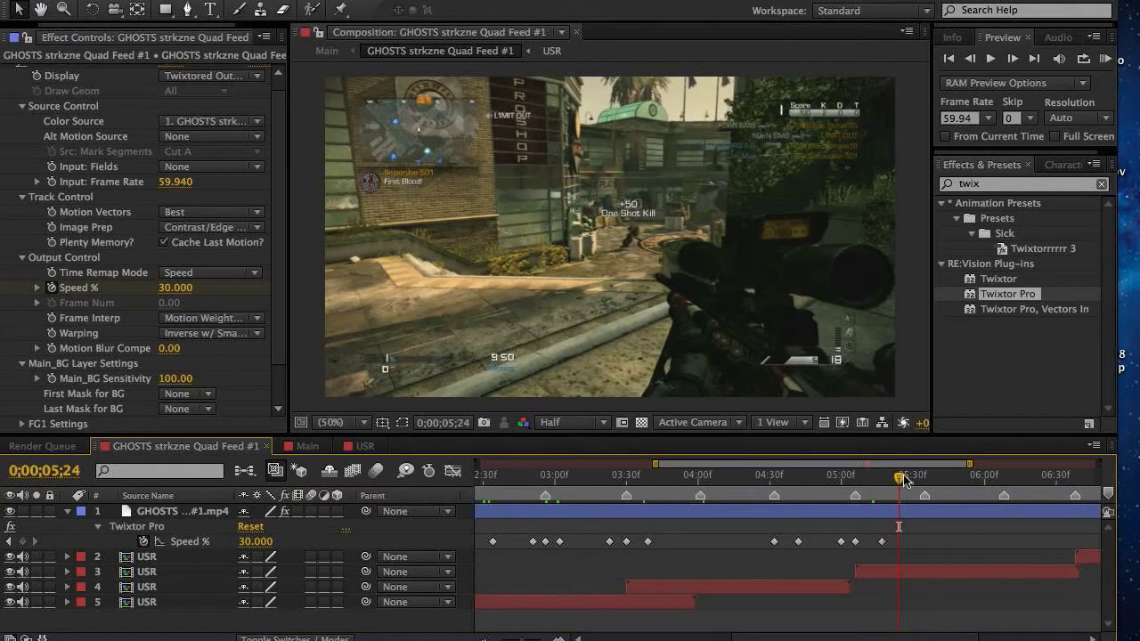
click(920, 481)
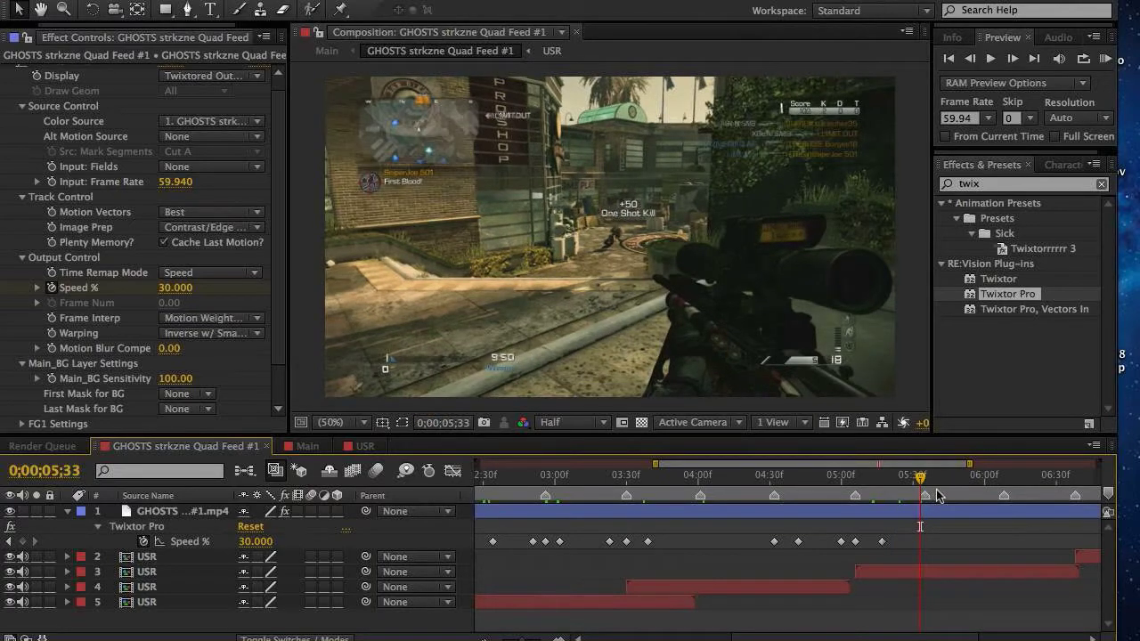
click(937, 485)
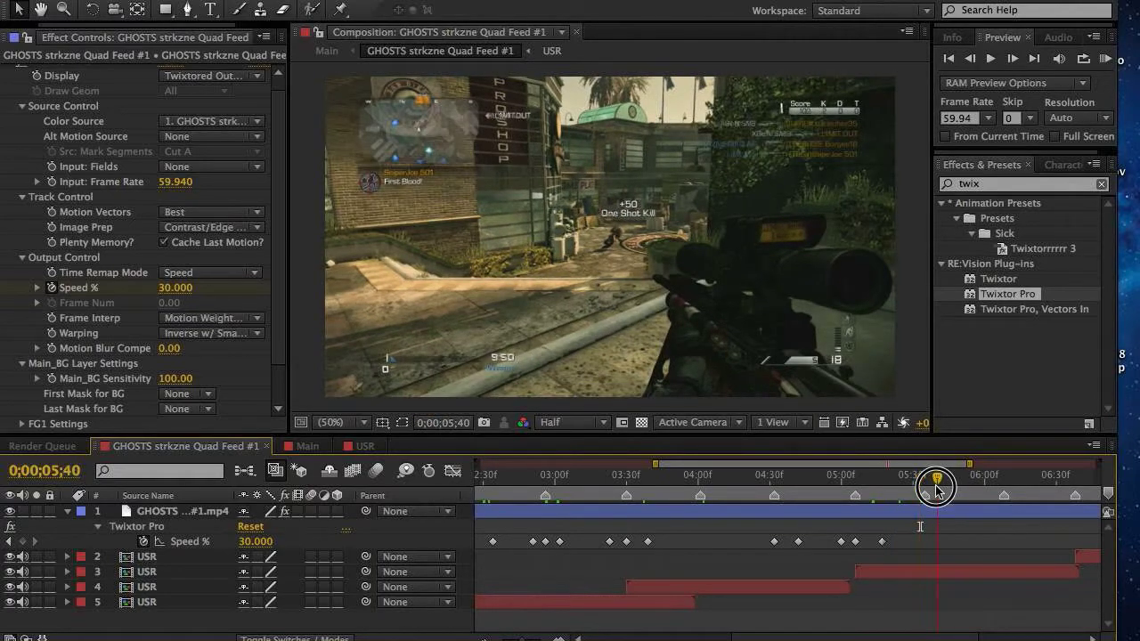
click(982, 481)
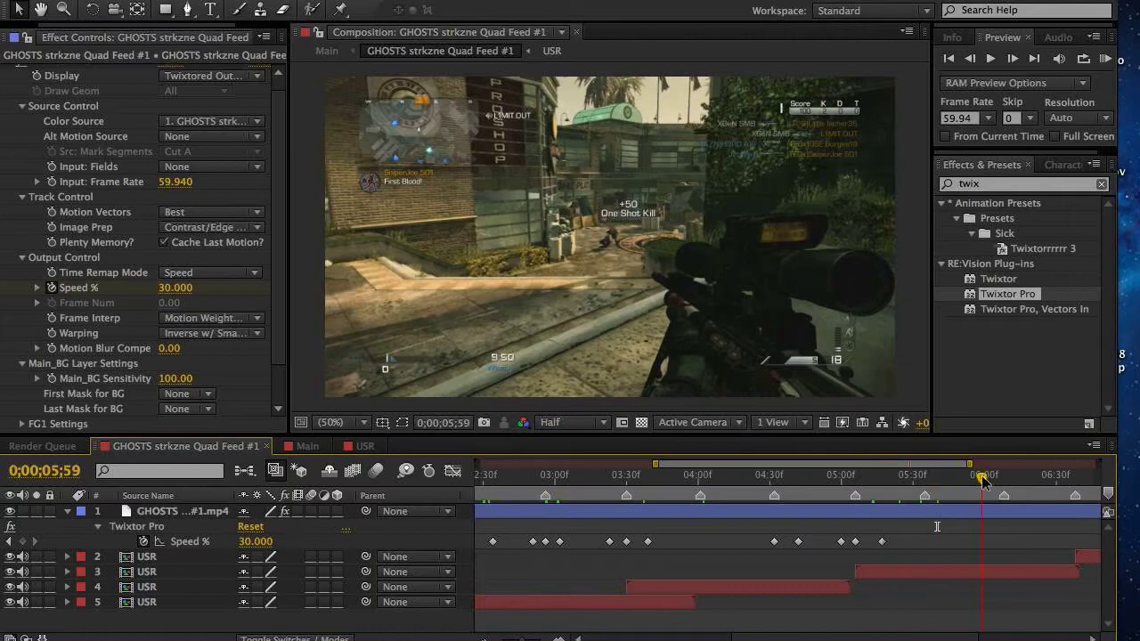
Add a Speed % keyframe of 90 at 0;00;05;30, five frames before the 0;00;05;35 marker.
click(923, 475)
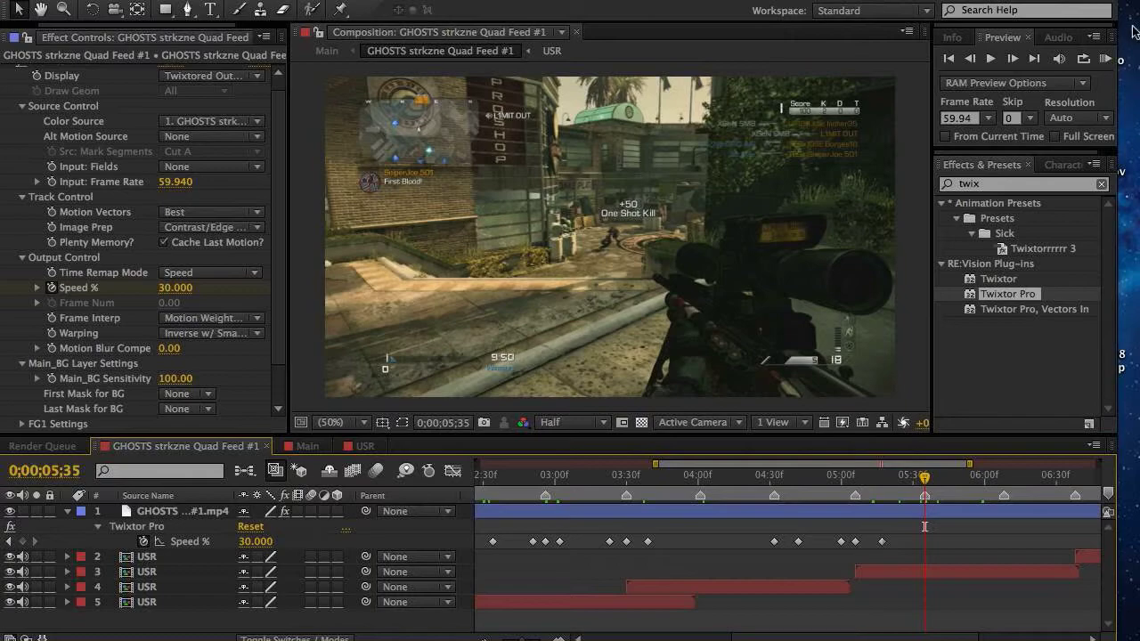
click(966, 61)
click(963, 68)
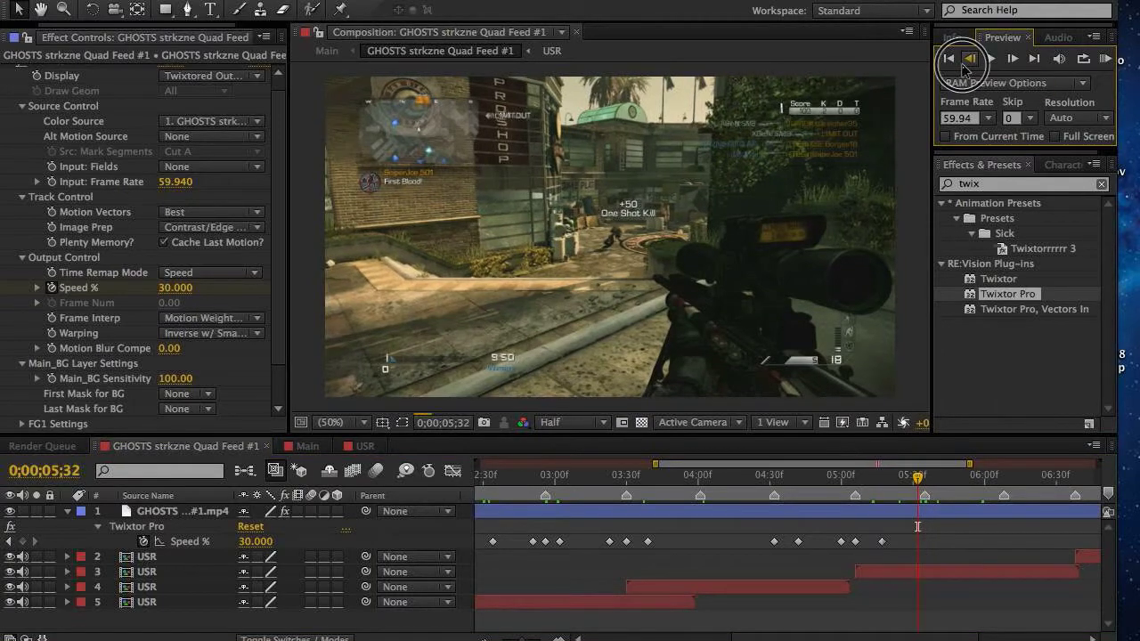
click(963, 67)
click(963, 68)
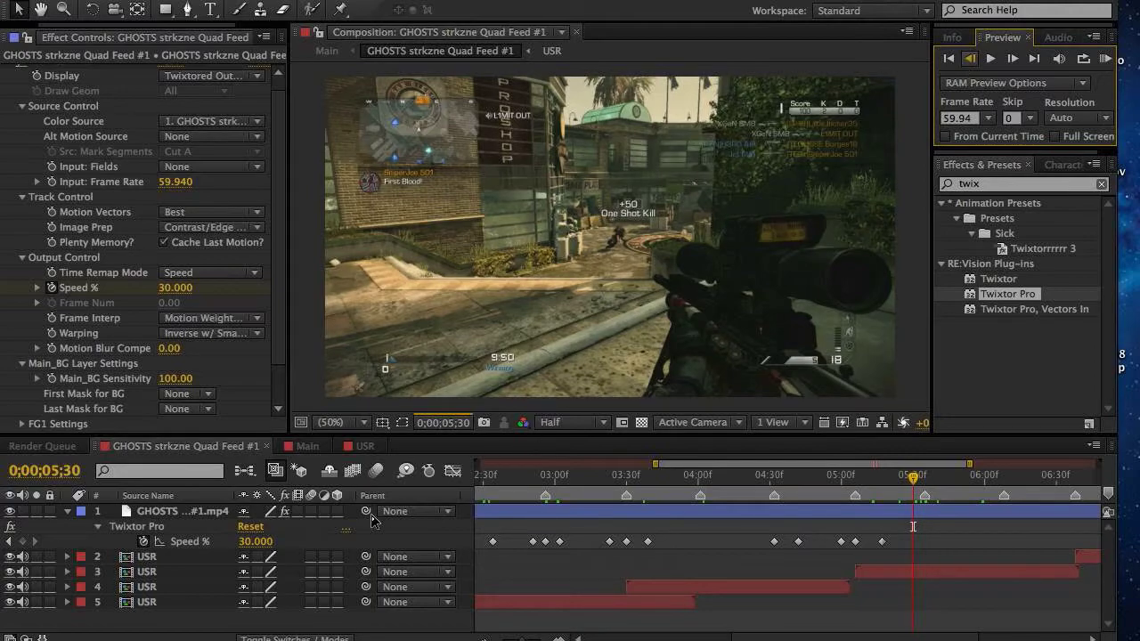
click(255, 540)
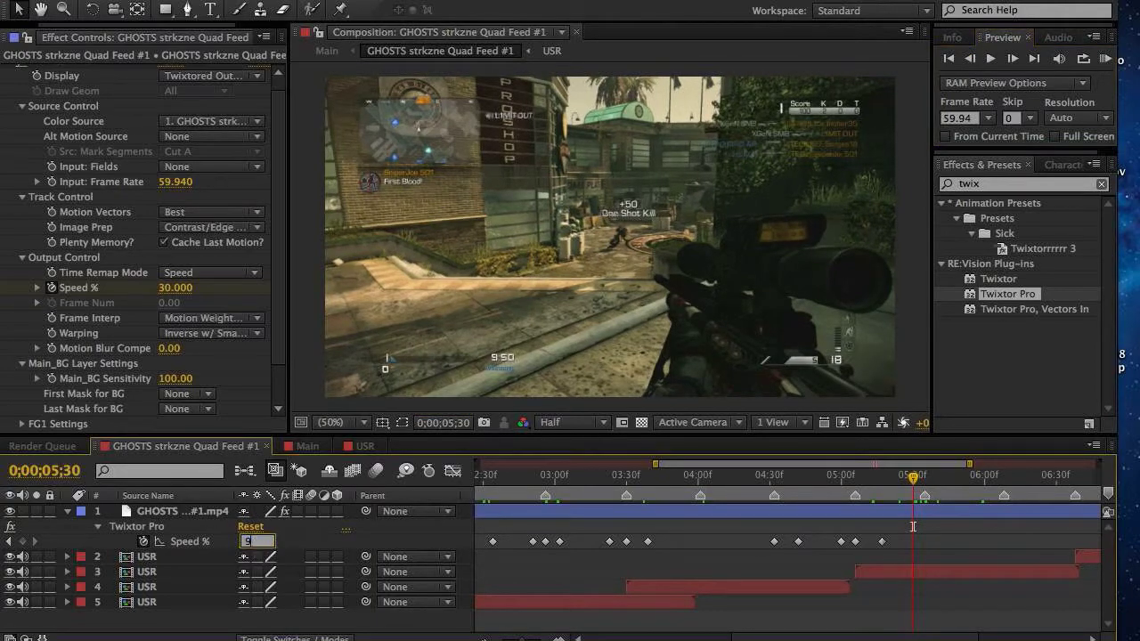
text(90)
key(Return)
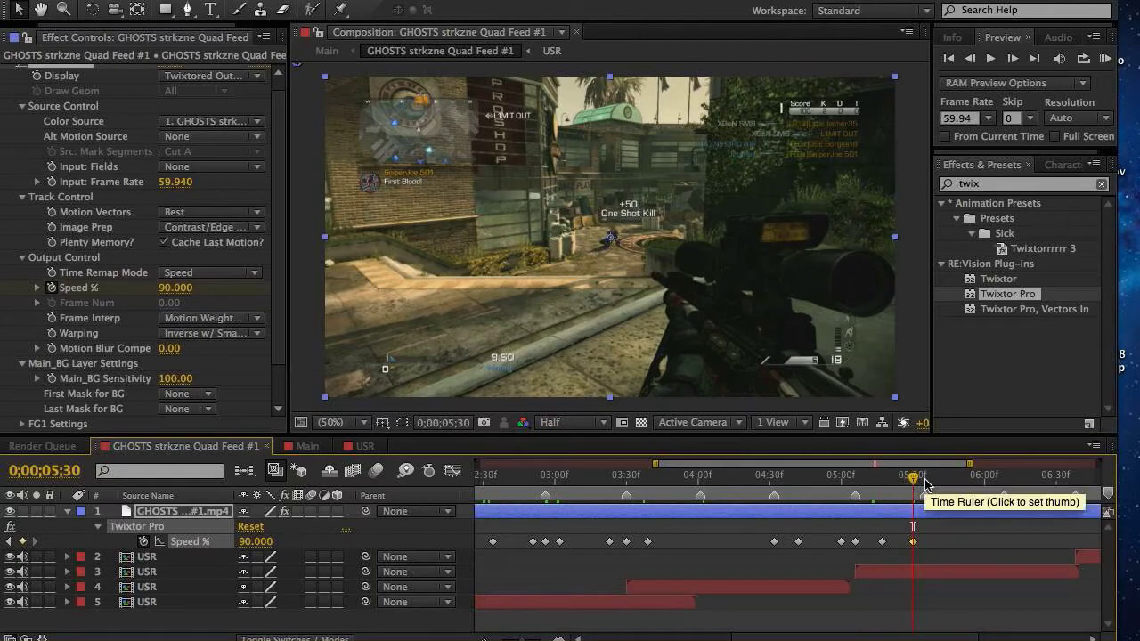
Add a Speed % keyframe of 600 on the marker at 0;00;05;35.
click(924, 479)
click(898, 475)
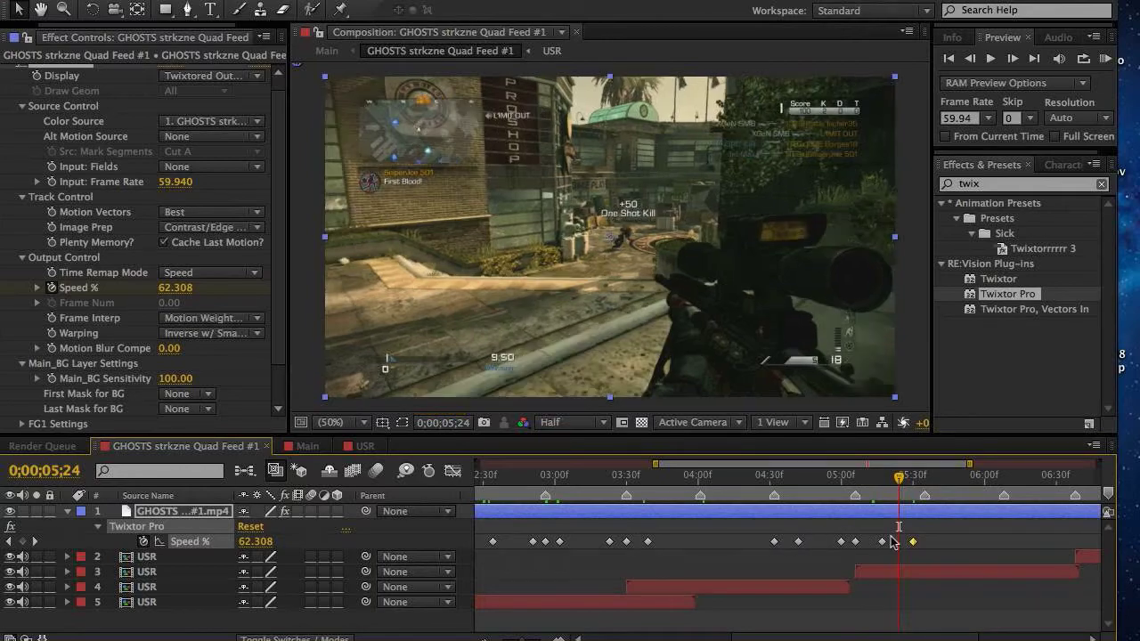
click(924, 475)
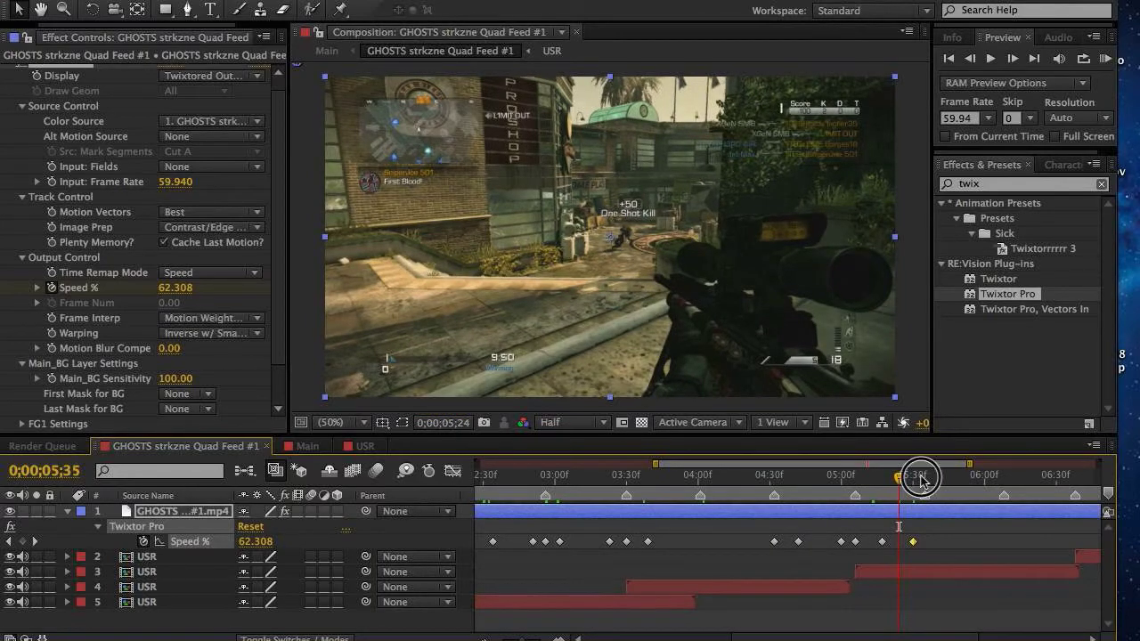
click(253, 541)
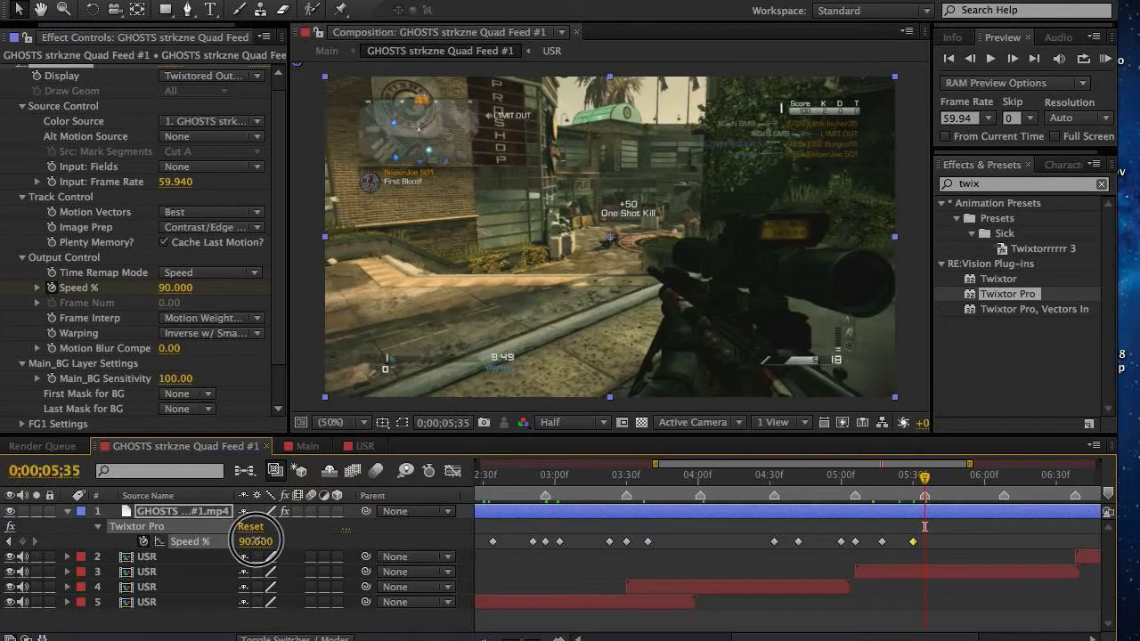
text(600)
key(Return)
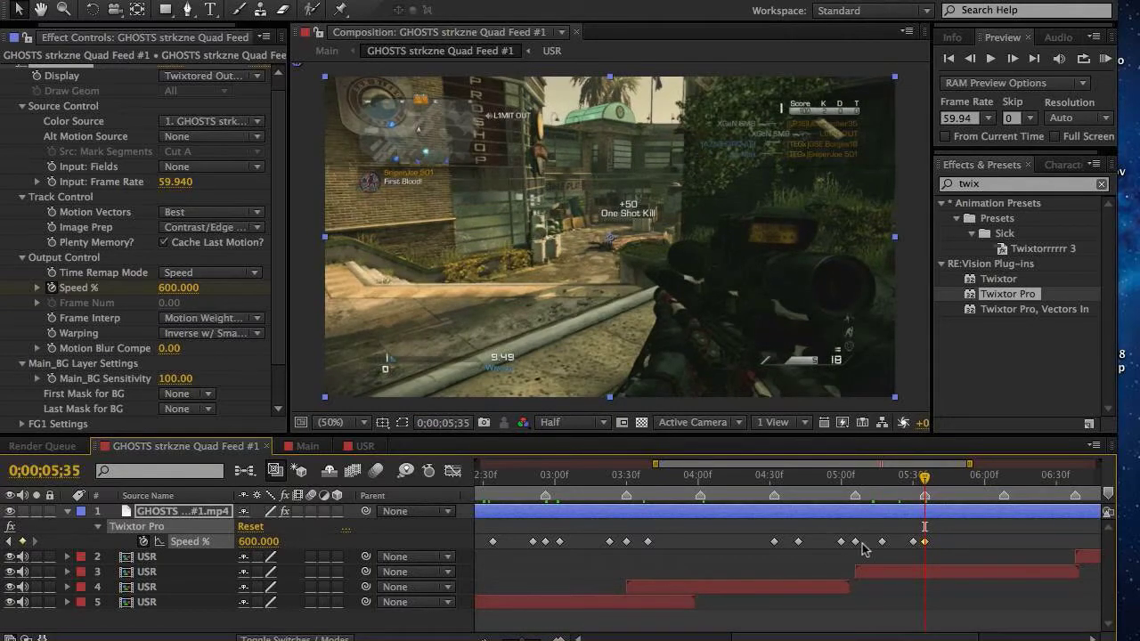
Add a Speed % keyframe of 5 at 0;00;05;42, shortly after the 600% keyframe.
drag(934, 482, 946, 485)
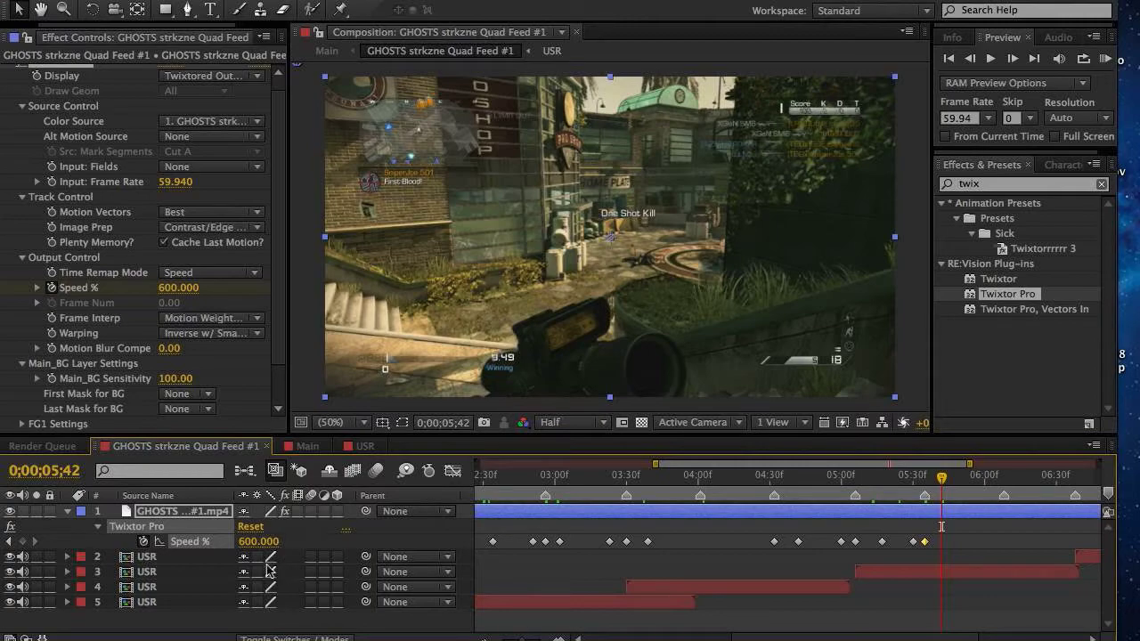
click(258, 541)
text(5)
key(Return)
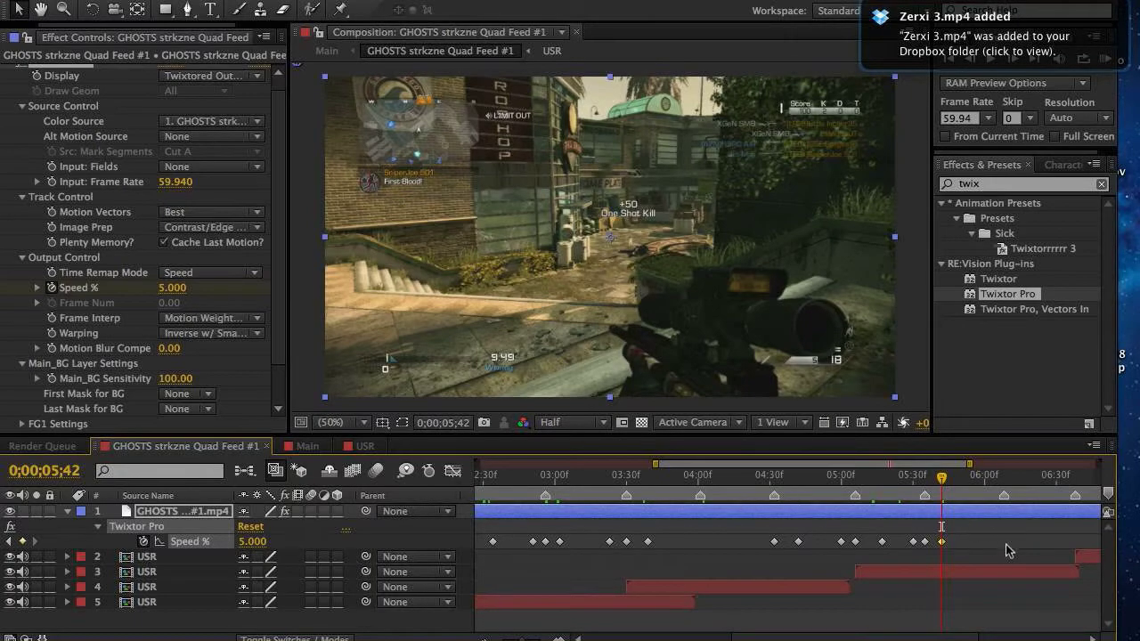
Add a Speed % keyframe of 90 at 0;00;06;03, five frames before the 0;00;06;08 marker.
click(1005, 476)
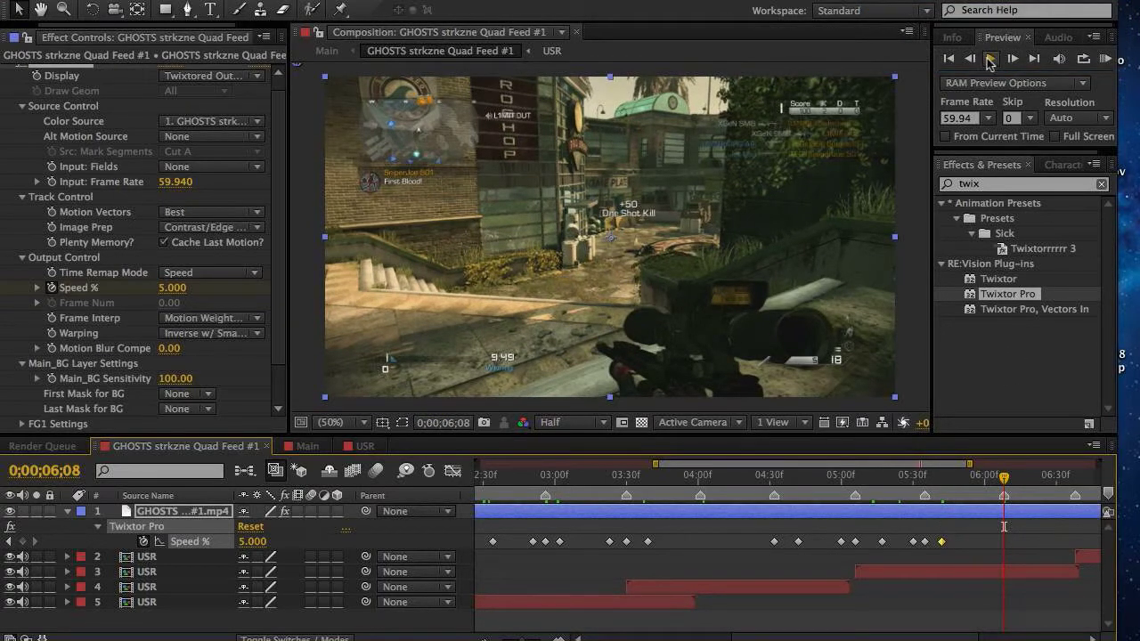
click(972, 59)
click(973, 59)
click(972, 59)
click(972, 59)
click(973, 59)
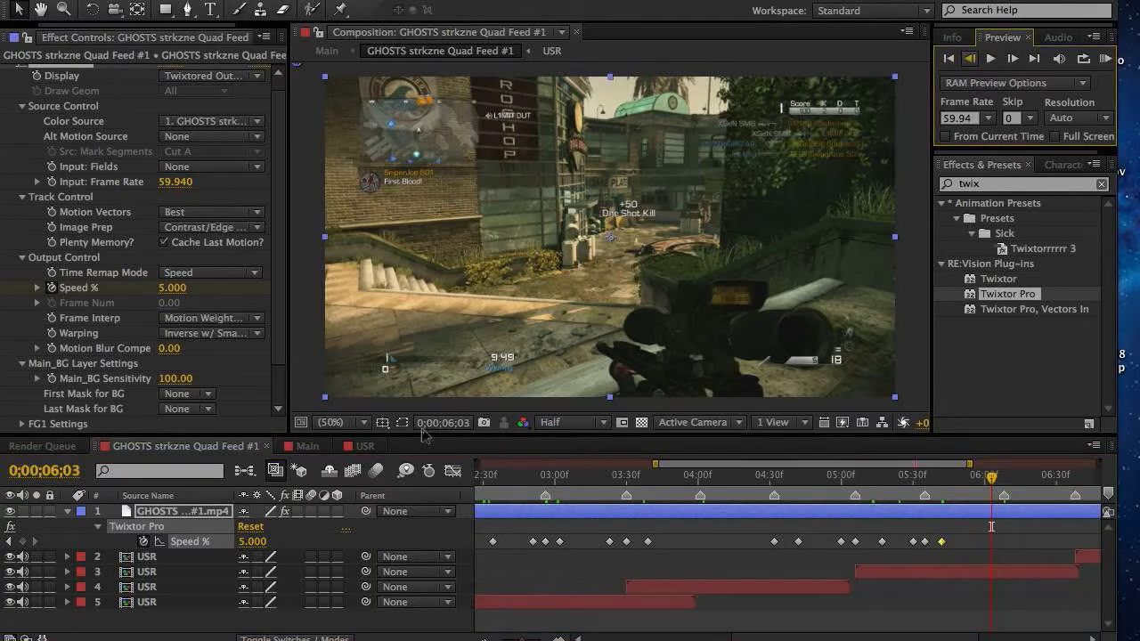
click(252, 541)
text(90)
key(Return)
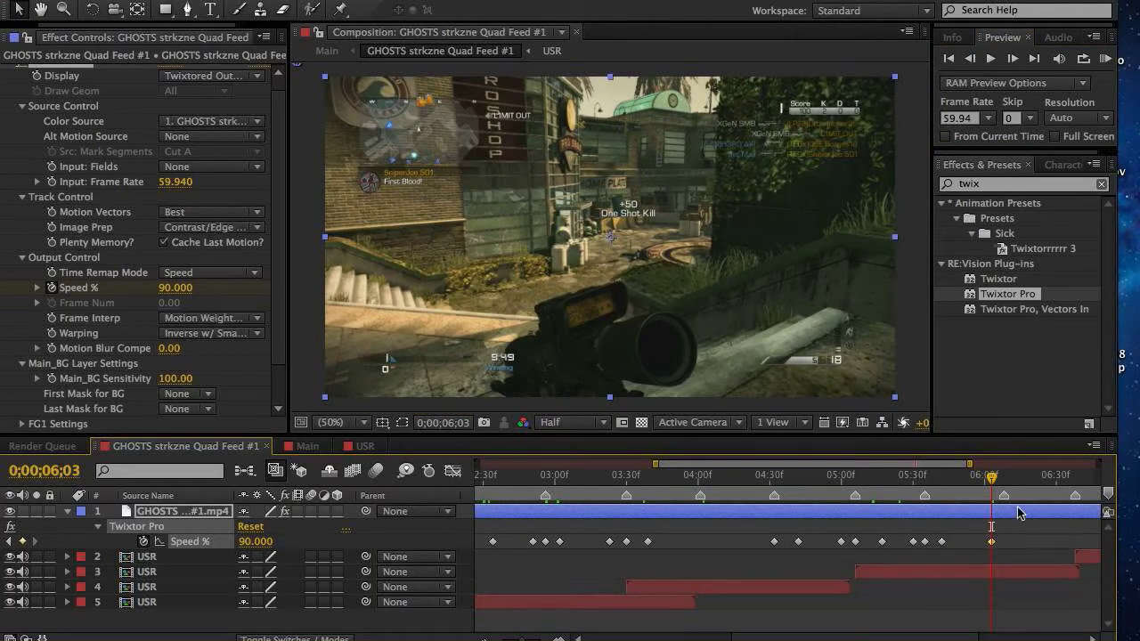
Add a Speed % keyframe of 600 on the marker at 0;00;06;08.
drag(992, 479, 1003, 479)
click(256, 541)
text(600)
key(Return)
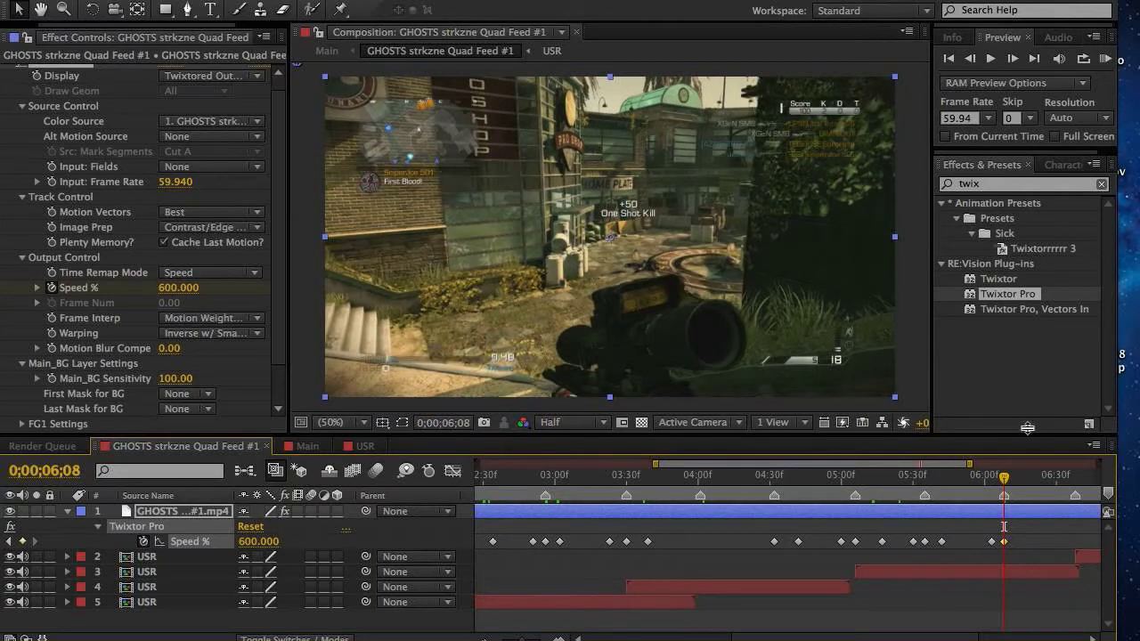
Add a Speed % keyframe of 30 at 0;00;06;16, eight frames after the 0;00;06;08 marker.
click(1022, 481)
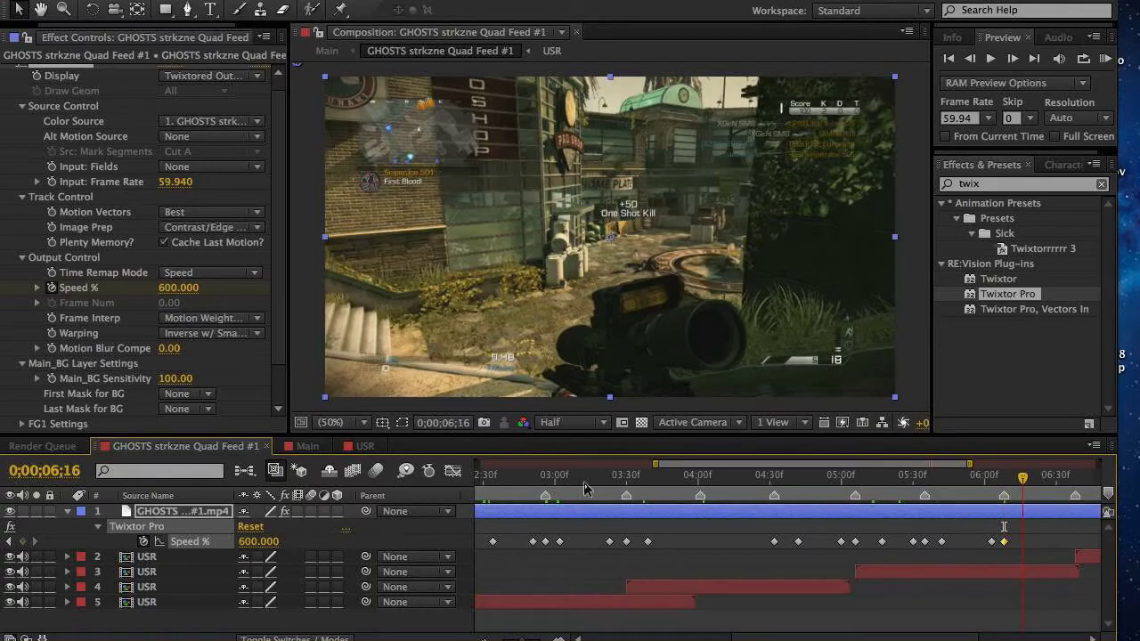
click(258, 541)
text(30)
key(Return)
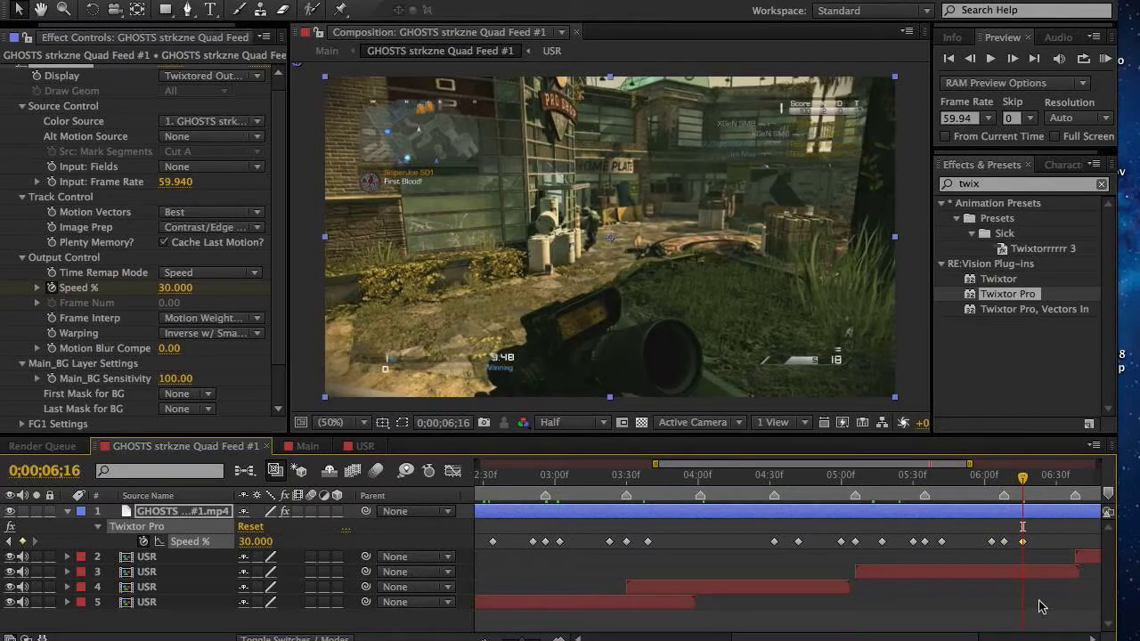
click(1049, 532)
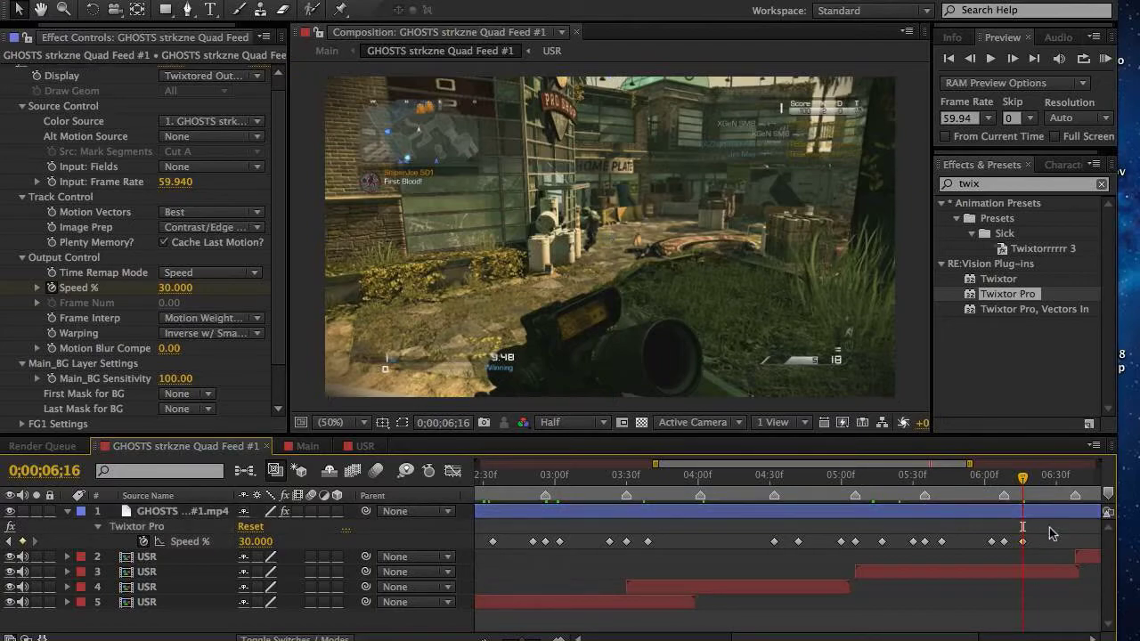
Add a Speed % keyframe of 90 at 0;00;06;35, three frames before the 0;00;06;38 marker.
click(1076, 485)
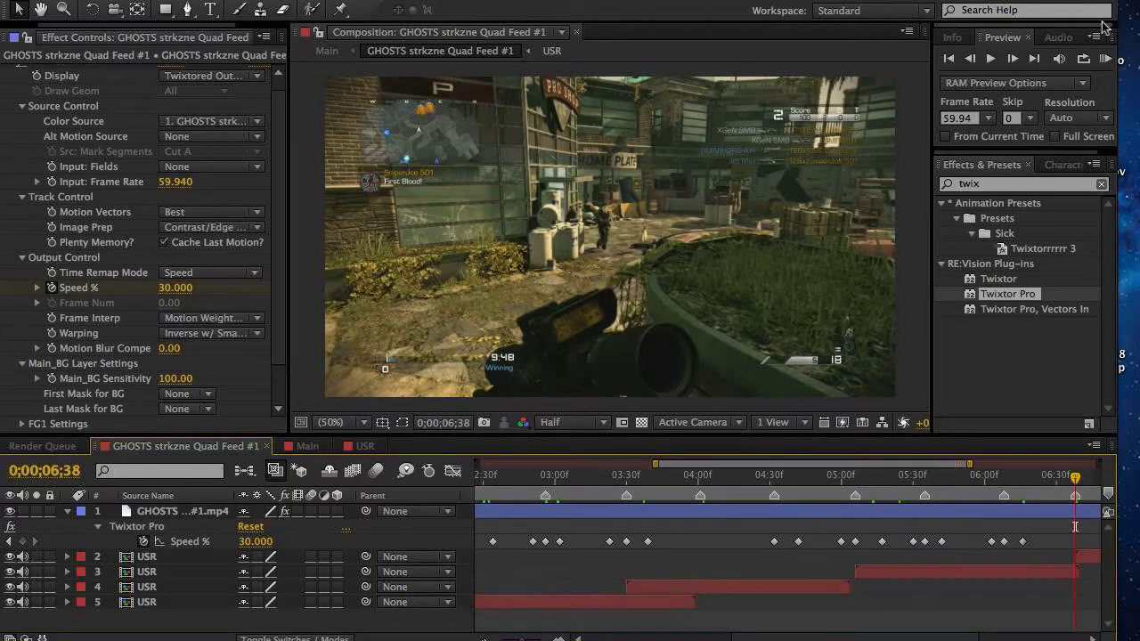
click(971, 59)
click(971, 59)
click(972, 59)
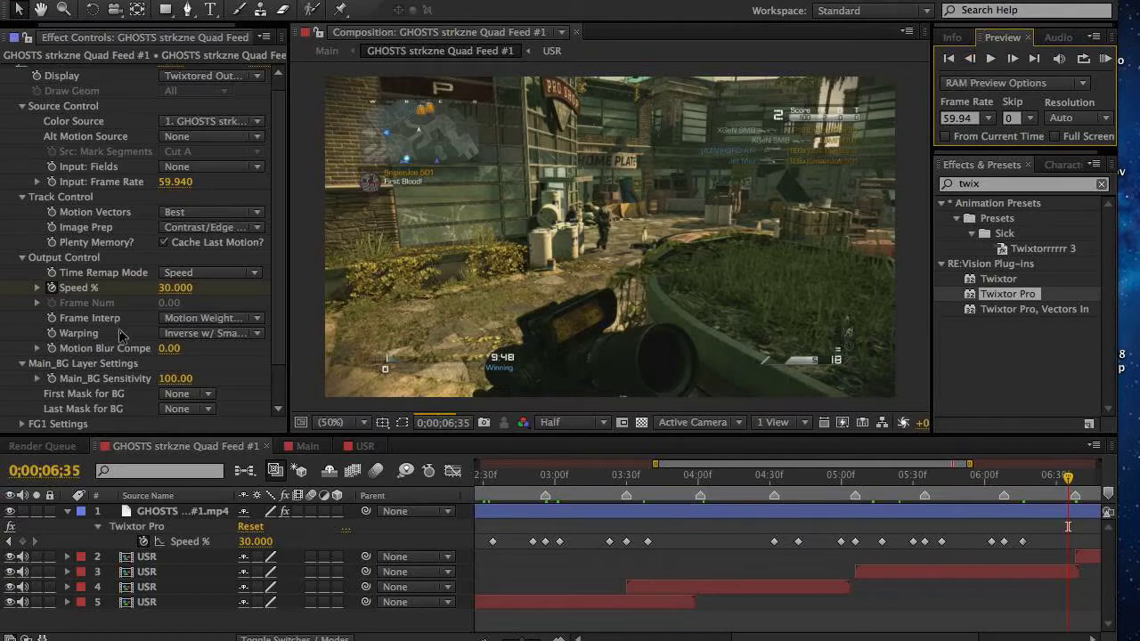
click(174, 287)
text(90)
key(Return)
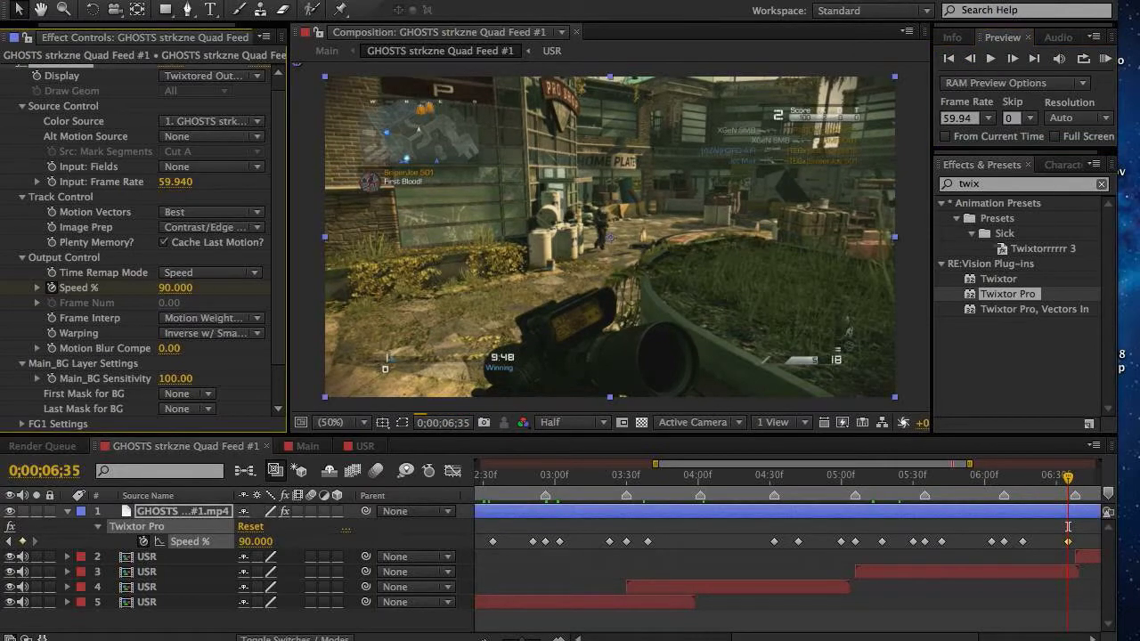
Add a Speed % keyframe of 500 on the marker at 0;00;06;38.
click(1080, 481)
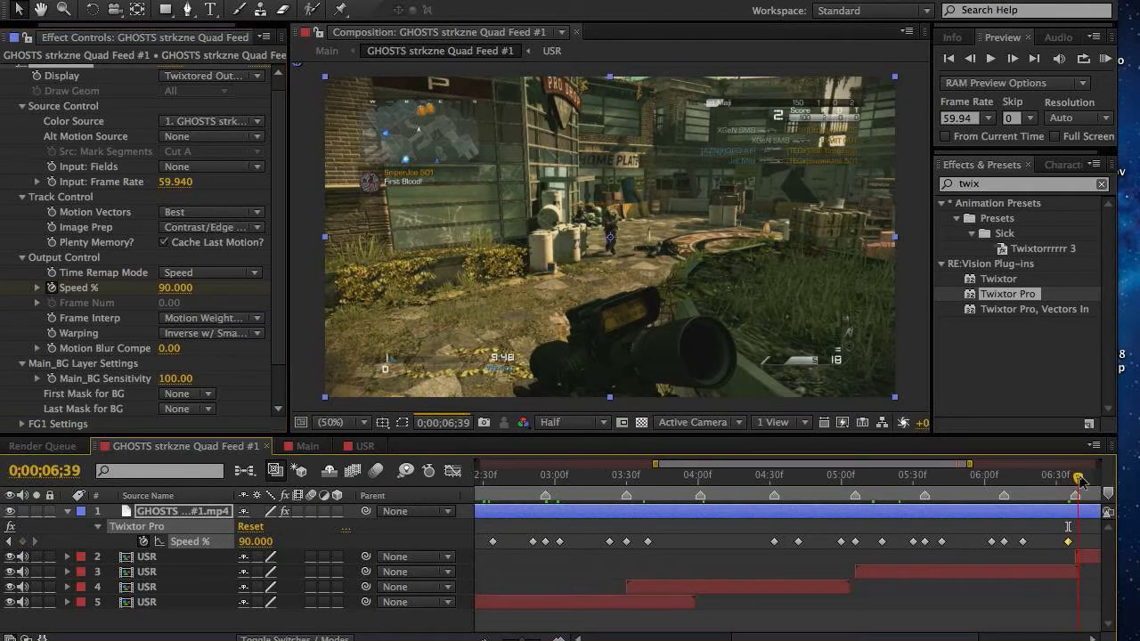
click(1077, 479)
drag(1078, 480, 1077, 478)
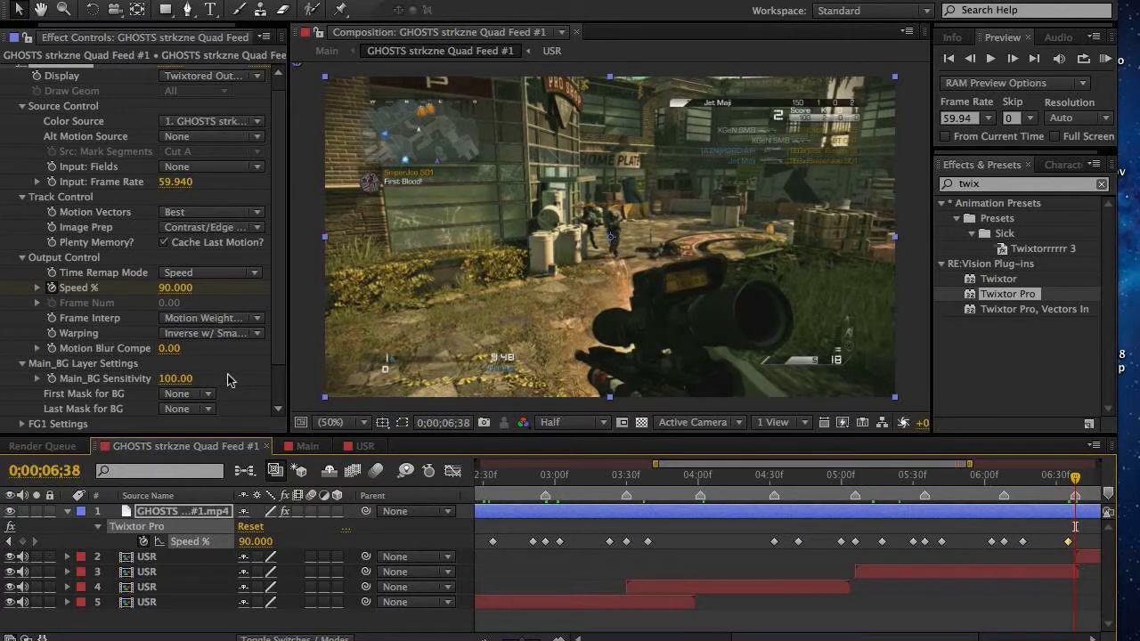
click(175, 287)
text(500)
key(Return)
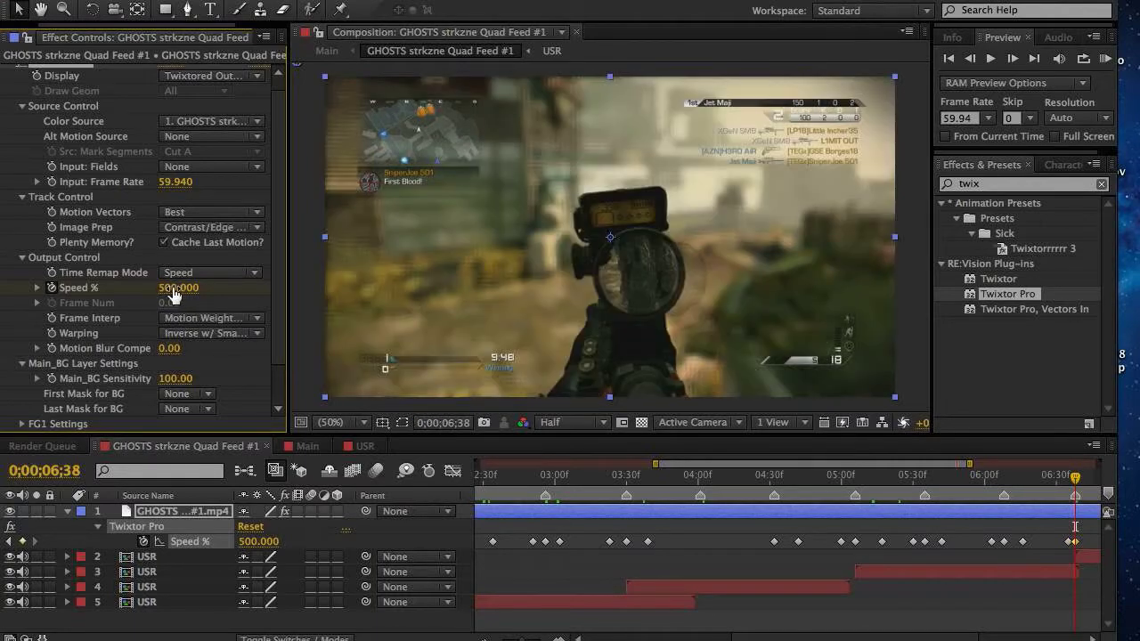
Raise the Speed % keyframe at 0;00;06;38 to 800.
click(173, 287)
text(800)
key(Return)
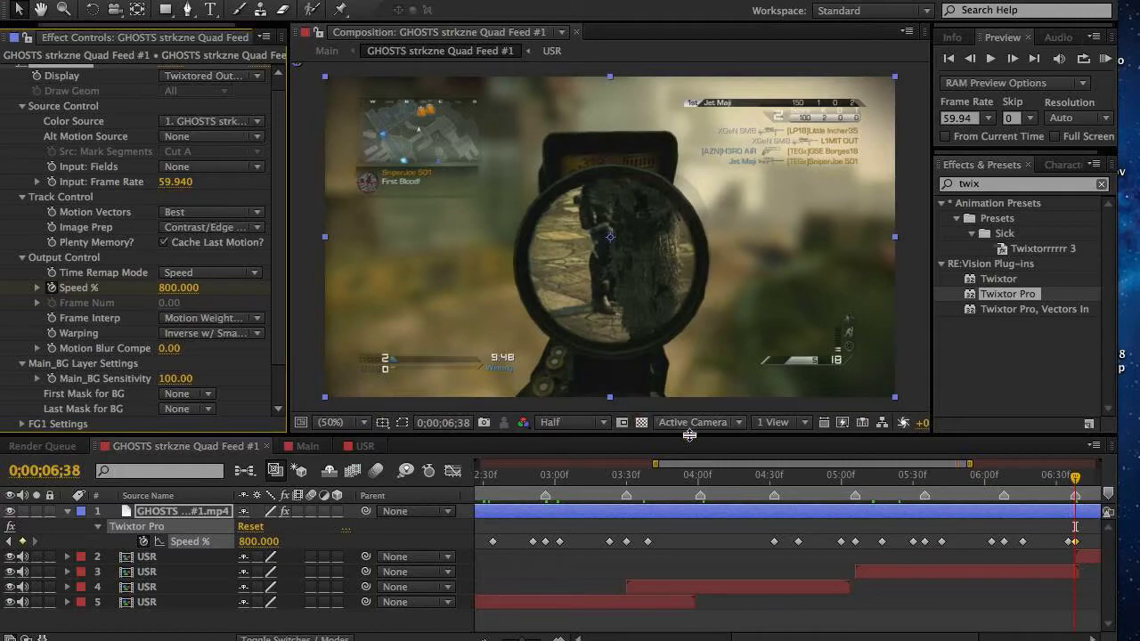
Set the Speed % keyframe on the 0;00;05;35 marker to 750.
click(926, 483)
click(174, 287)
key(Return)
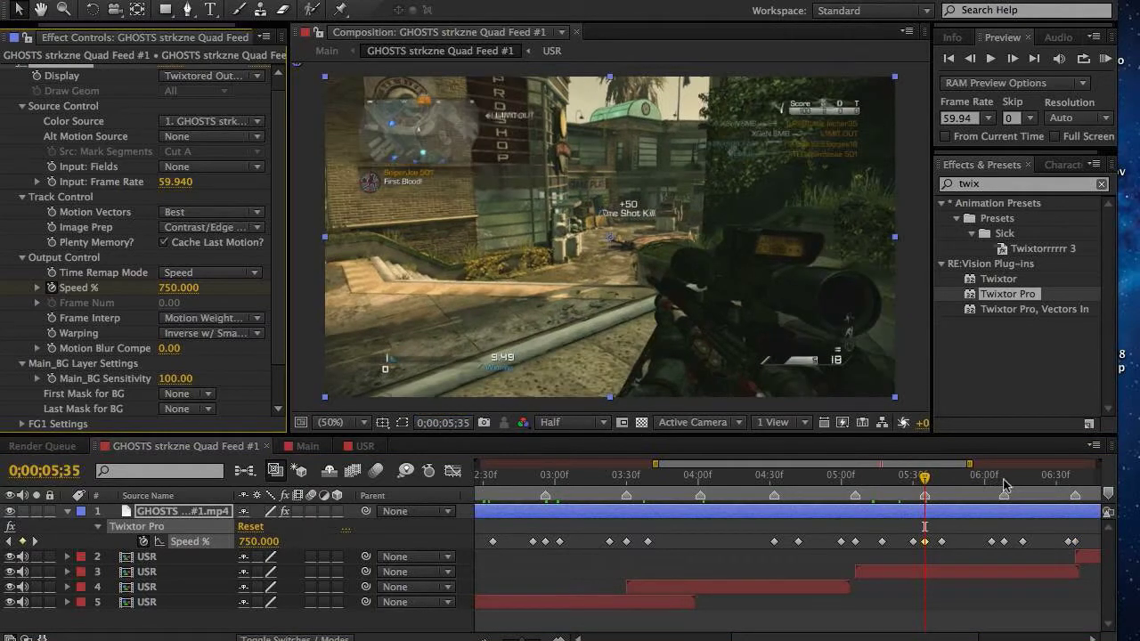
Set the Speed % keyframe on the 0;00;06;08 marker to 750.
click(1004, 478)
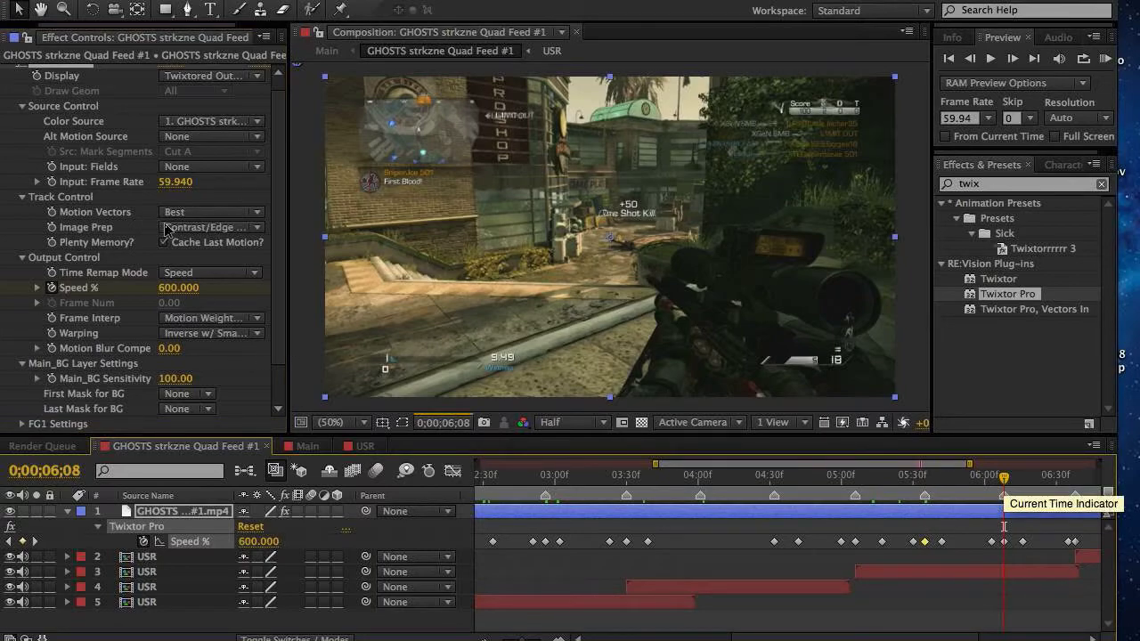
click(183, 288)
text(750)
key(Return)
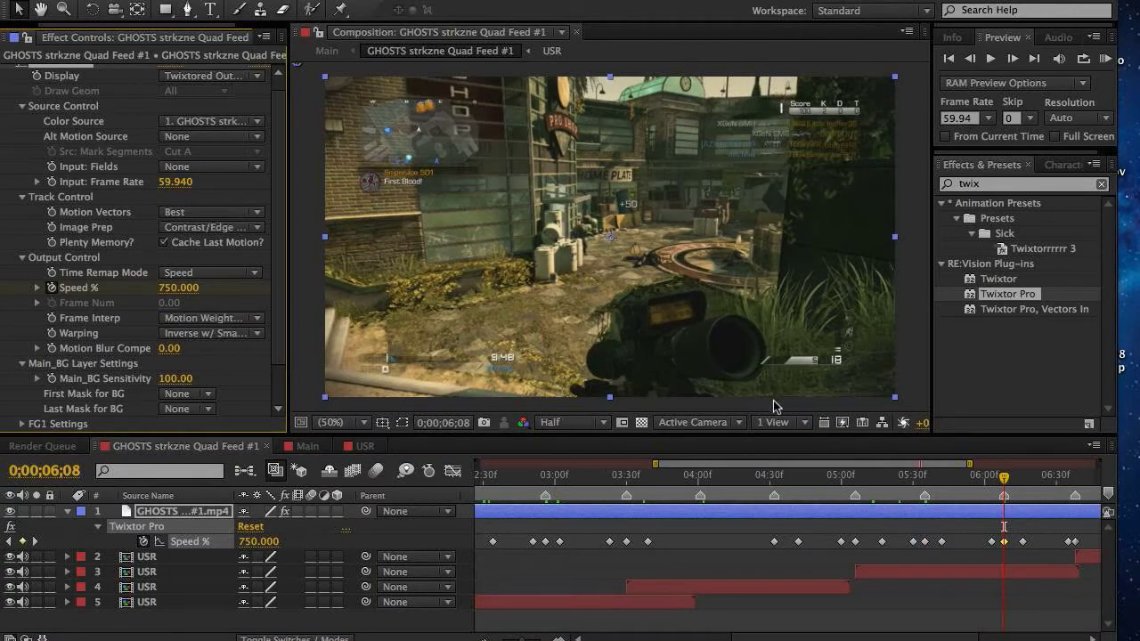
Try Speed % values of 500, 400 and 200 on the keyframe at the 0;00;06;38 marker.
click(1074, 476)
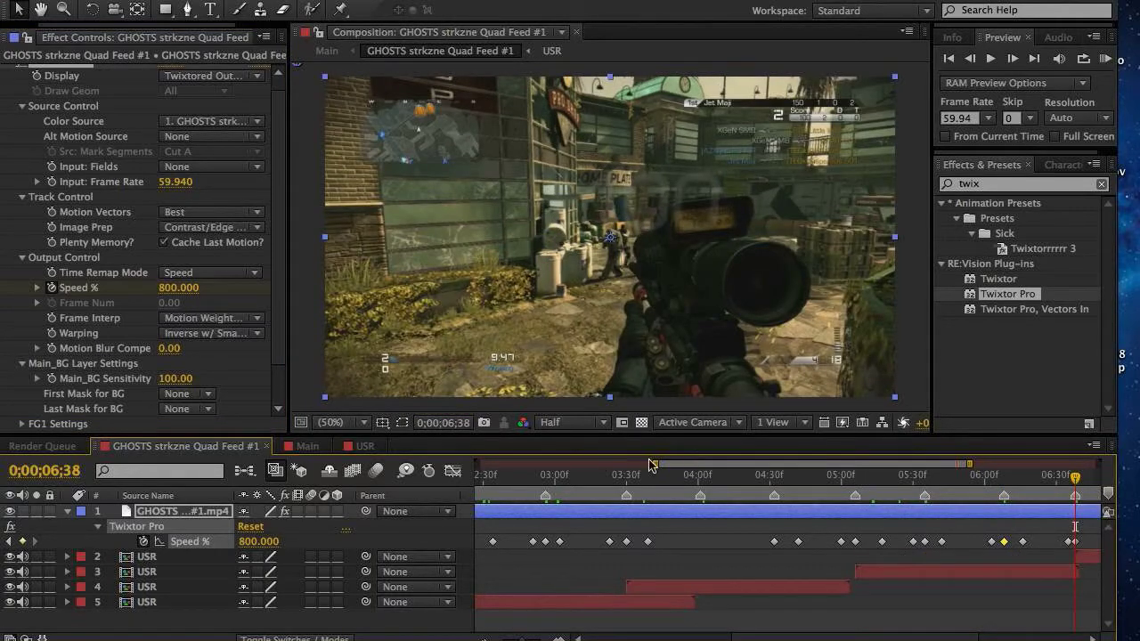
click(258, 543)
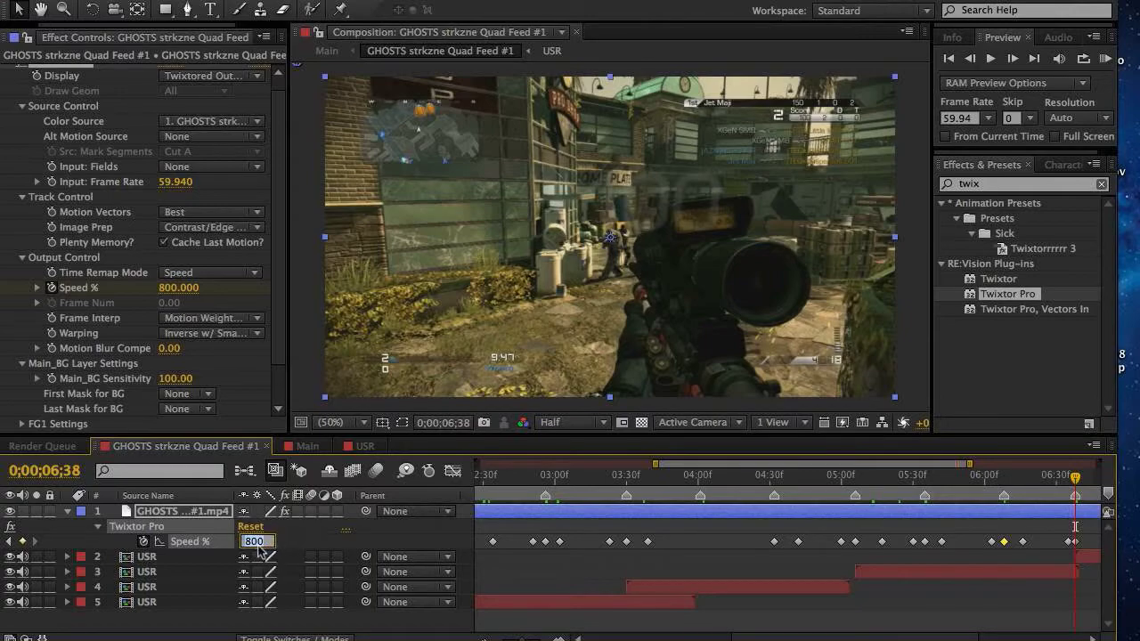
text(500)
key(Return)
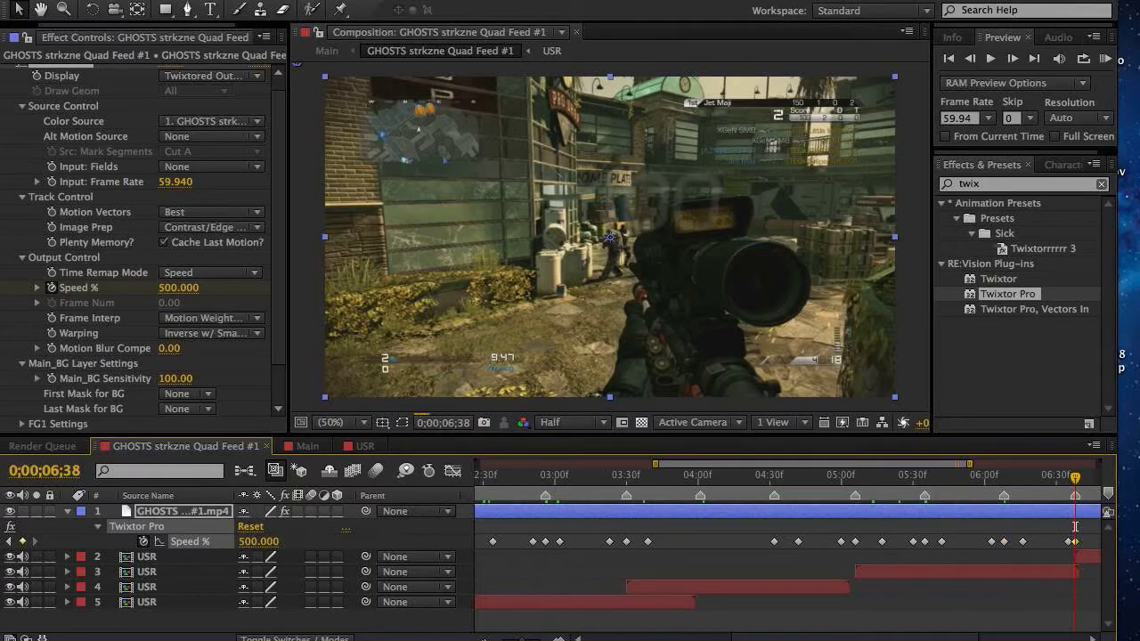
click(258, 542)
text(400)
key(Return)
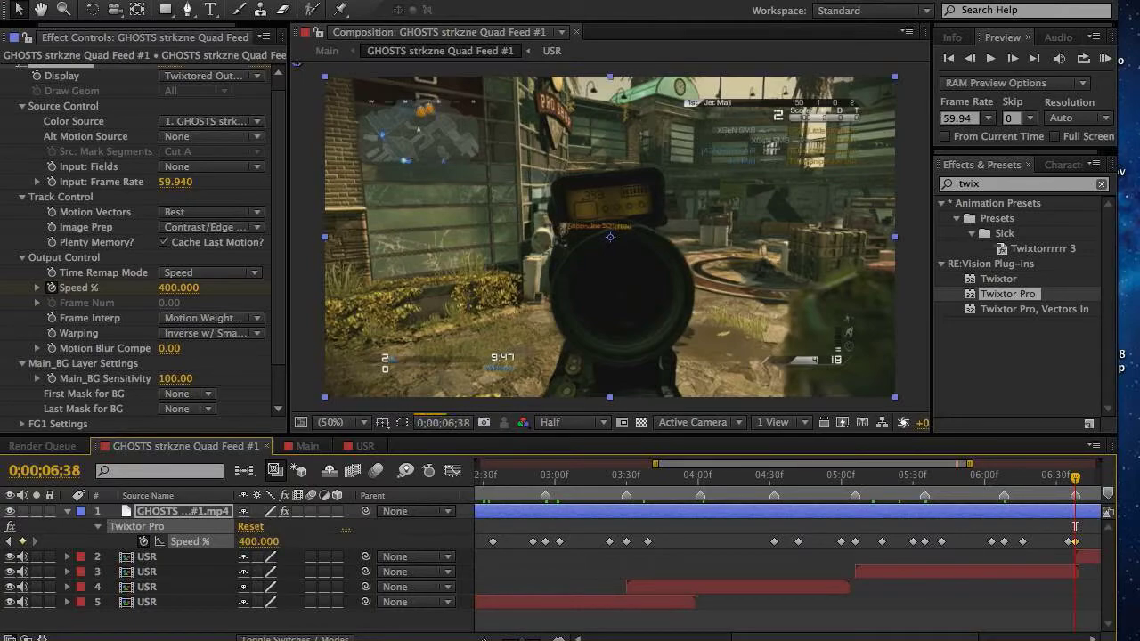
click(265, 543)
text(200)
key(Return)
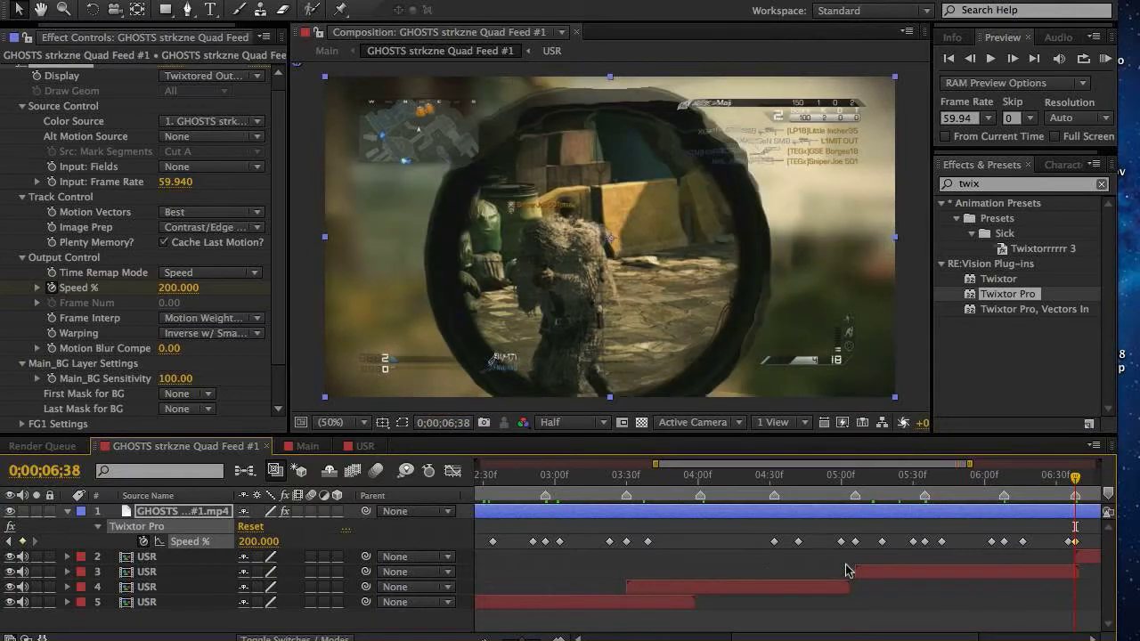
Set the Speed % keyframe on the 0;00;06;08 marker back to 600.
click(1005, 479)
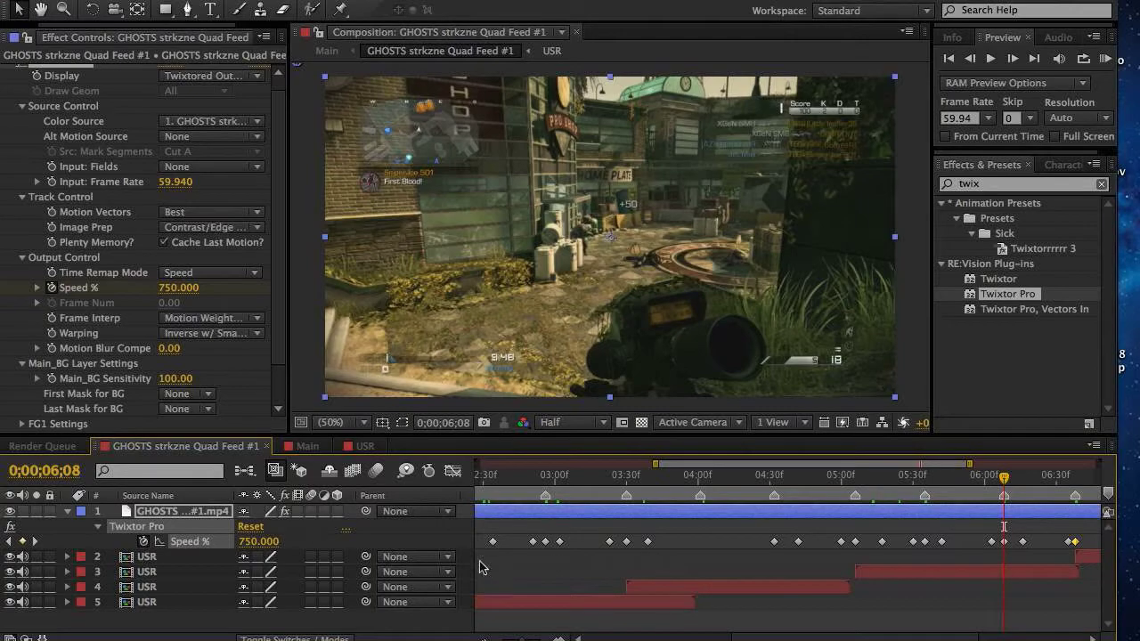
click(259, 541)
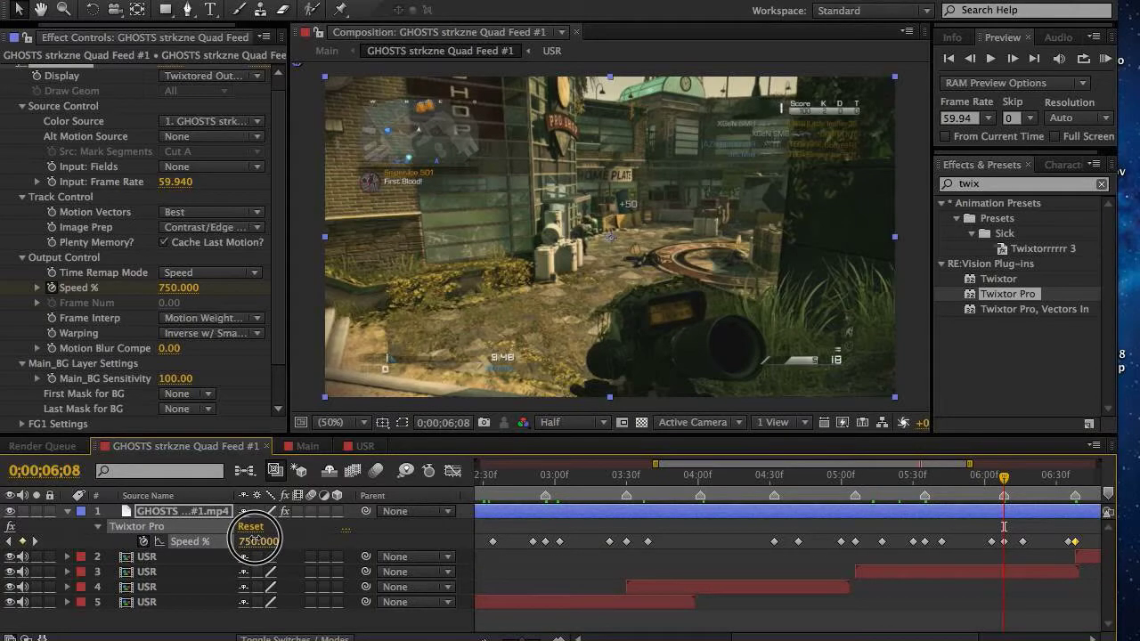
text(600)
key(Return)
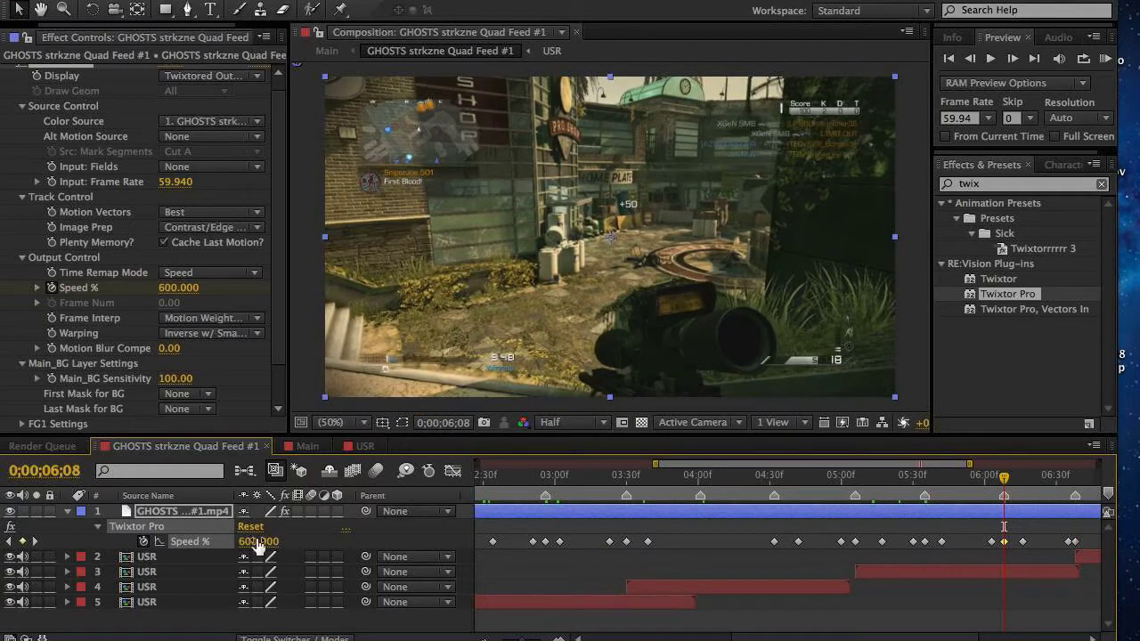
Adjust the Speed % keyframe on the 0;00;06;38 marker, trying 300 and 450 and settling on 490.
click(1075, 477)
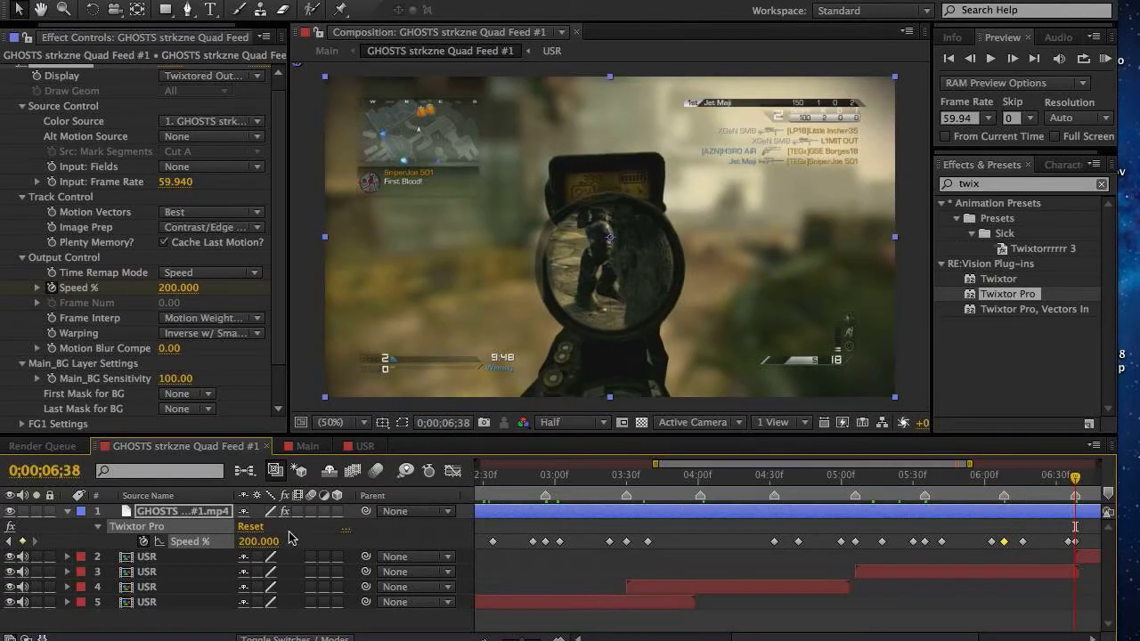
click(260, 541)
text(300)
key(Return)
click(259, 541)
text(450)
key(Return)
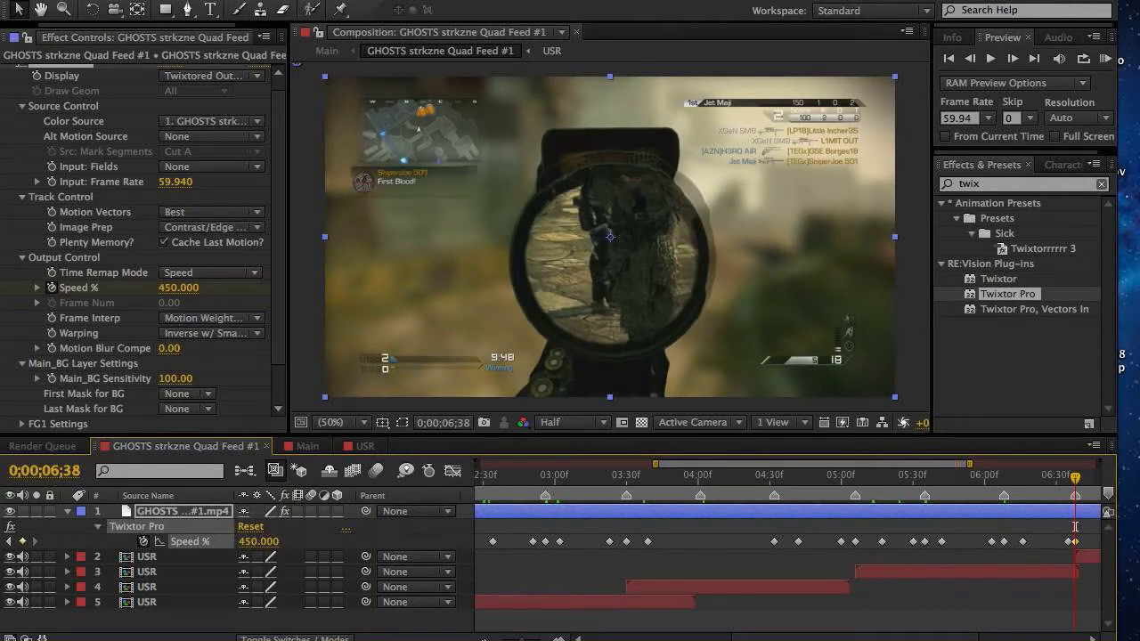
click(259, 541)
text(490)
key(Return)
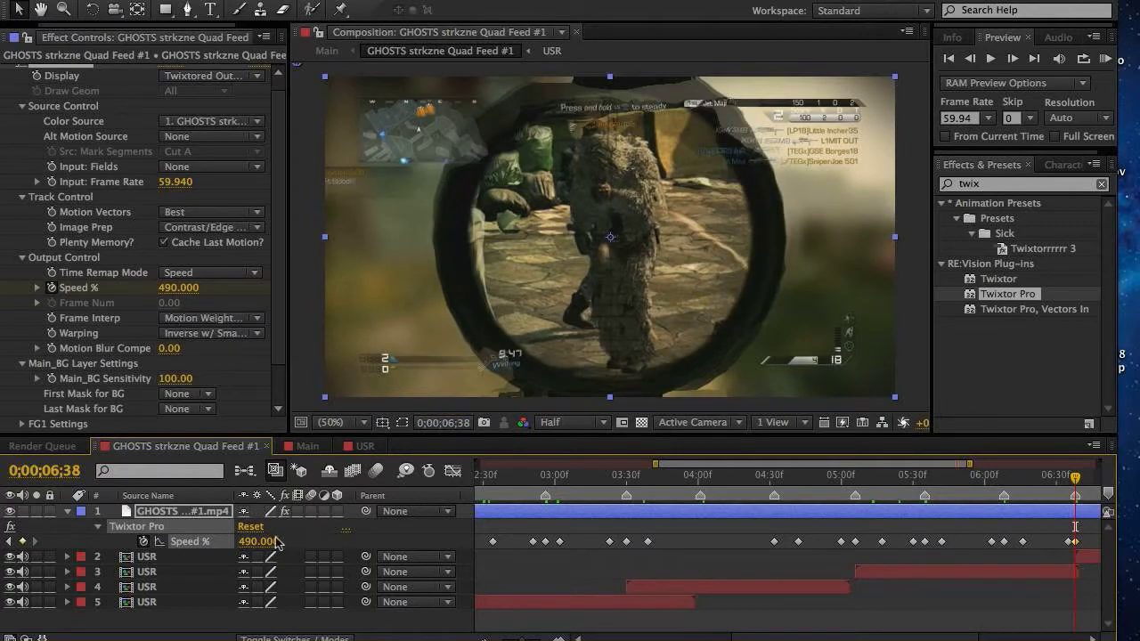
Add a Speed % keyframe of 5 at 0;00;06;51, shortly after the last marker.
scroll(692, 531, right, 5)
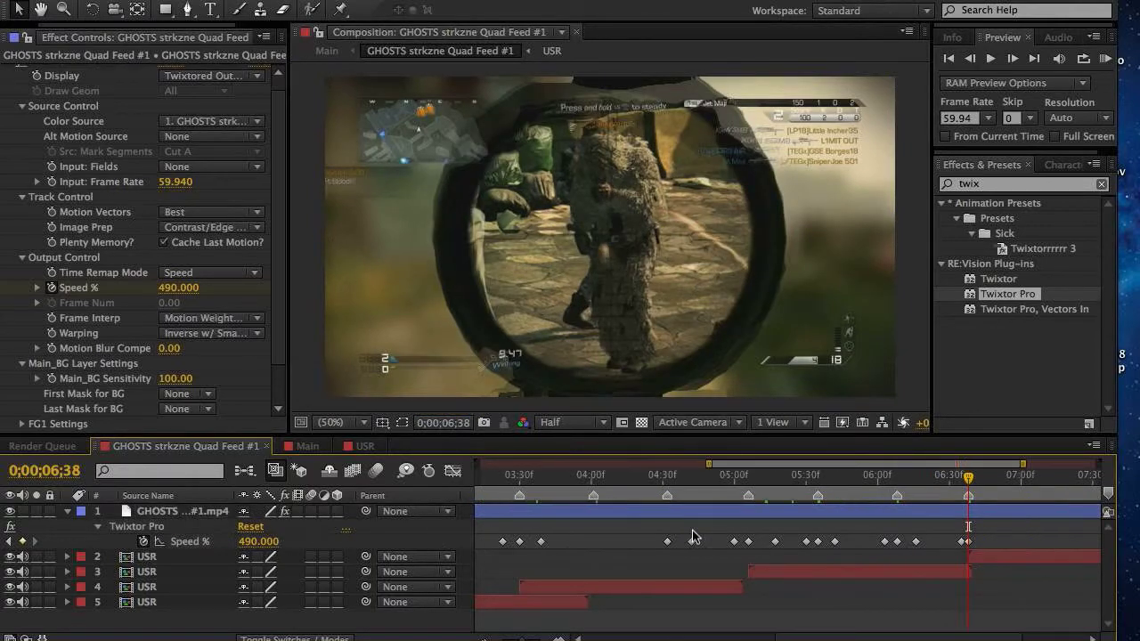
click(848, 479)
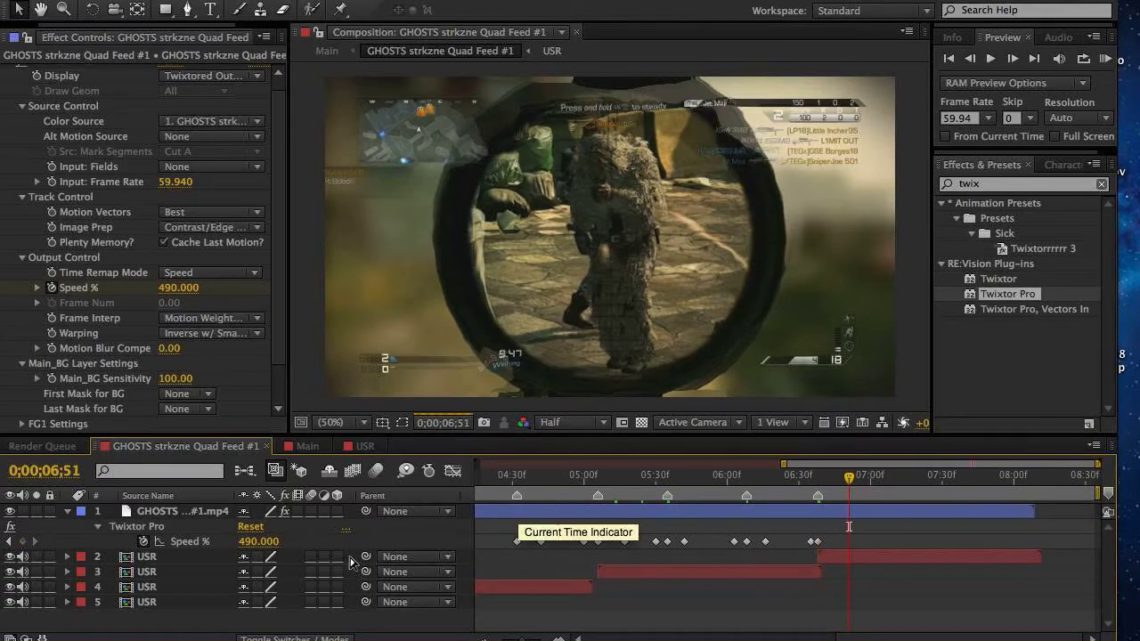
click(258, 541)
text(5)
key(Return)
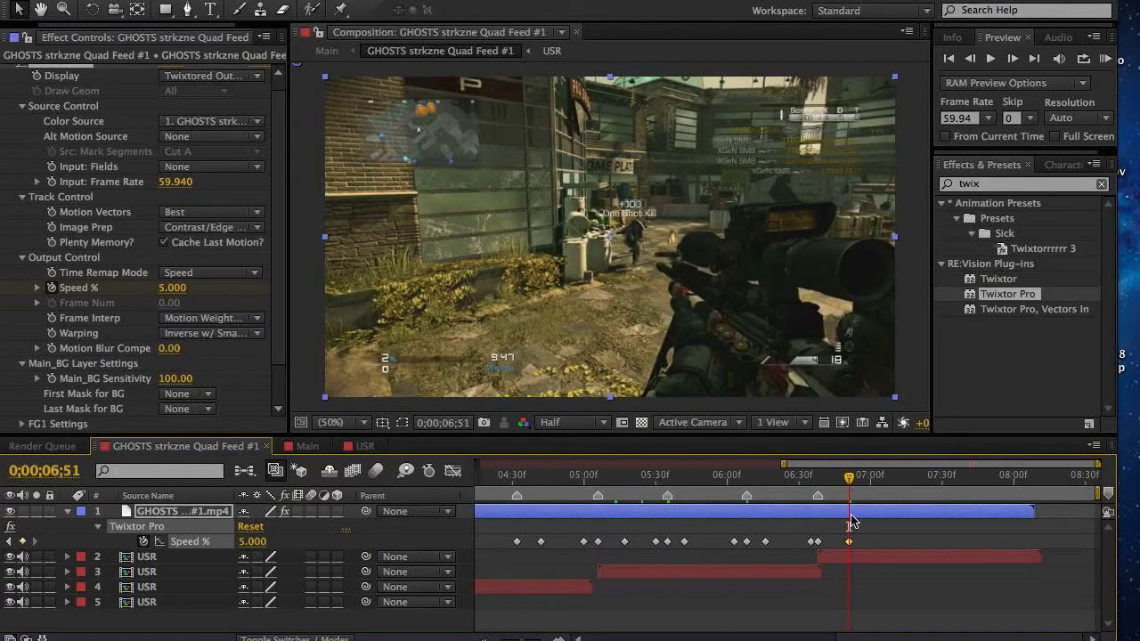
Add a Speed % keyframe of 10 at 0;00;08;08, at the end of the gameplay clip.
drag(860, 487, 1004, 495)
key(o)
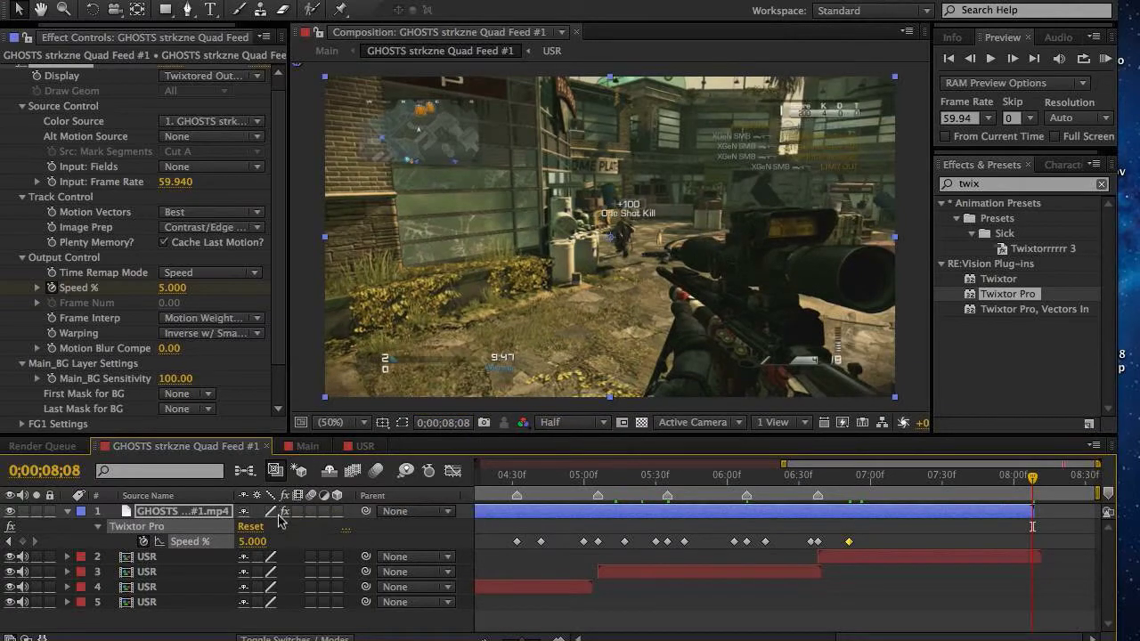
click(255, 541)
text(10)
key(Return)
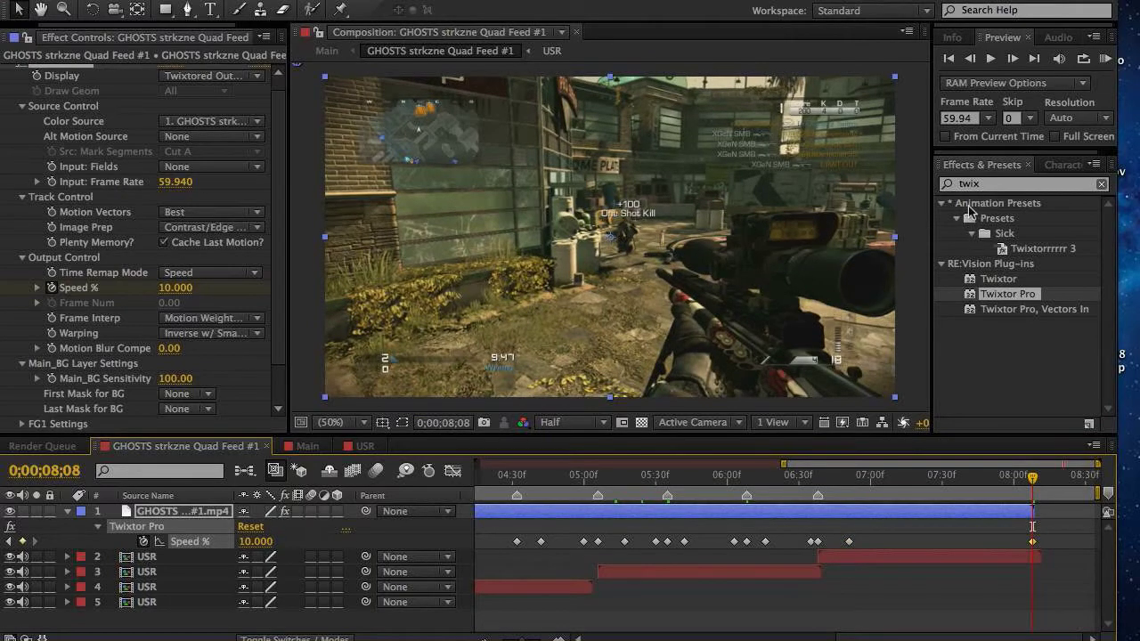
Search the effects for "rsm" and apply the RSMB animation preset from the Sick folder to the GHOSTS gameplay clip.
double_click(974, 182)
text(rsm)
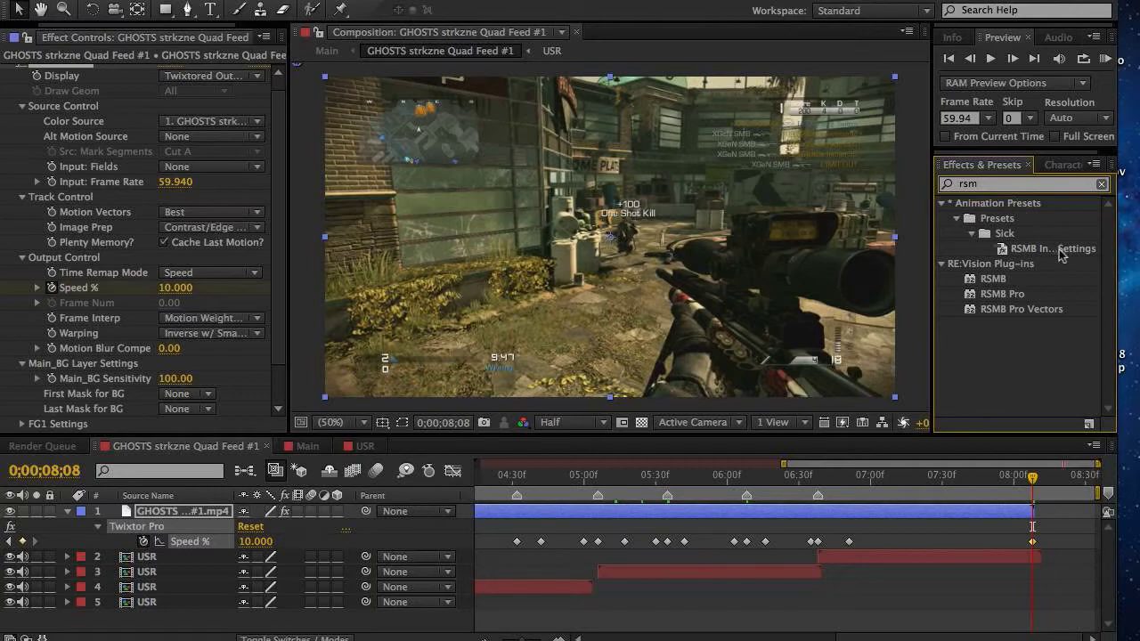
drag(1060, 252, 863, 511)
ctrl+click(862, 509)
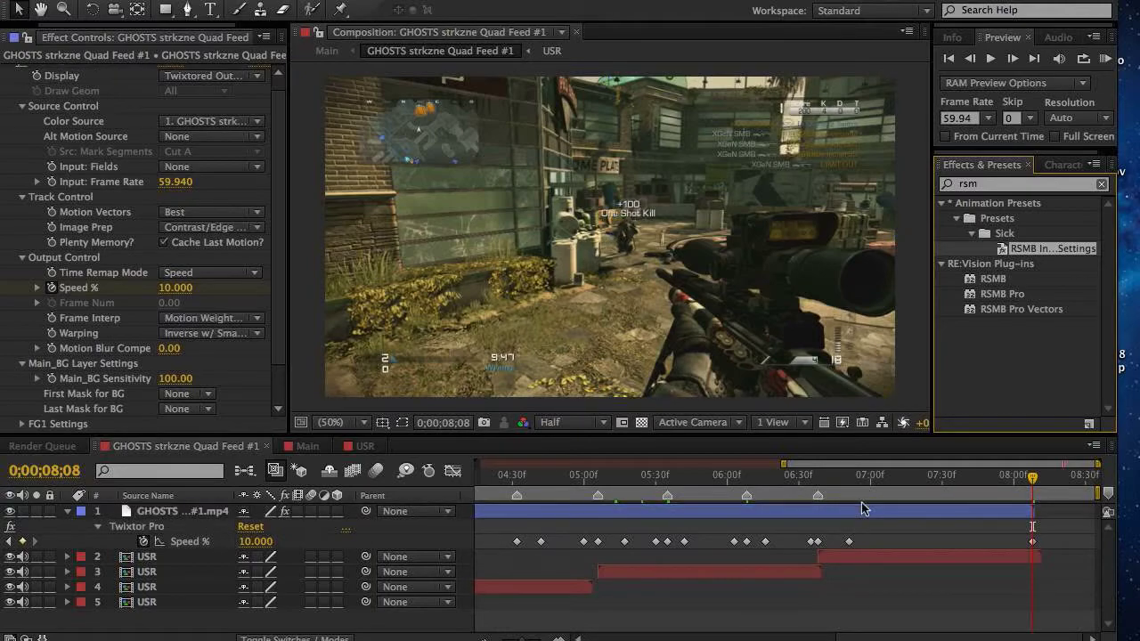
click(862, 511)
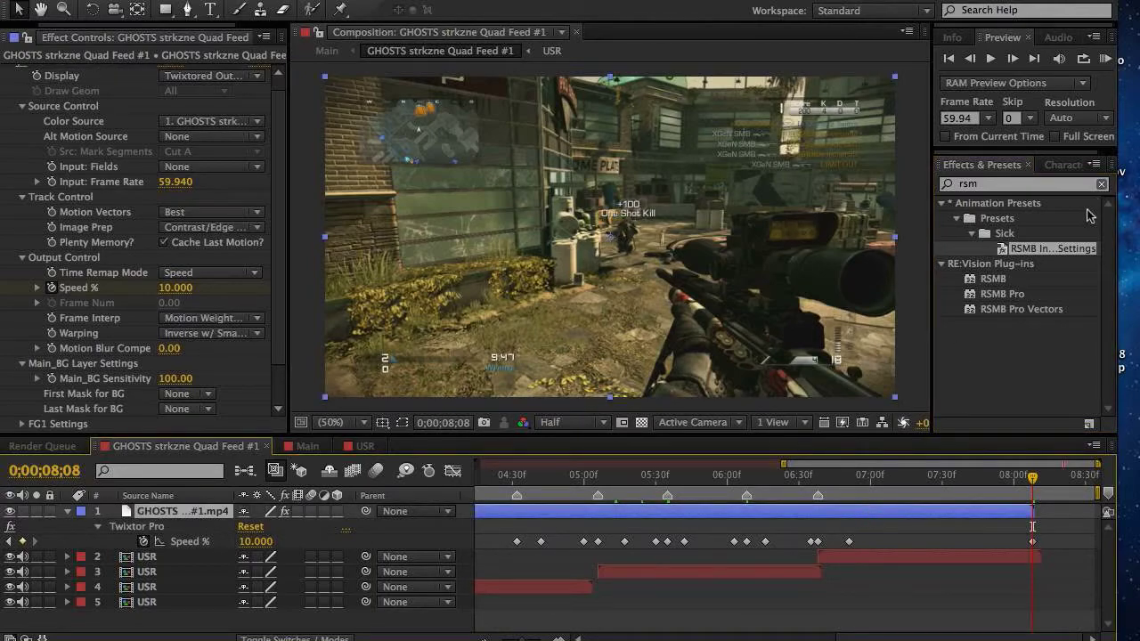
double_click(1022, 249)
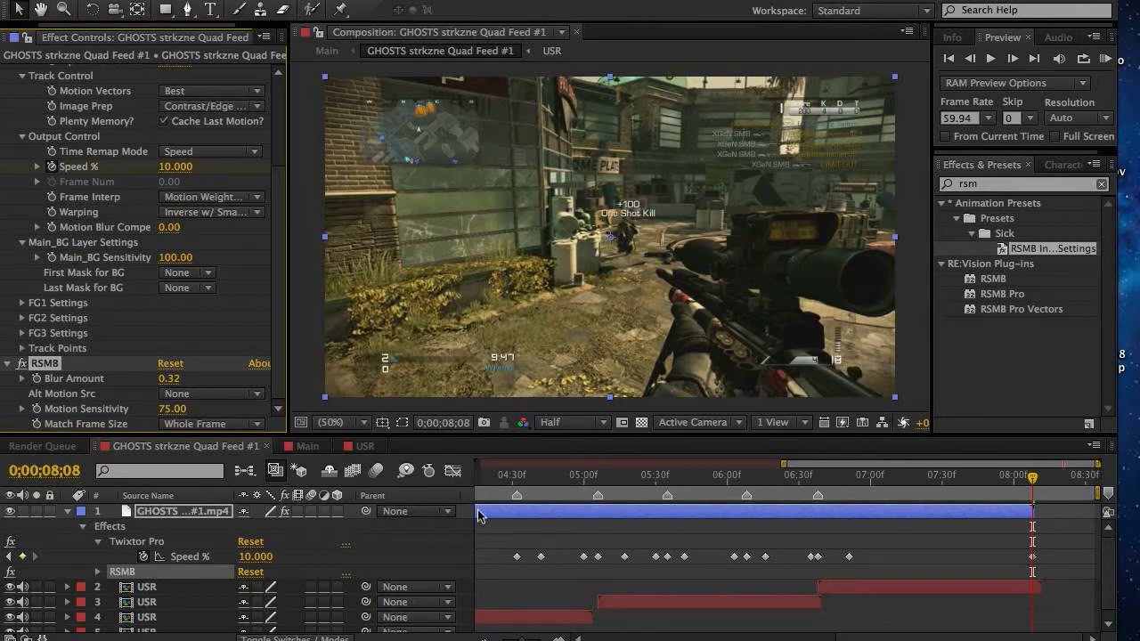
scroll(522, 526, left, 10)
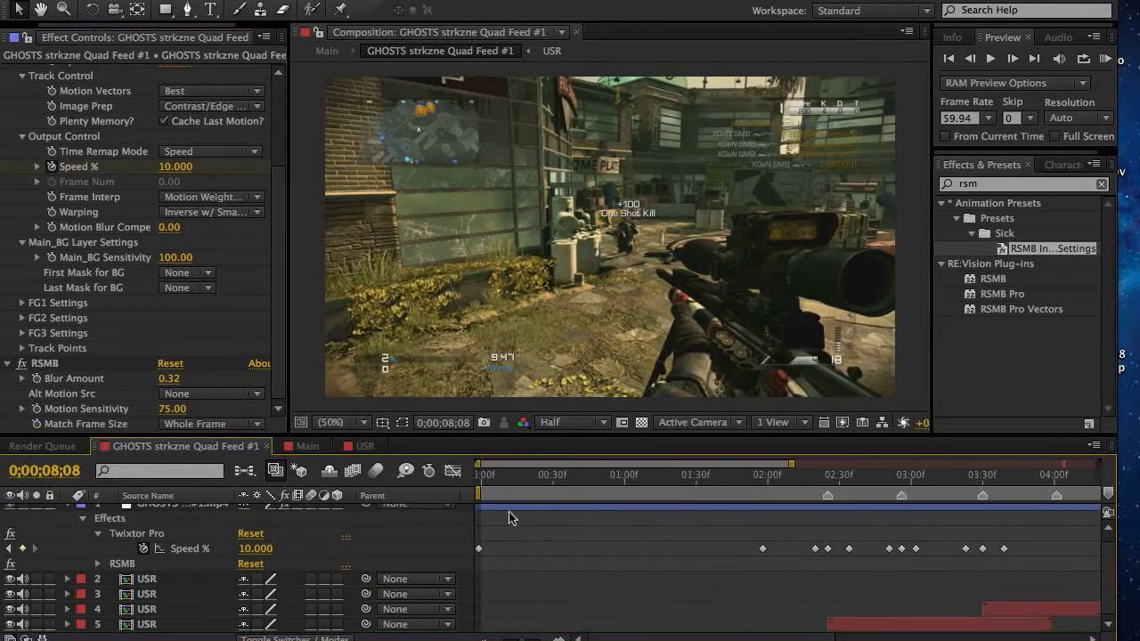
Reveal the Scale property of the GHOSTS gameplay clip at the start of the timeline and set it to 115%.
click(479, 475)
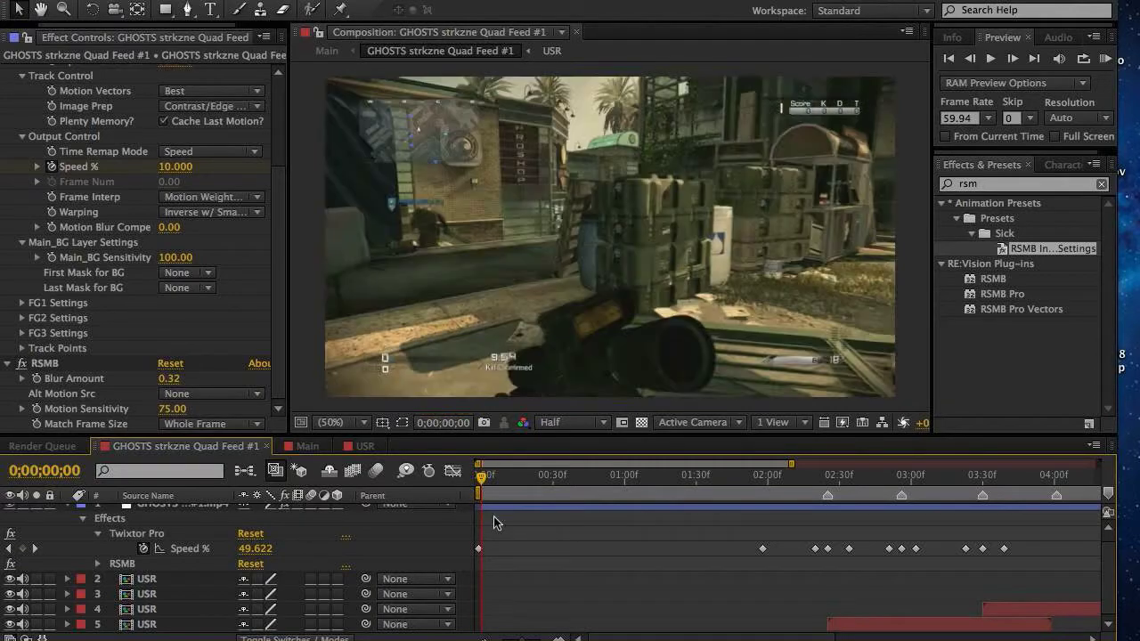
click(496, 521)
key(shift+s)
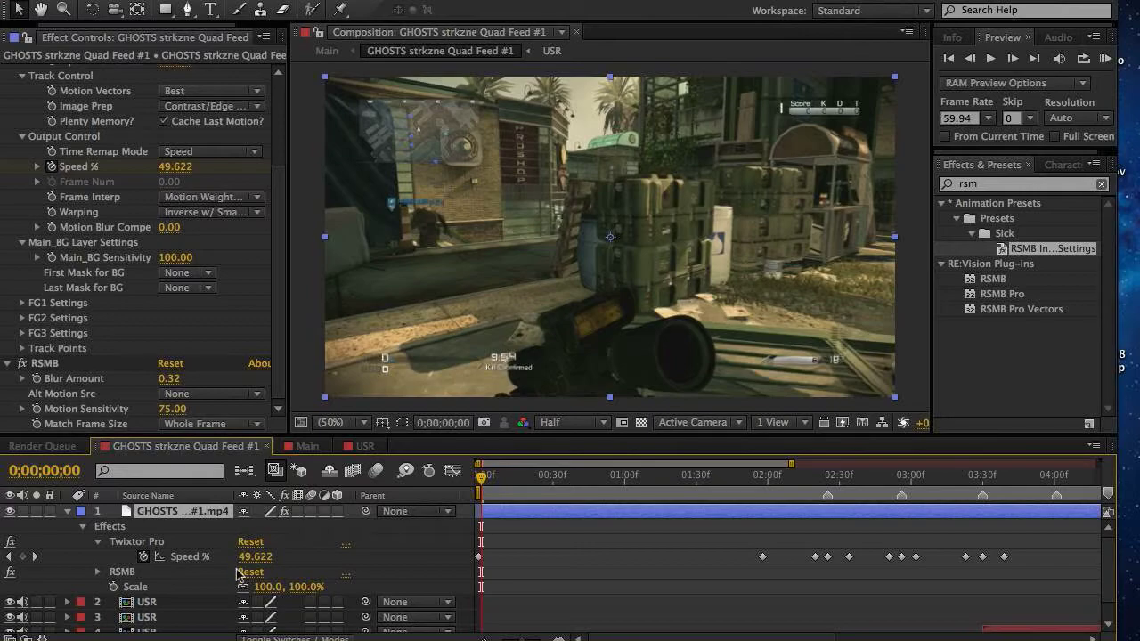
click(266, 587)
text(115)
key(Return)
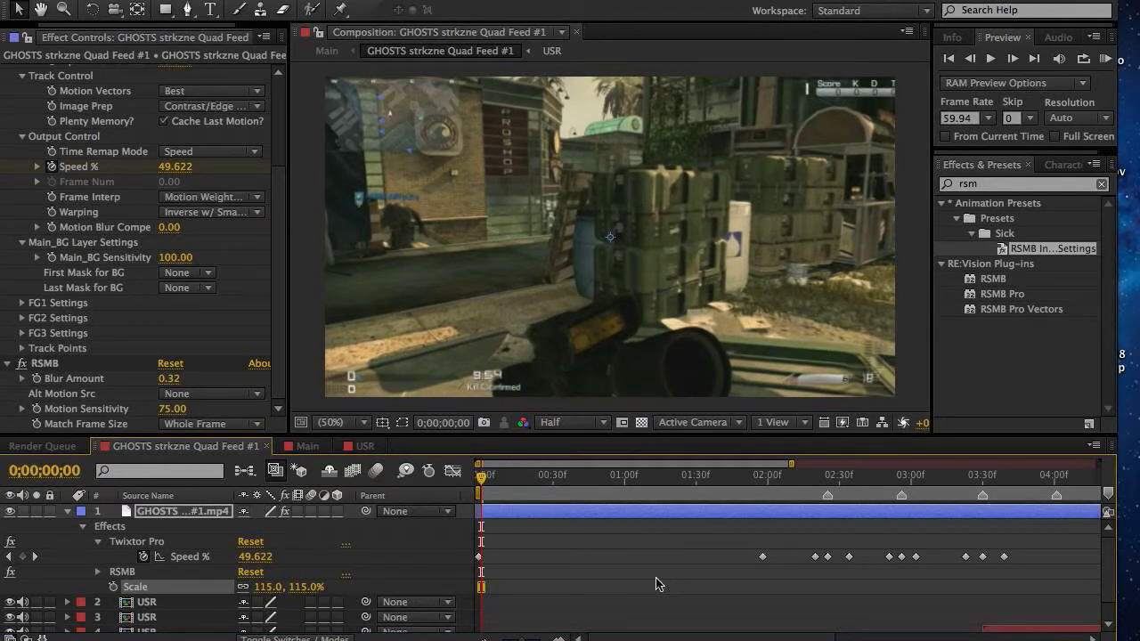
Check the frame at 0;00;01;52 and set the gameplay clip's Scale to 107%.
click(749, 477)
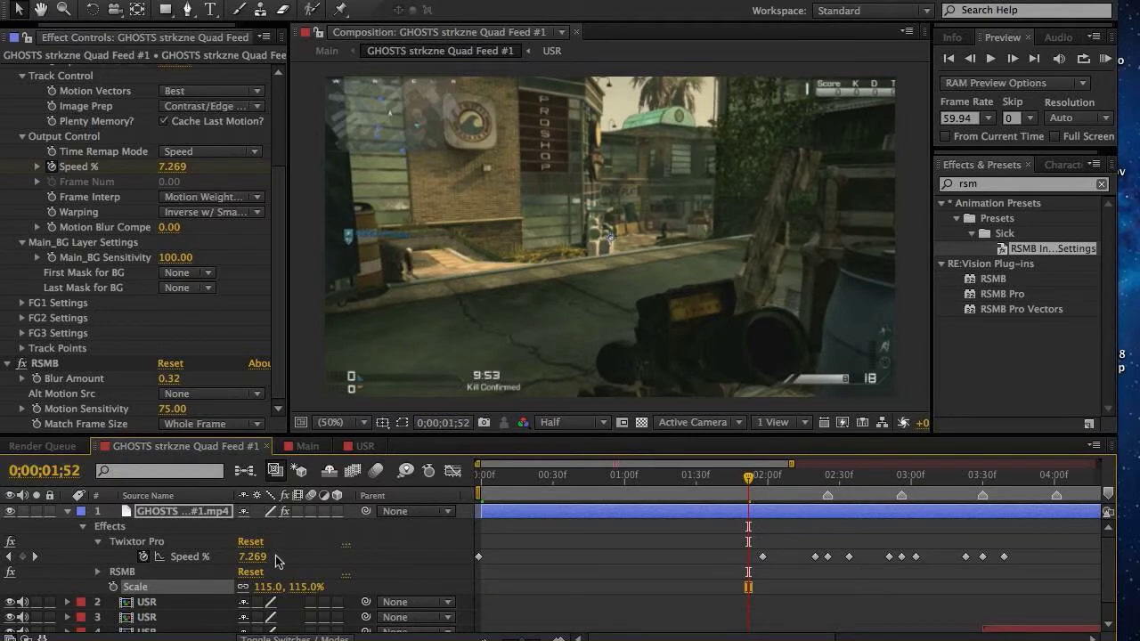
click(267, 587)
text(11)
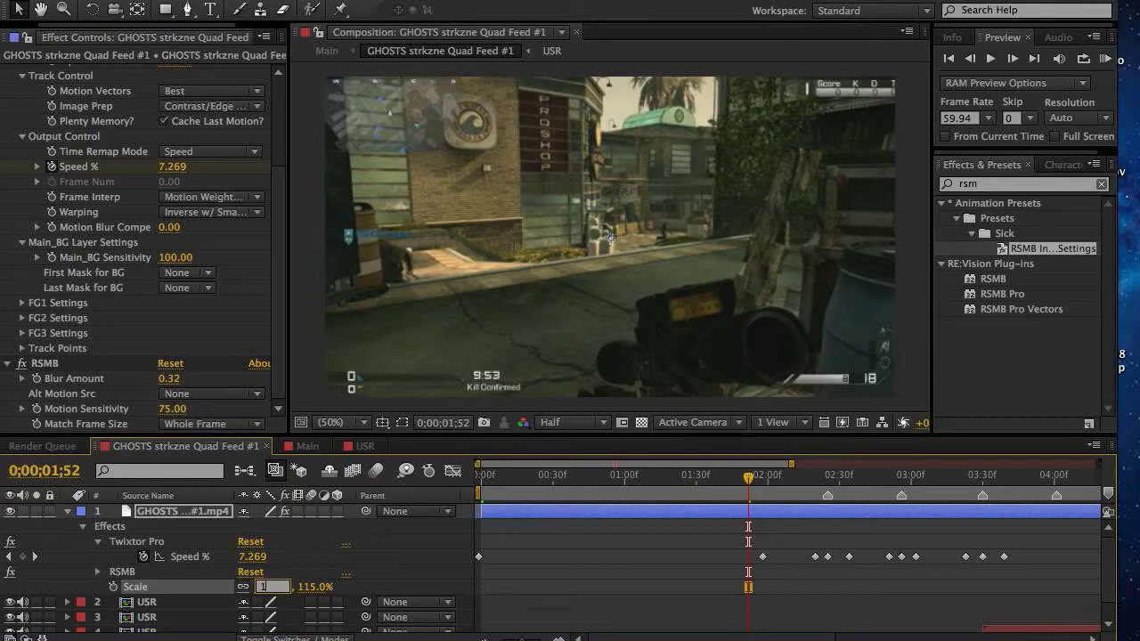
text(07)
key(Return)
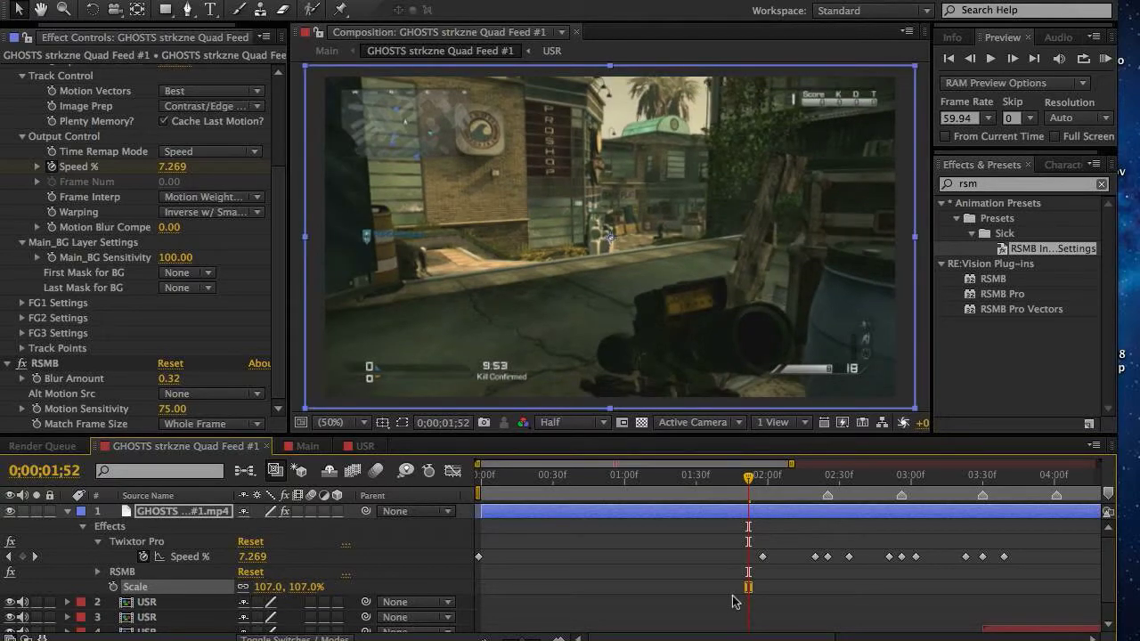
Enable Scale keyframing on the gameplay clip with a 107% keyframe on the first marker at 0;00;02;25.
click(796, 475)
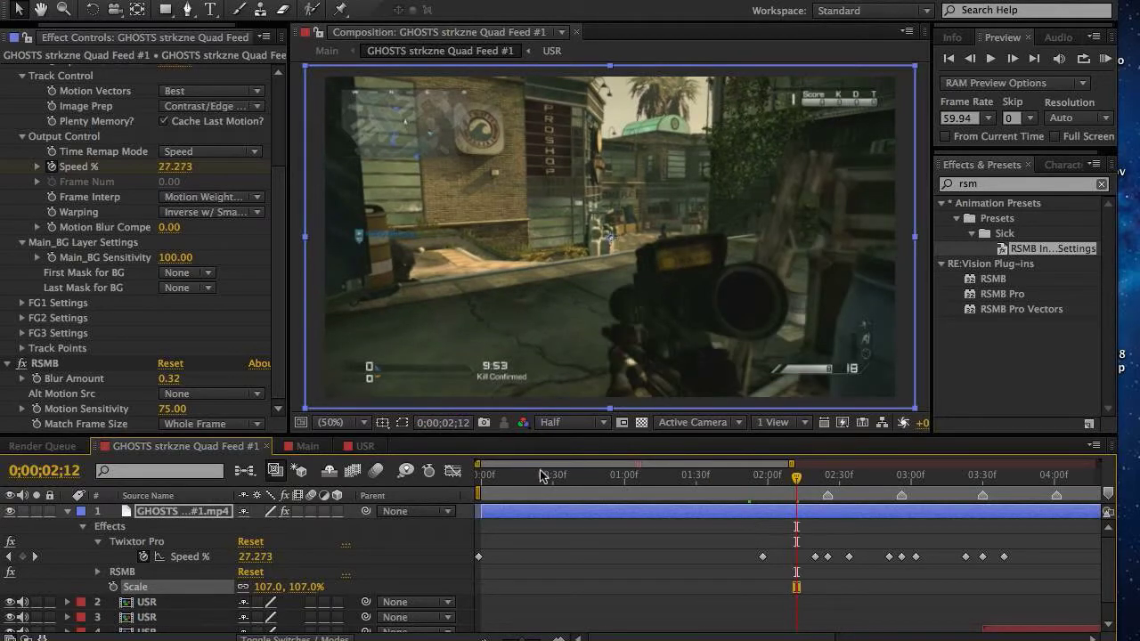
click(480, 478)
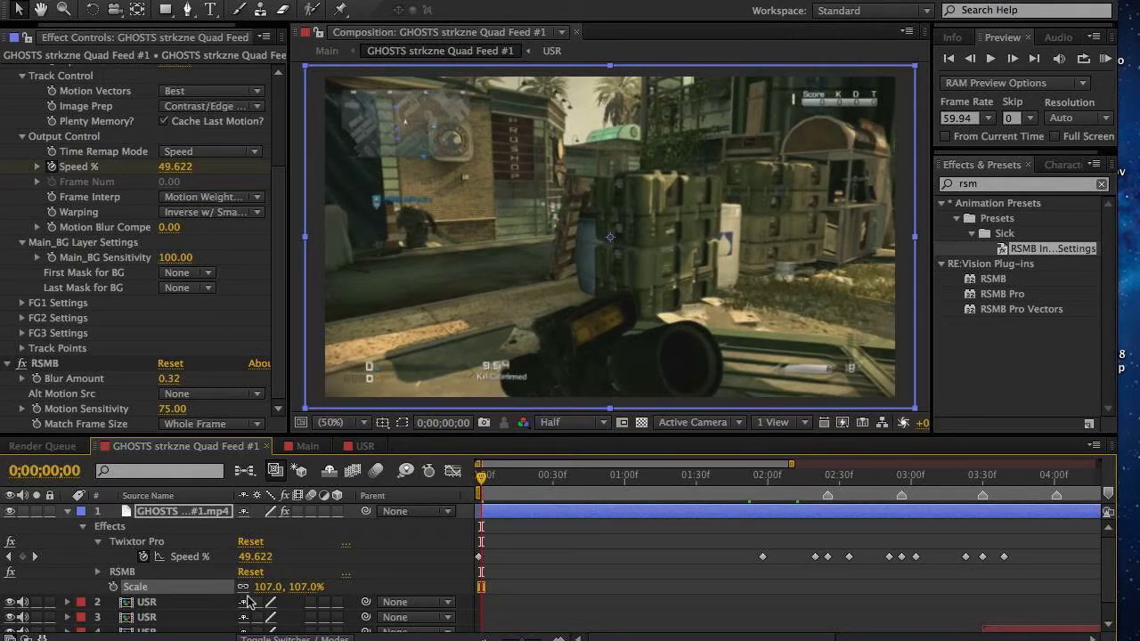
click(826, 481)
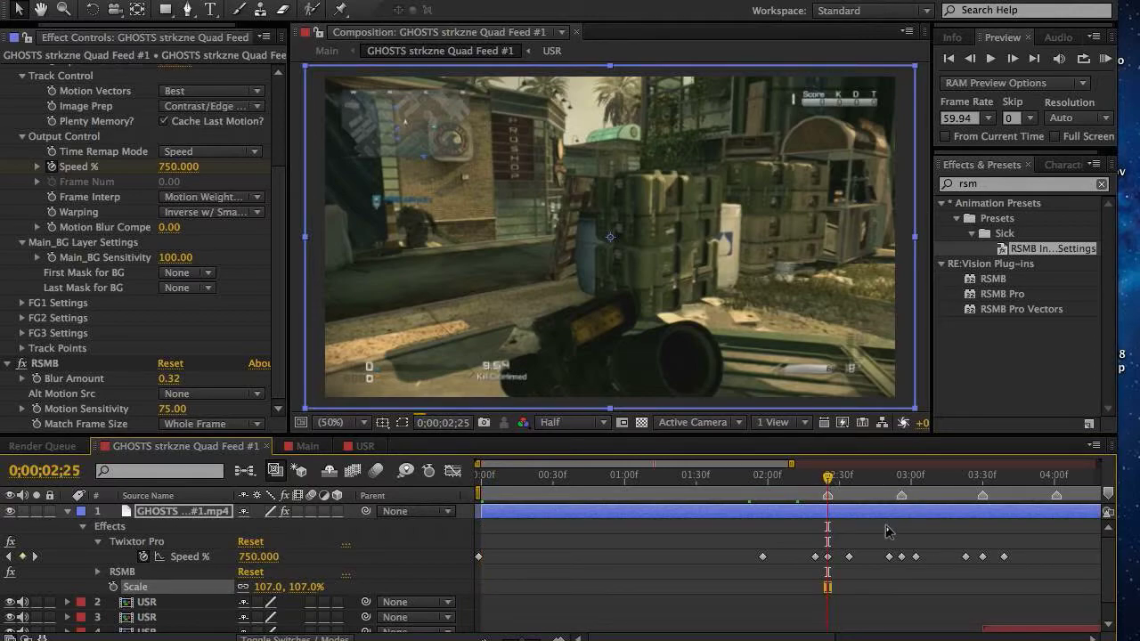
click(264, 587)
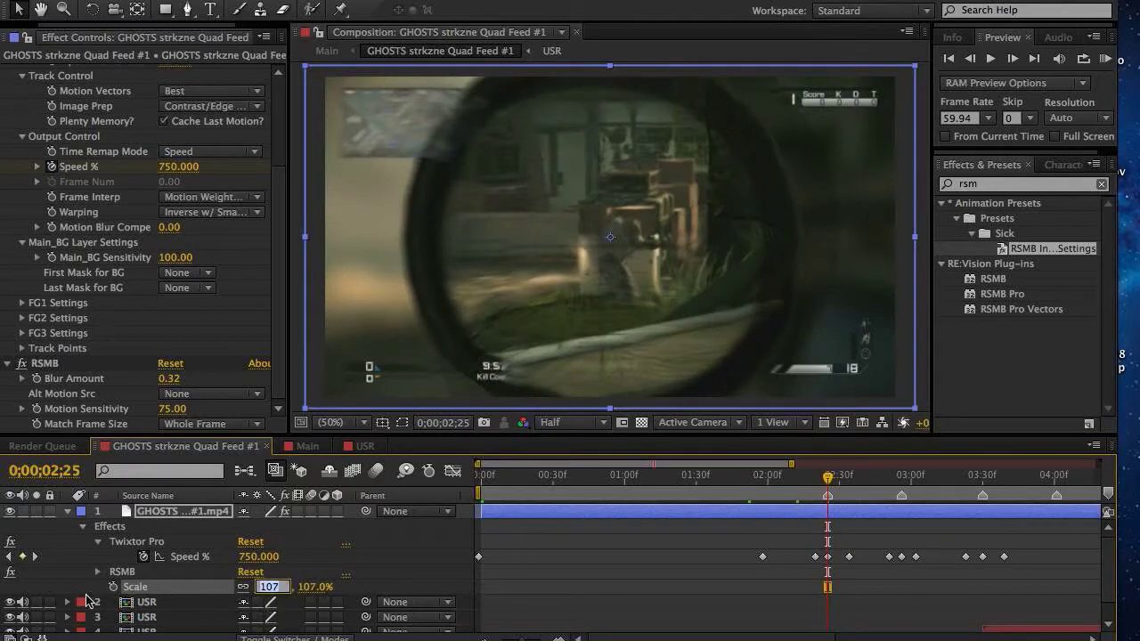
click(114, 588)
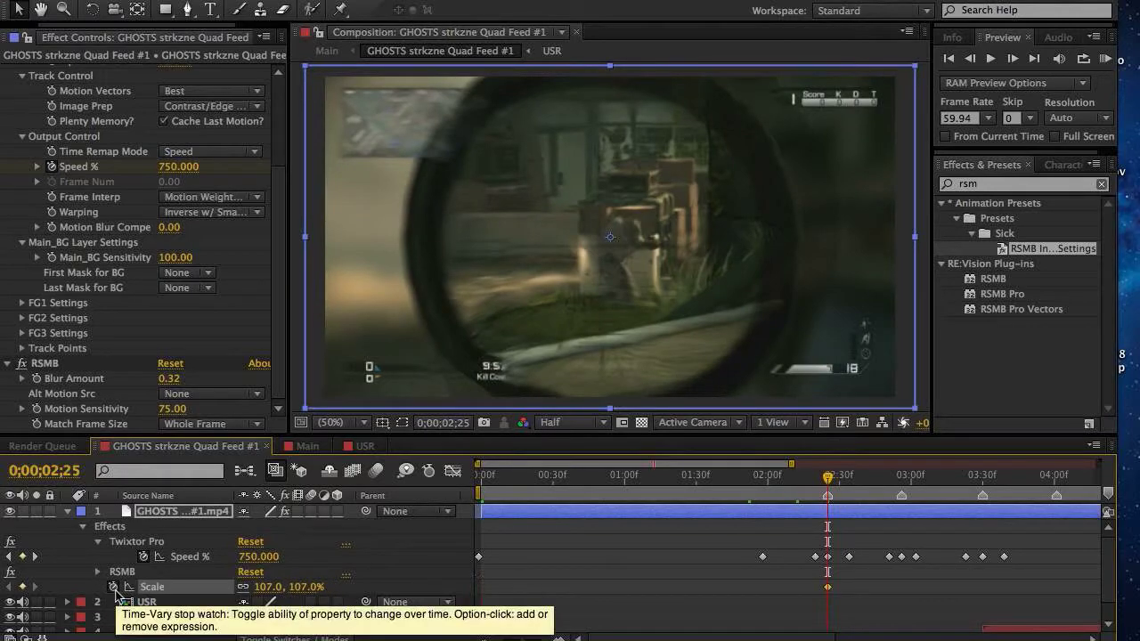
Add a Scale keyframe of 115% at the very start of the gameplay clip.
key(Home)
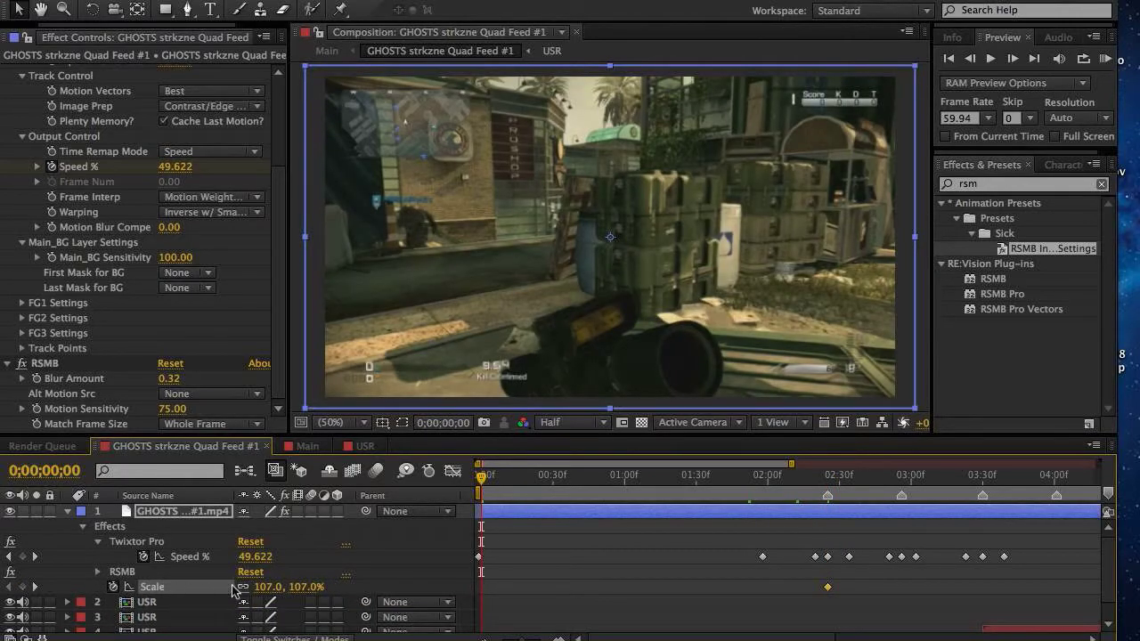
click(267, 587)
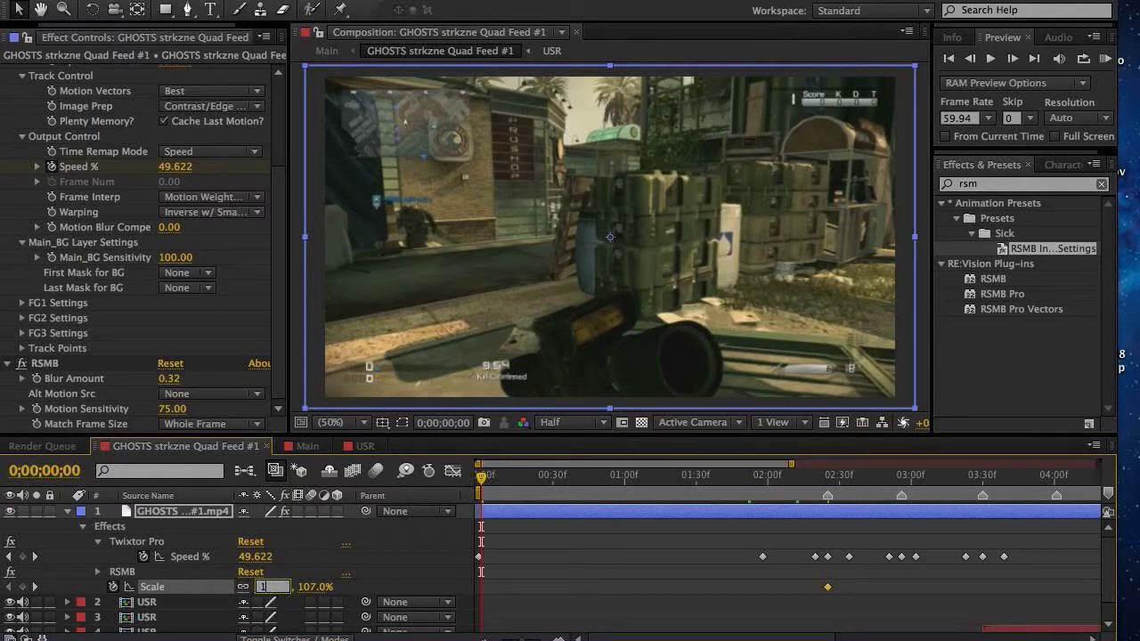
key(Return)
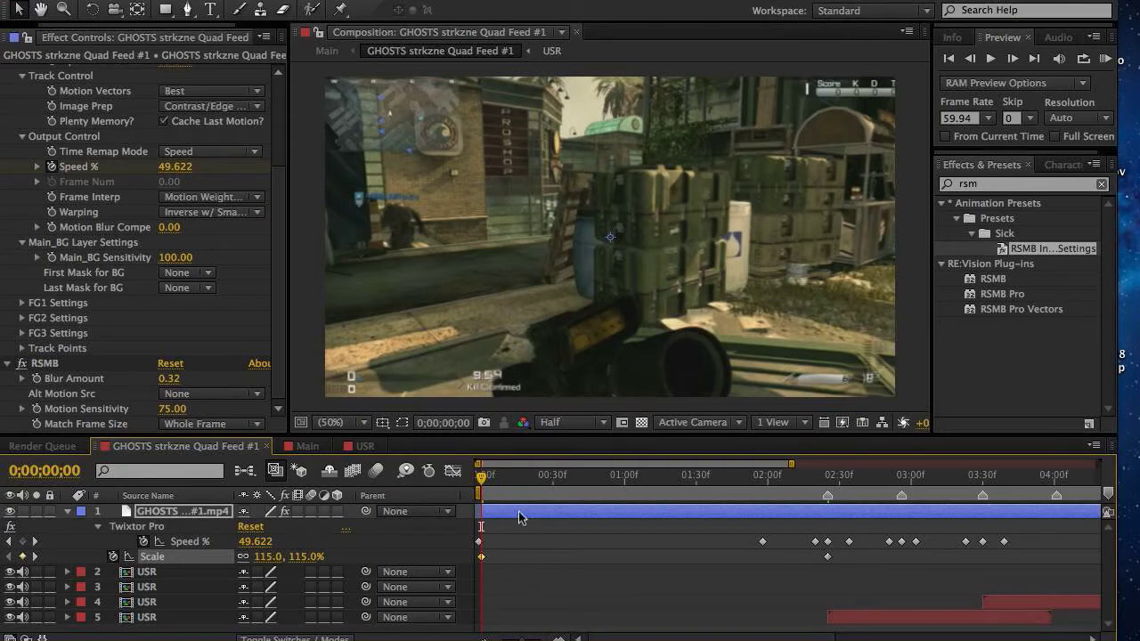
Add a Scale keyframe of 120% at 0;00;02;35, ten frames after the first marker.
drag(501, 494, 708, 514)
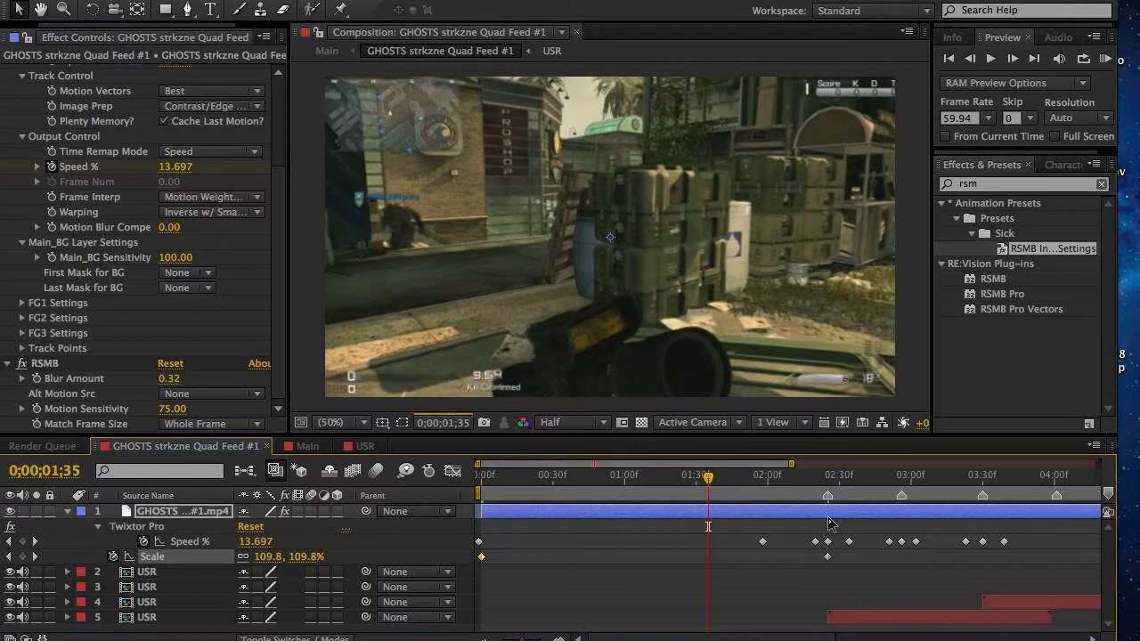
click(827, 487)
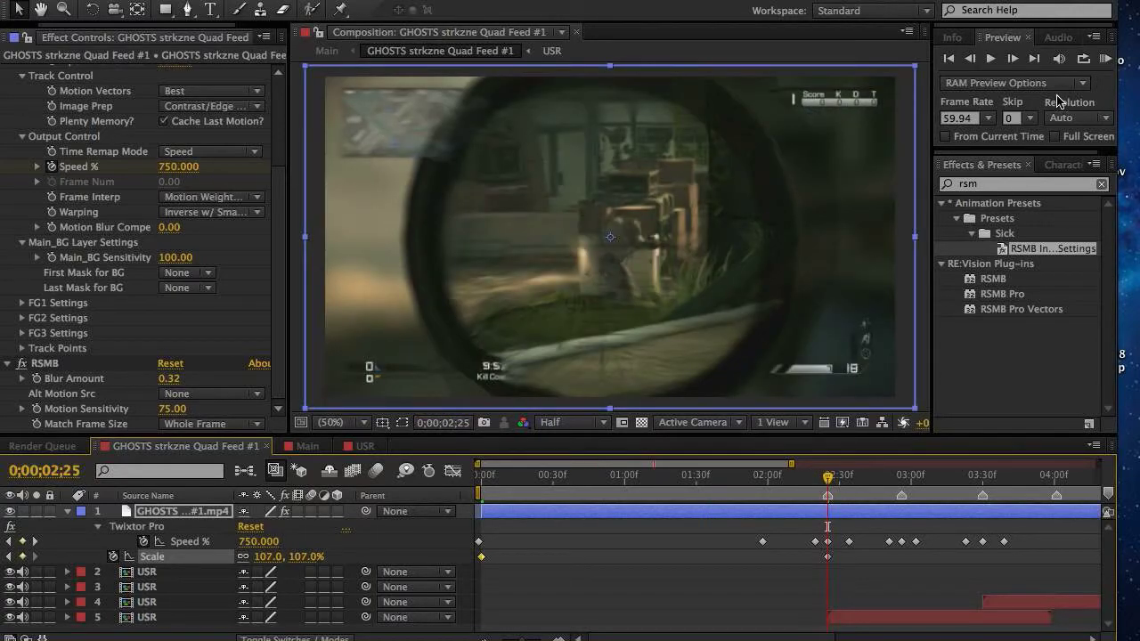
click(1011, 60)
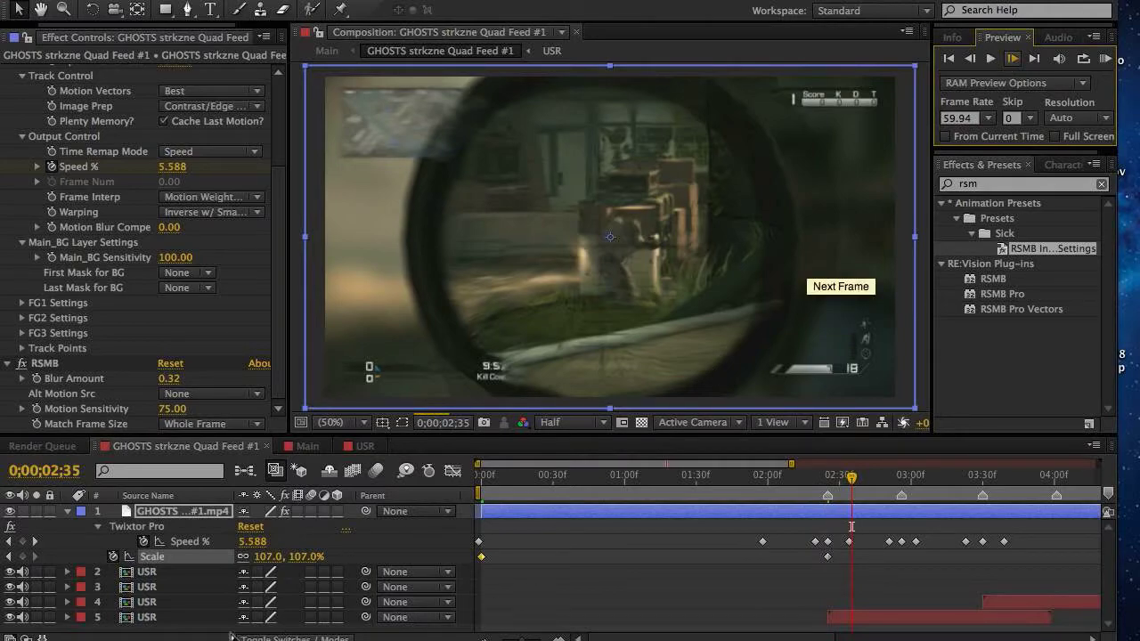
click(267, 556)
text(120)
key(Return)
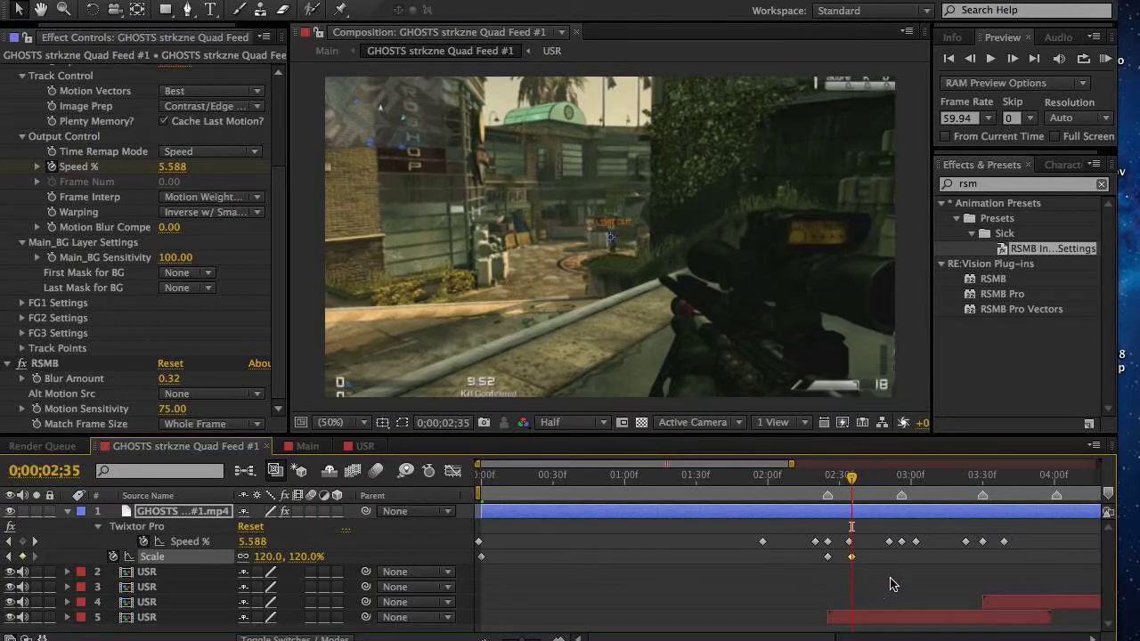
Copy the Scale keyframes at 0;00;02;25 and 0;00;02;35 and paste them starting on the 0;00;02;56 marker.
click(812, 554)
click(852, 556)
click(904, 478)
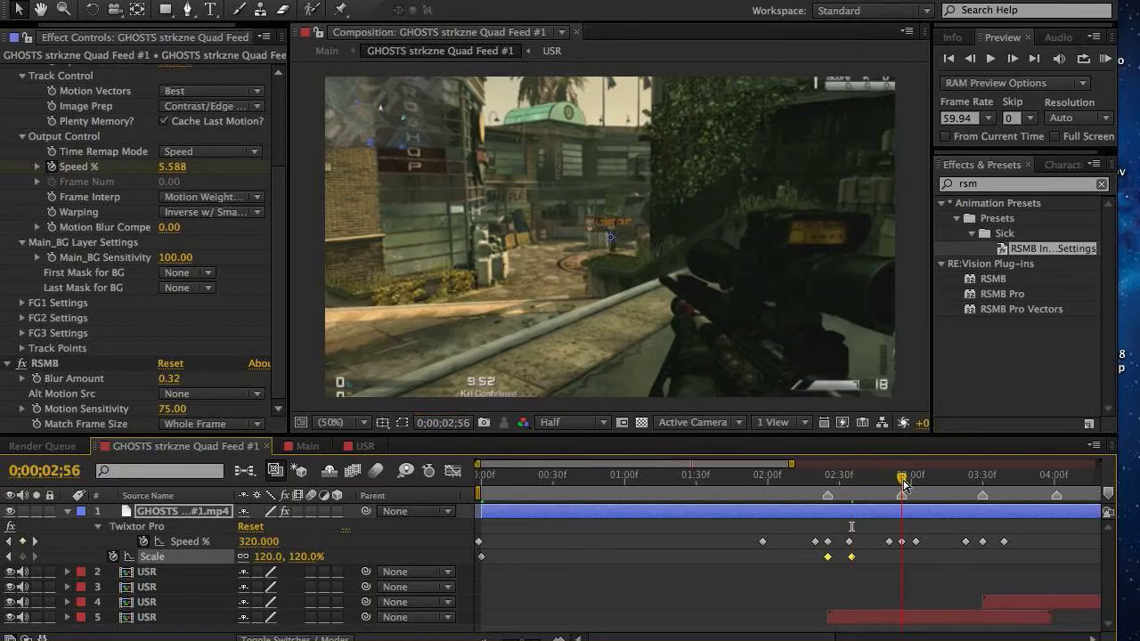
key(ctrl+v)
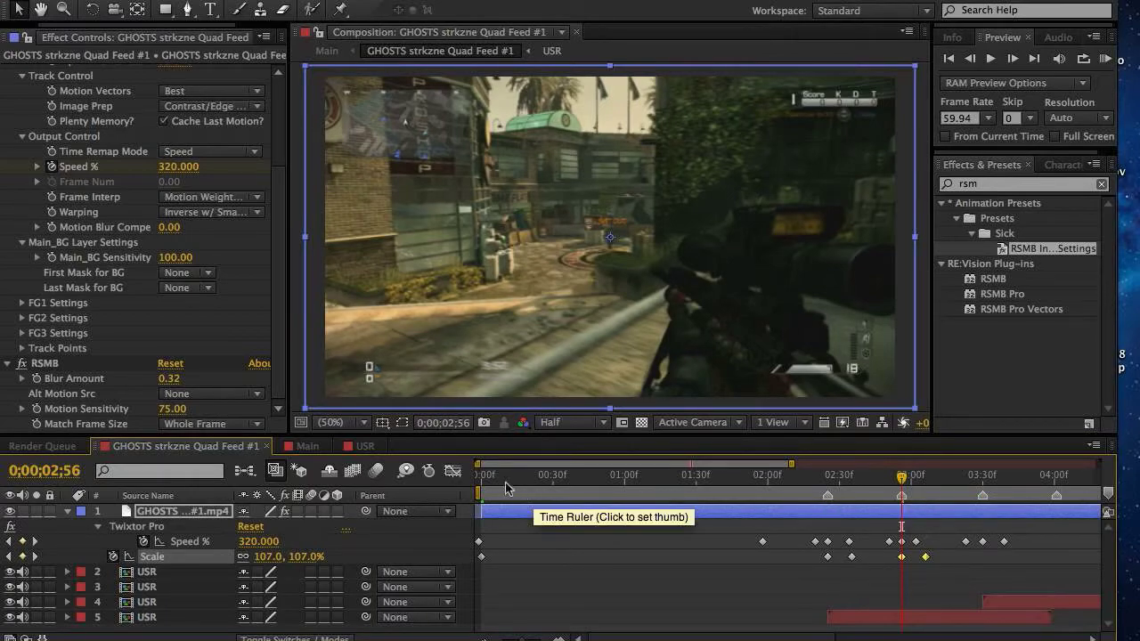
Lower the opening Scale keyframe to 113% and check the zoom on frames leading up to the first marker.
click(482, 477)
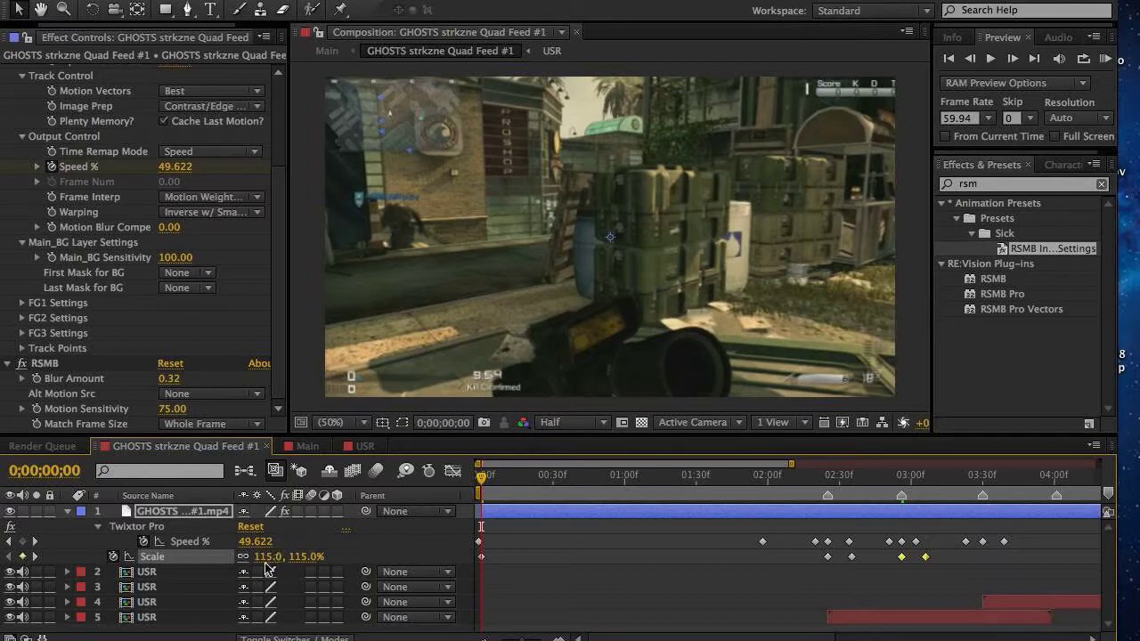
drag(265, 556, 258, 556)
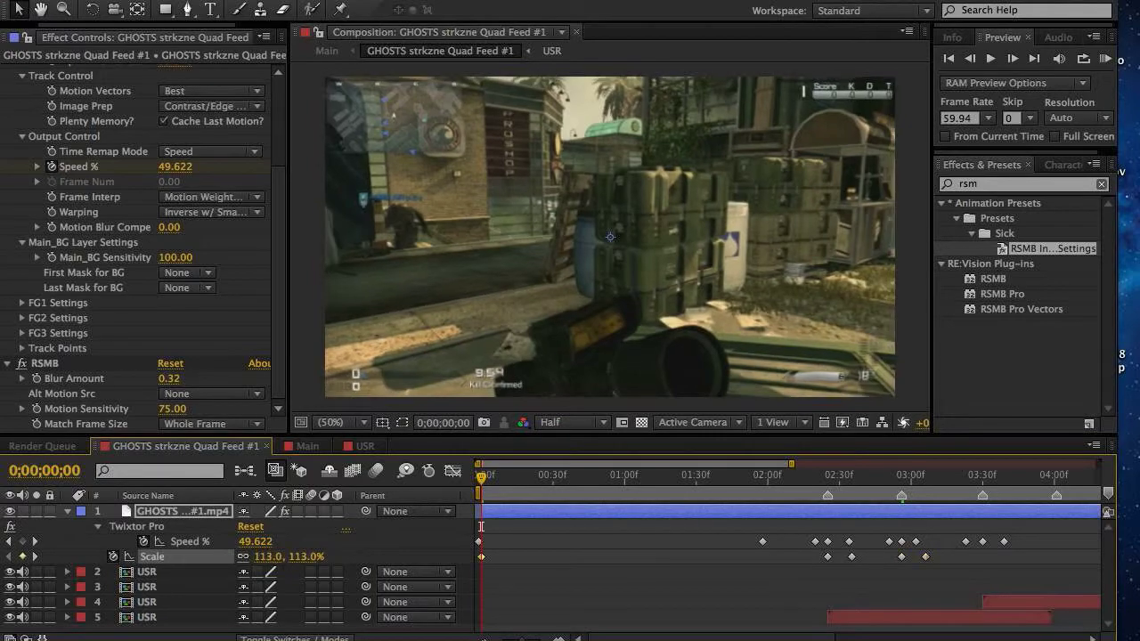
click(596, 477)
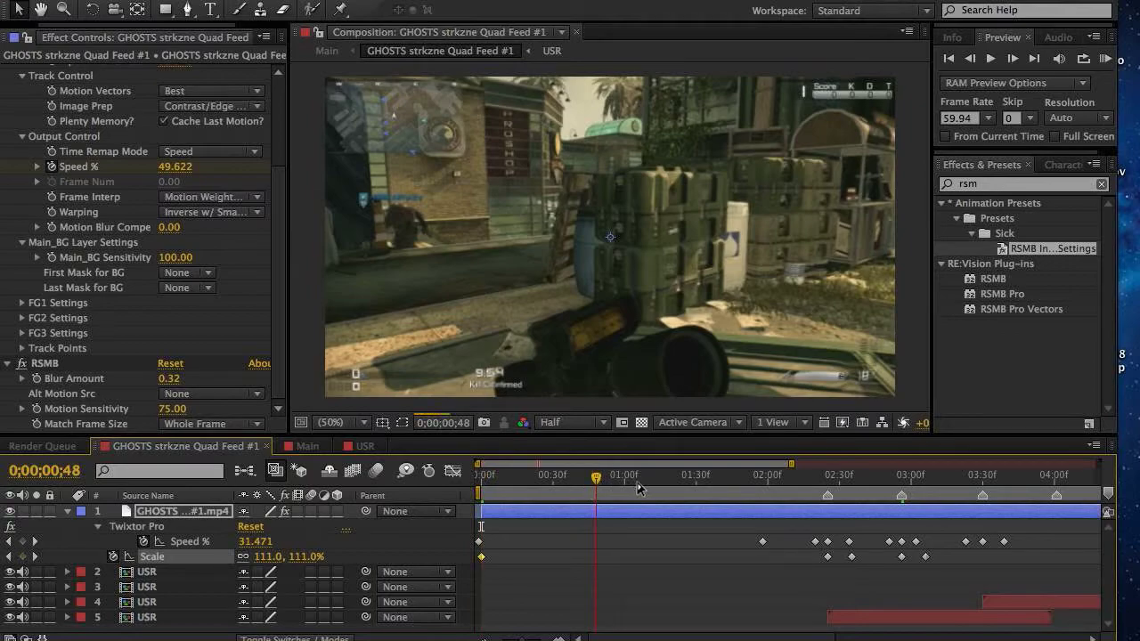
click(639, 482)
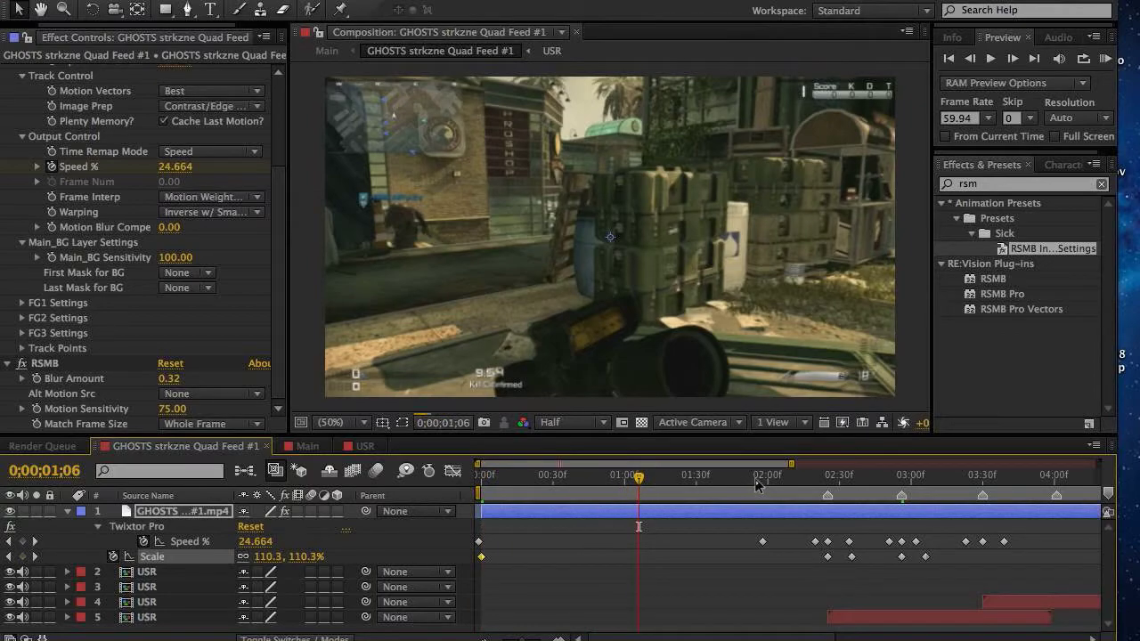
click(800, 481)
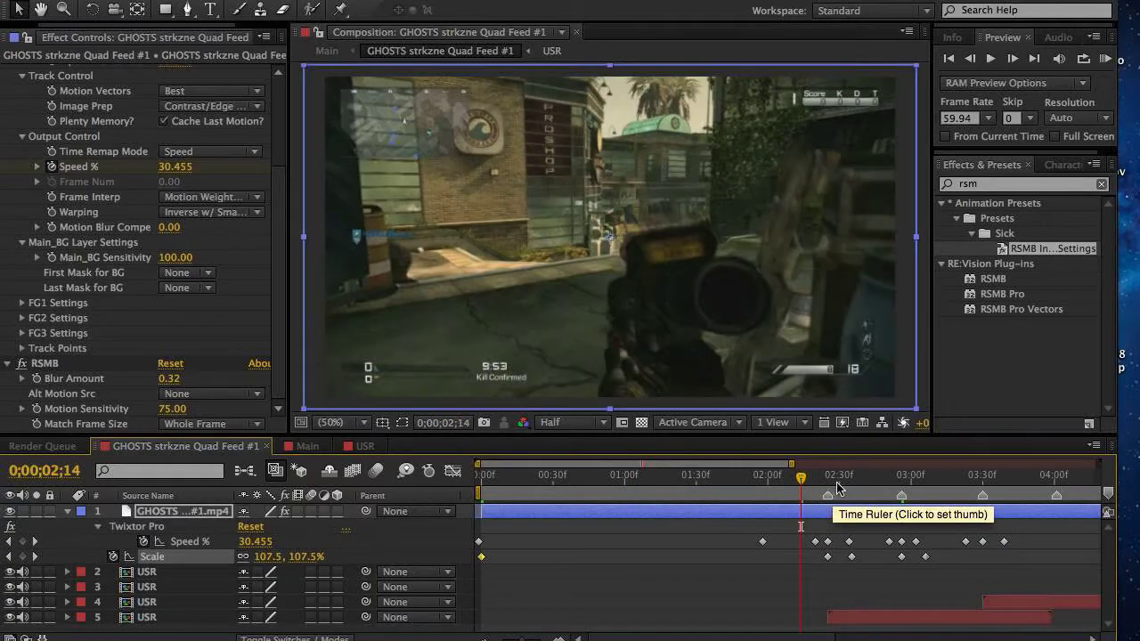
Change the Scale keyframe at 0;00;02;35, just after the first marker, to 115%.
drag(842, 487, 827, 481)
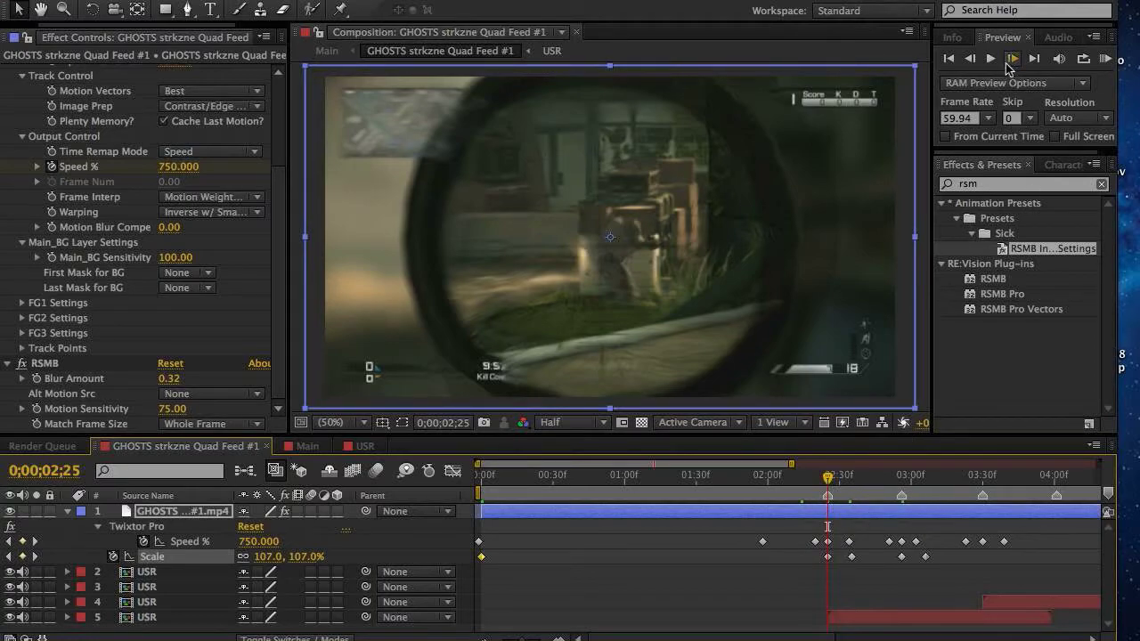
click(1007, 63)
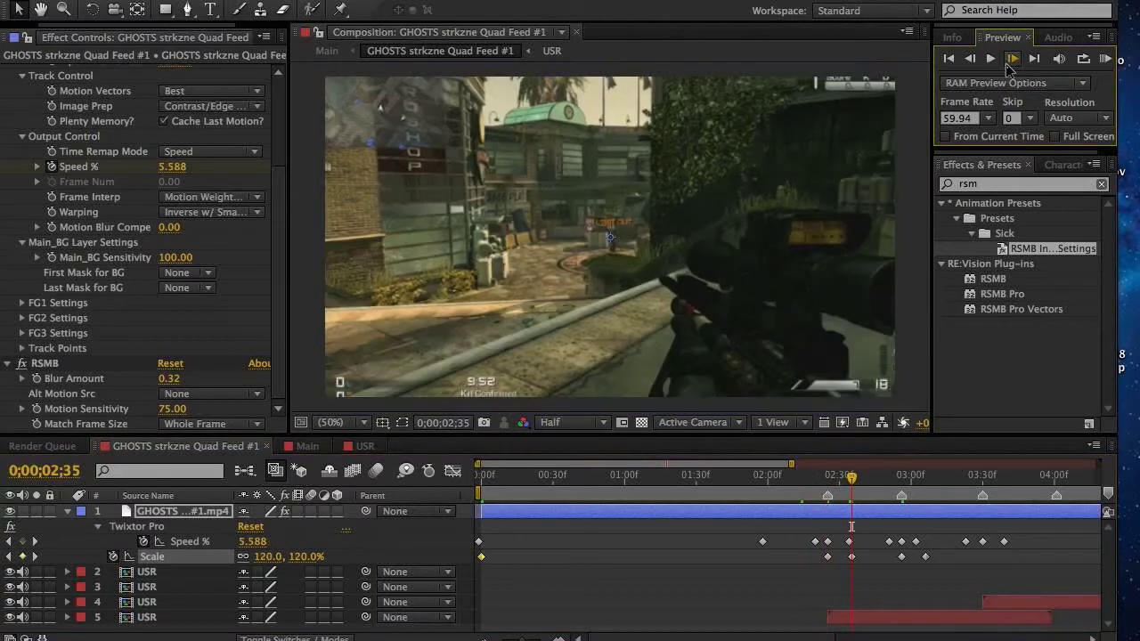
click(267, 556)
text(115)
key(Return)
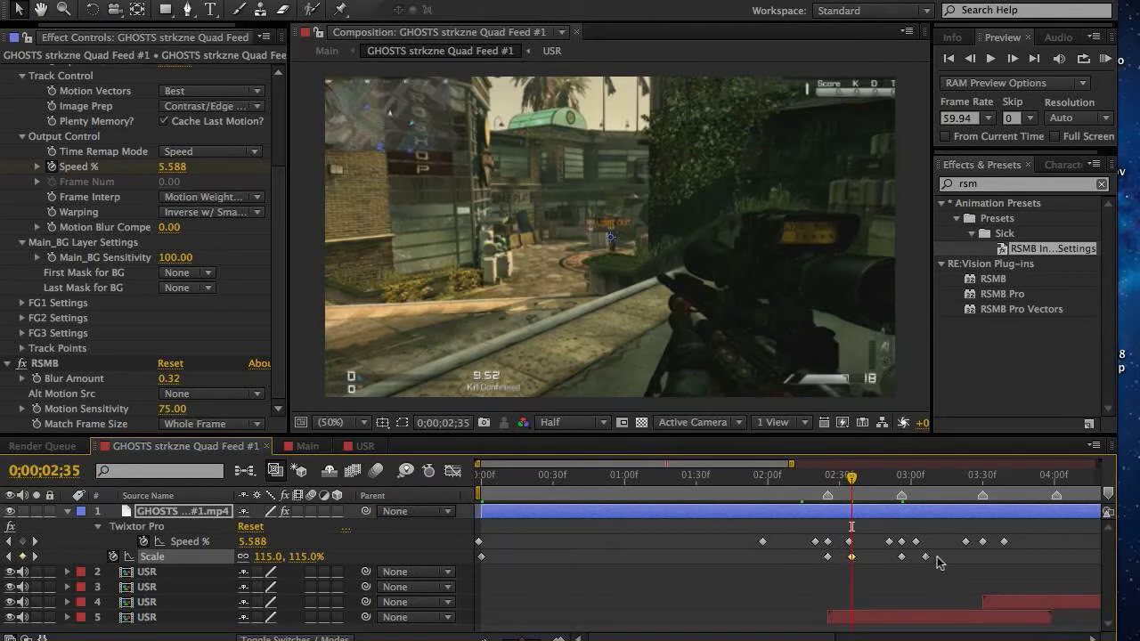
Change the Scale keyframe at 0;00;03;06, just after the second marker, to 115%.
click(919, 485)
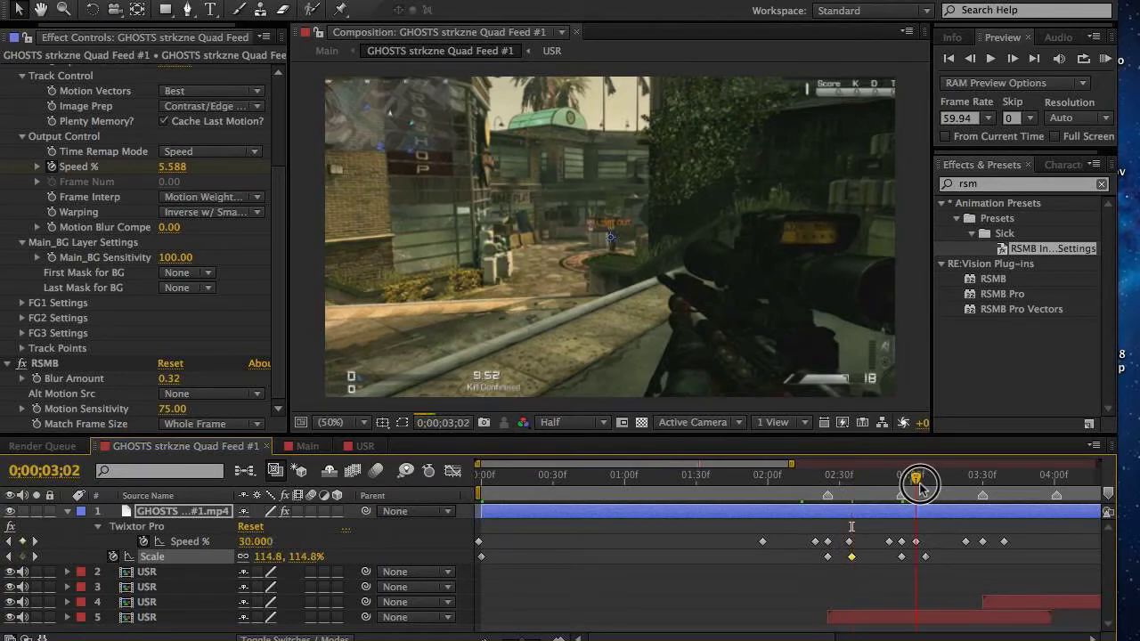
drag(928, 492, 925, 491)
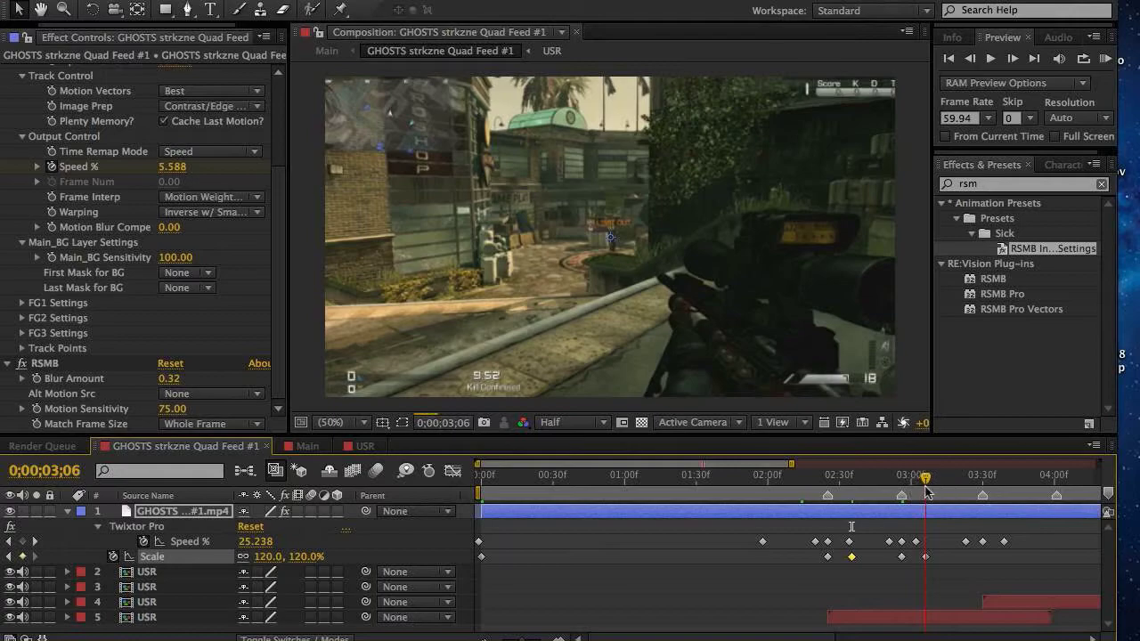
click(267, 557)
text(115)
key(Return)
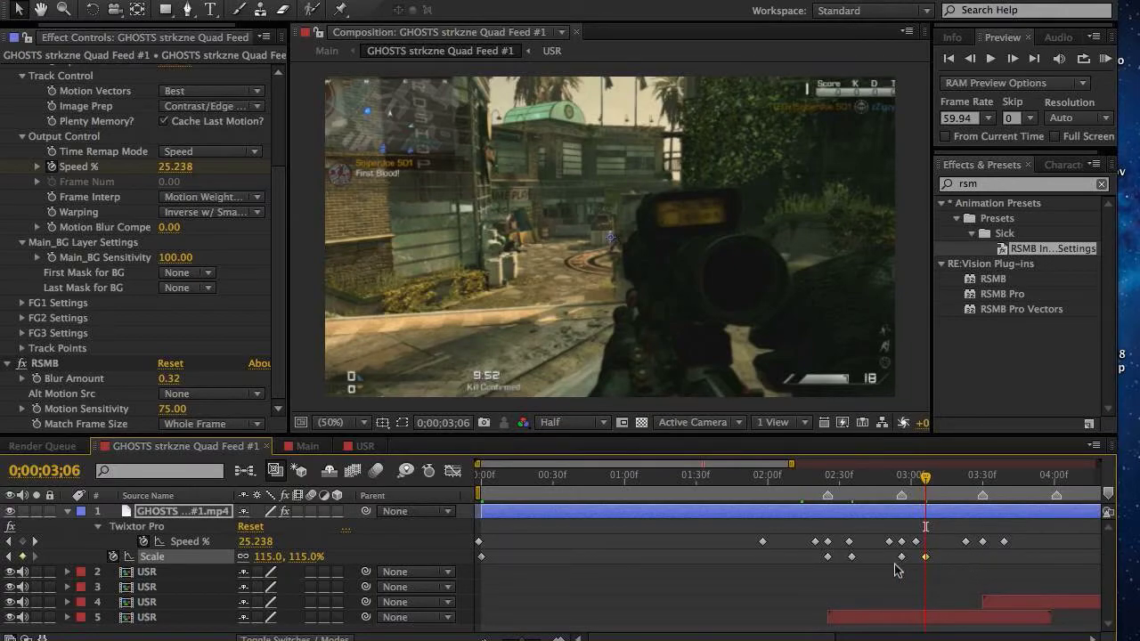
Copy the second marker's pair of Scale keyframes and paste them starting on the 0;00;03;30 marker.
drag(877, 557, 930, 563)
click(982, 477)
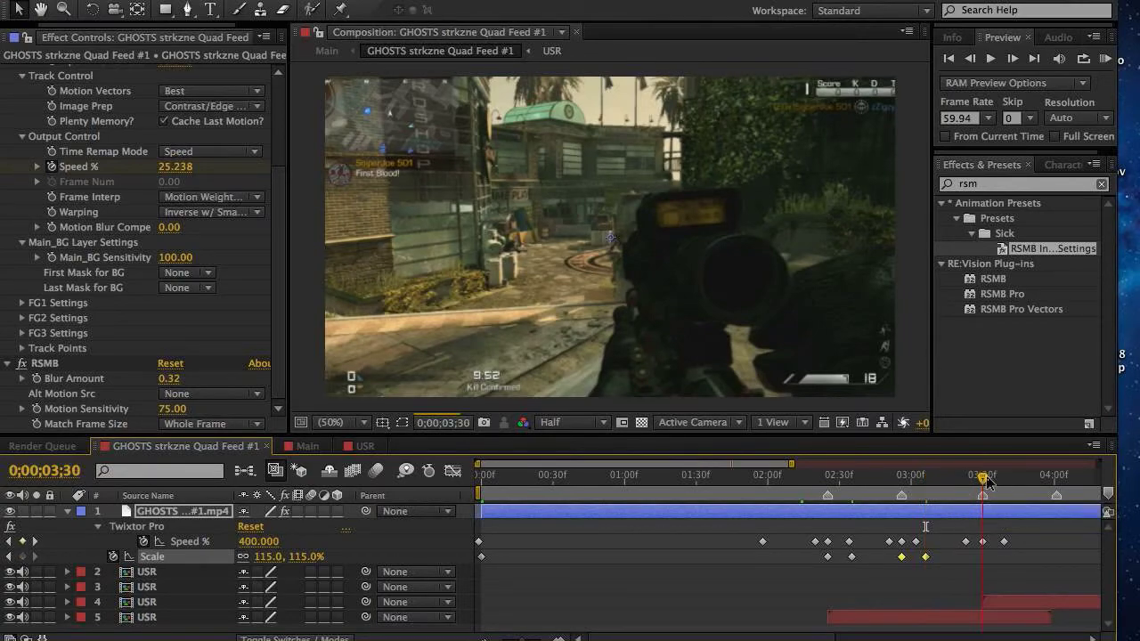
key(ctrl+v)
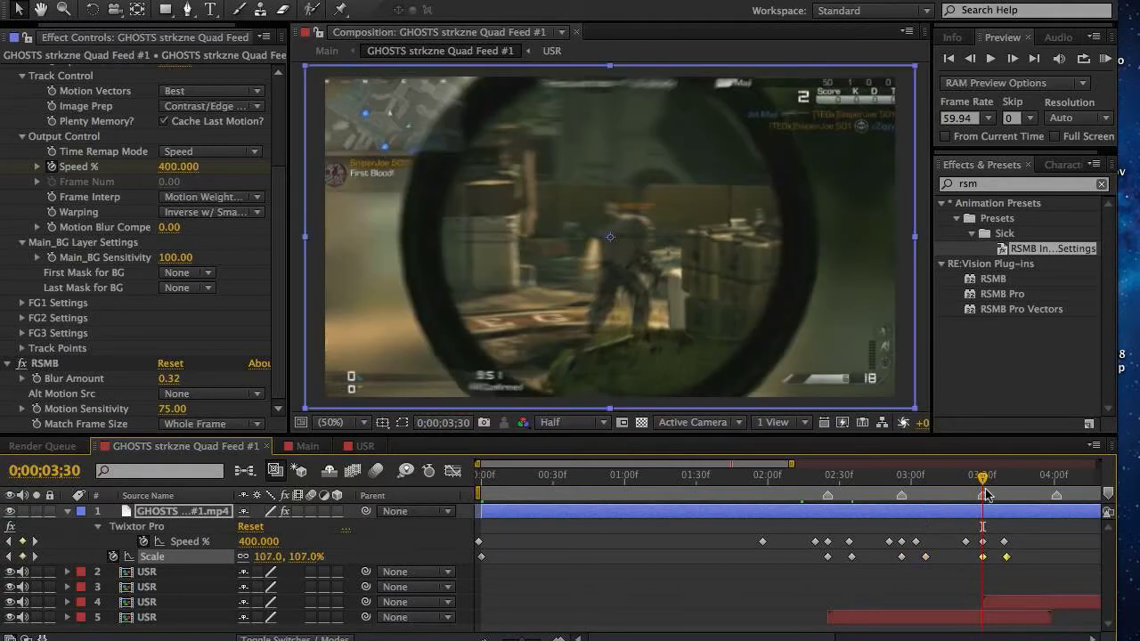
Paste the copied pair of Scale keyframes starting on the 0;00;05;06 marker and again on the 0;00;05;35 marker.
scroll(942, 522, right, 5)
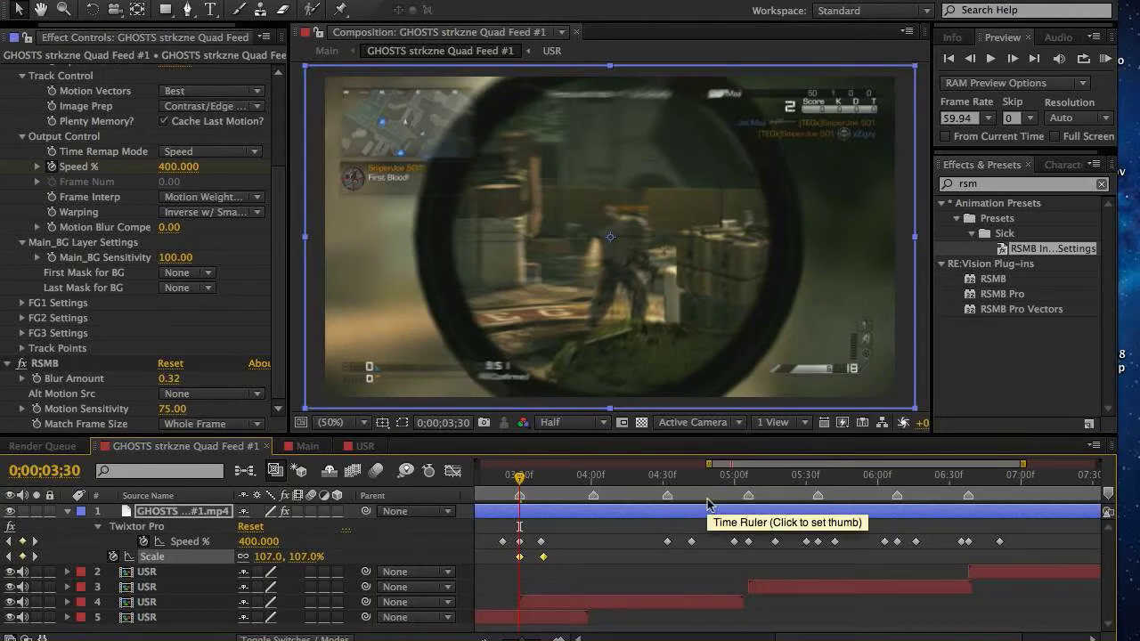
click(748, 478)
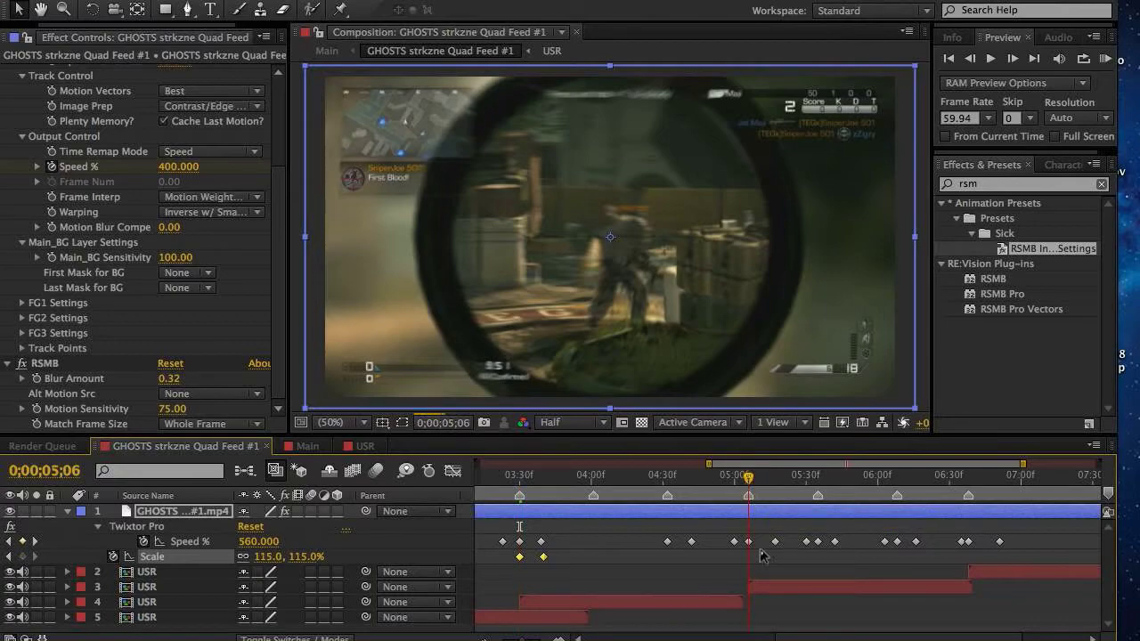
key(ctrl+v)
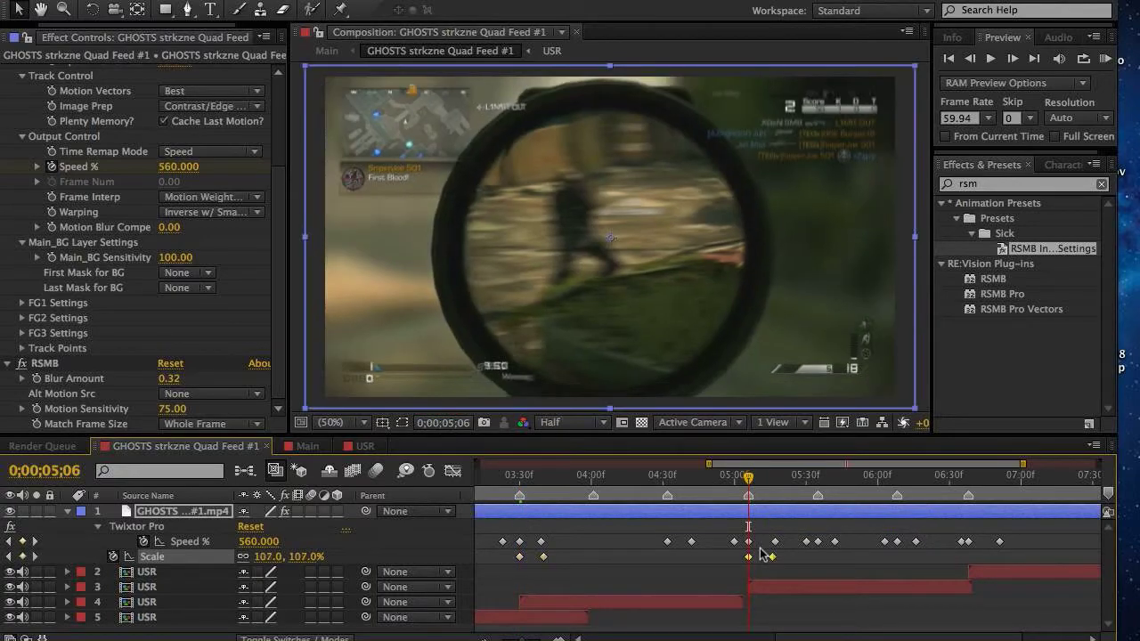
click(818, 478)
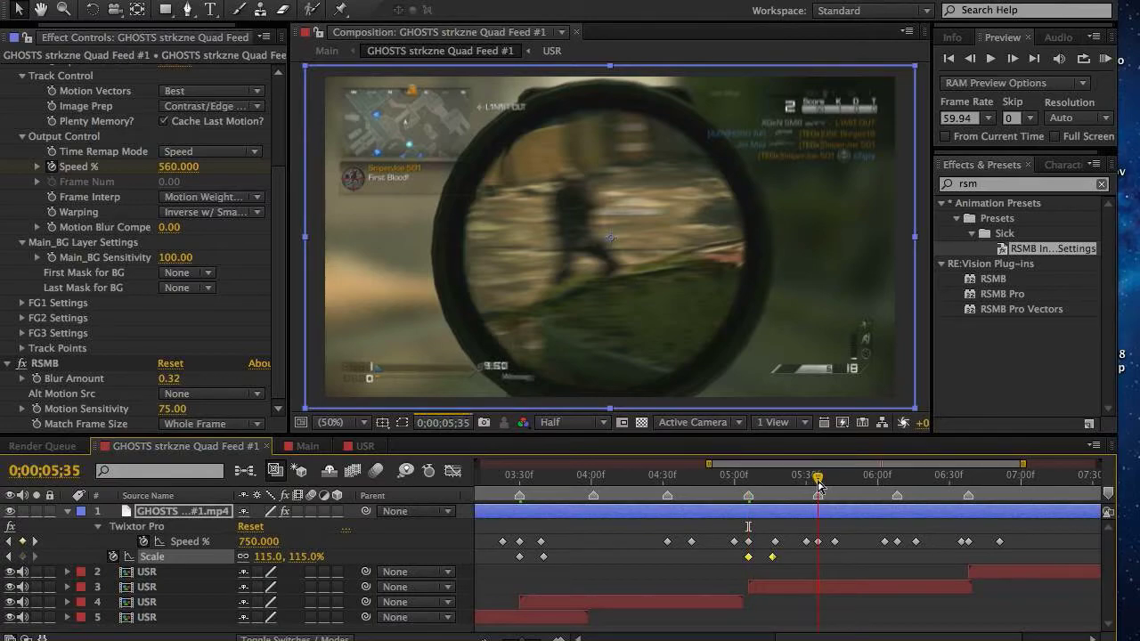
key(ctrl+v)
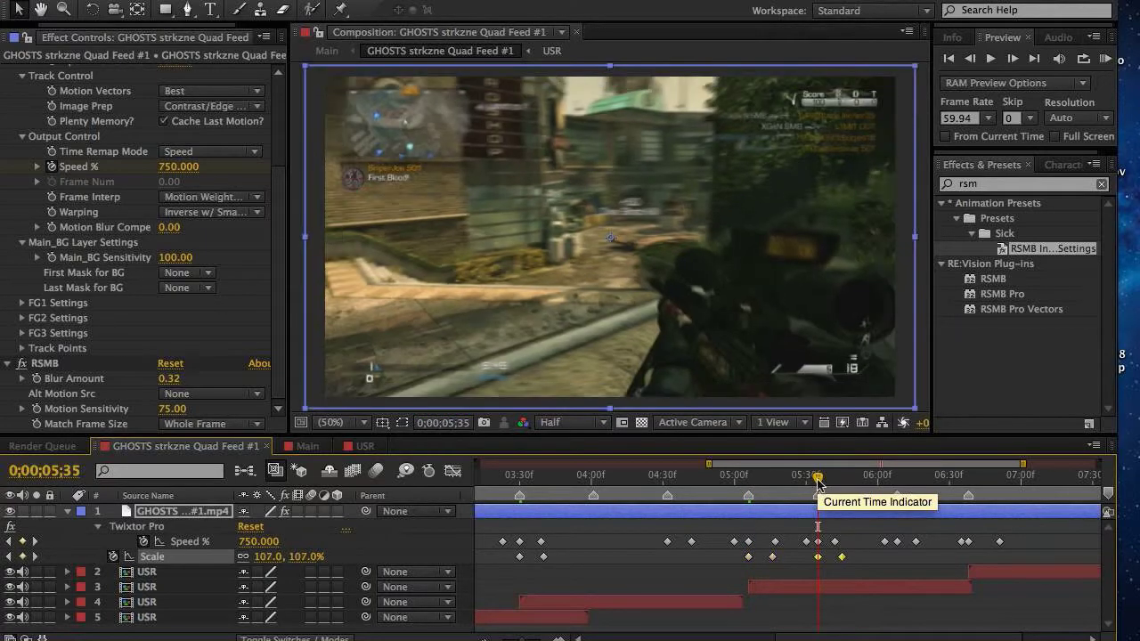
Paste the same pair of Scale keyframes starting on the 0;00;06;08 and 0;00;06;38 markers.
click(898, 481)
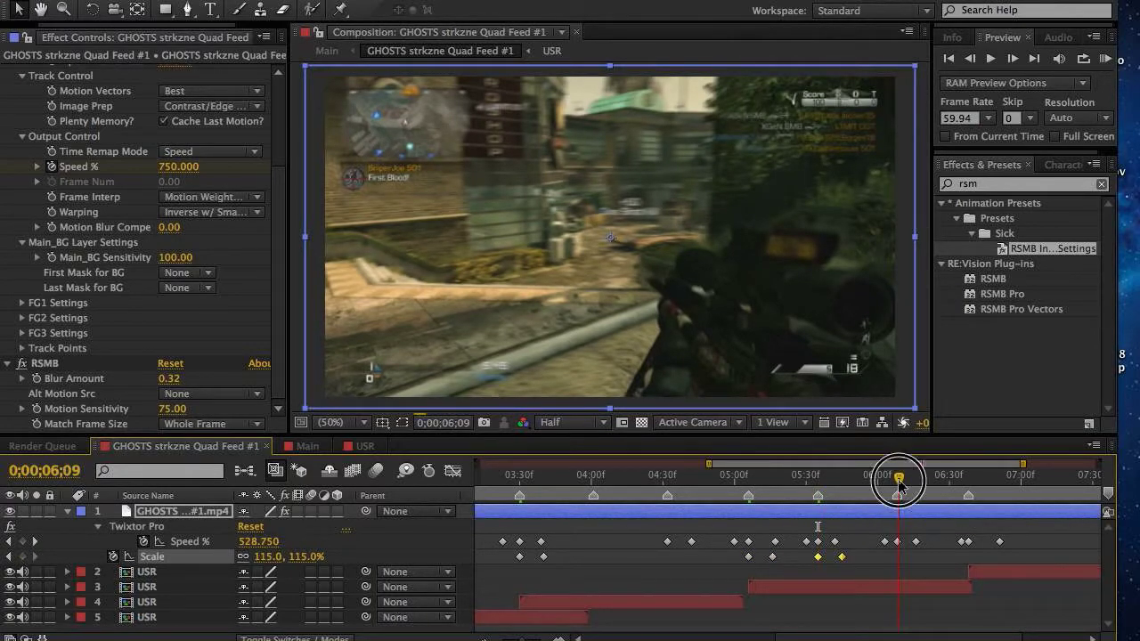
drag(897, 481, 896, 481)
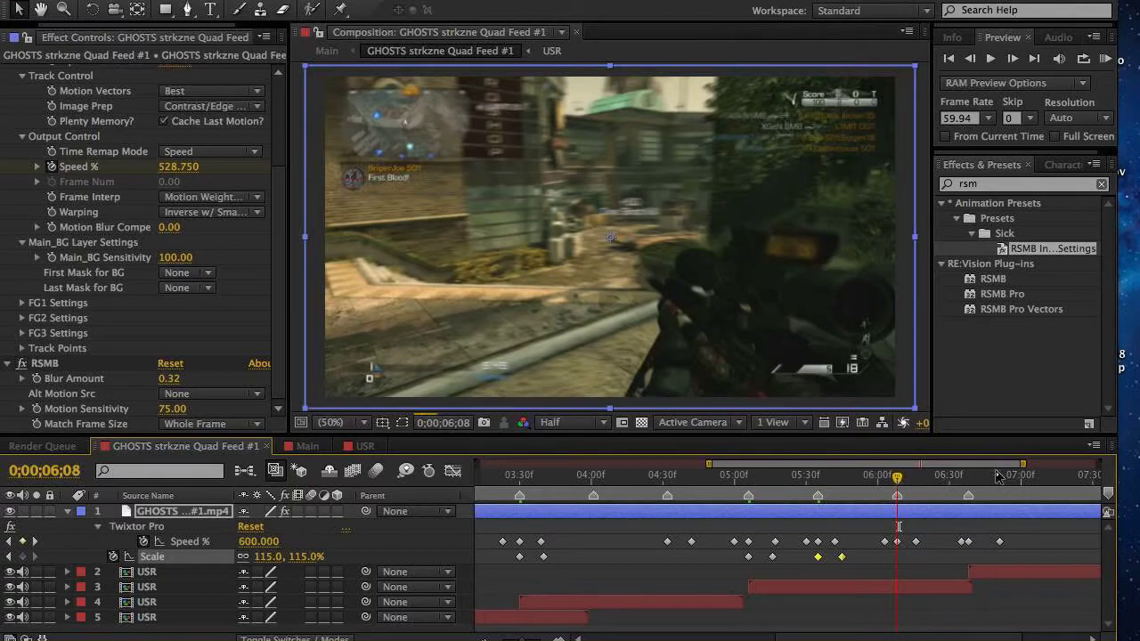
key(ctrl+v)
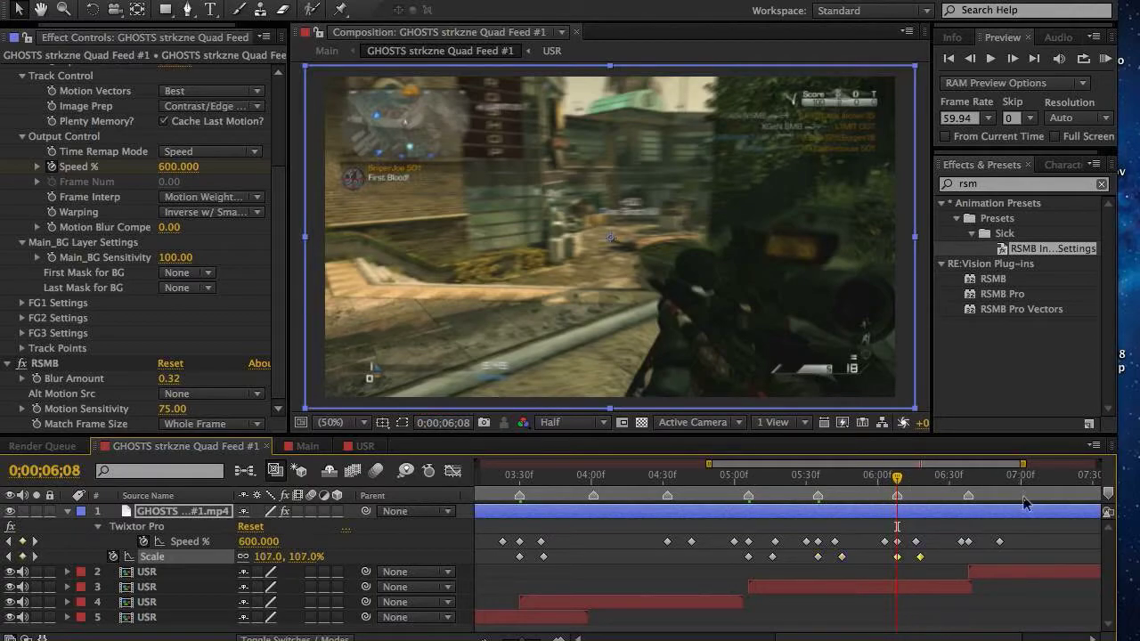
click(970, 477)
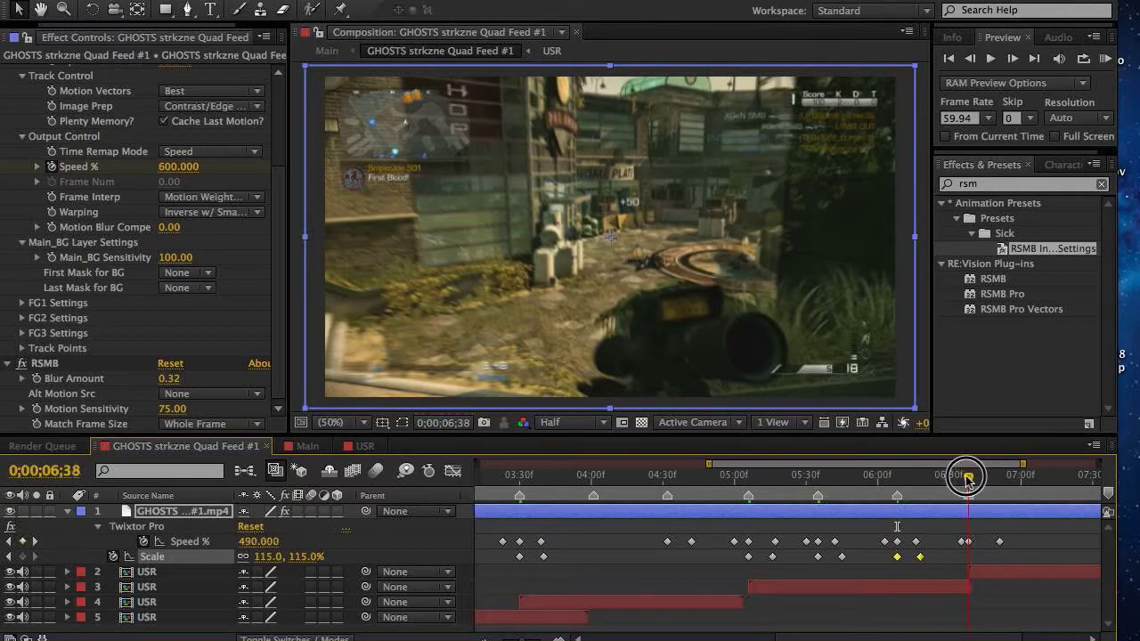
drag(970, 478, 968, 478)
key(ctrl+v)
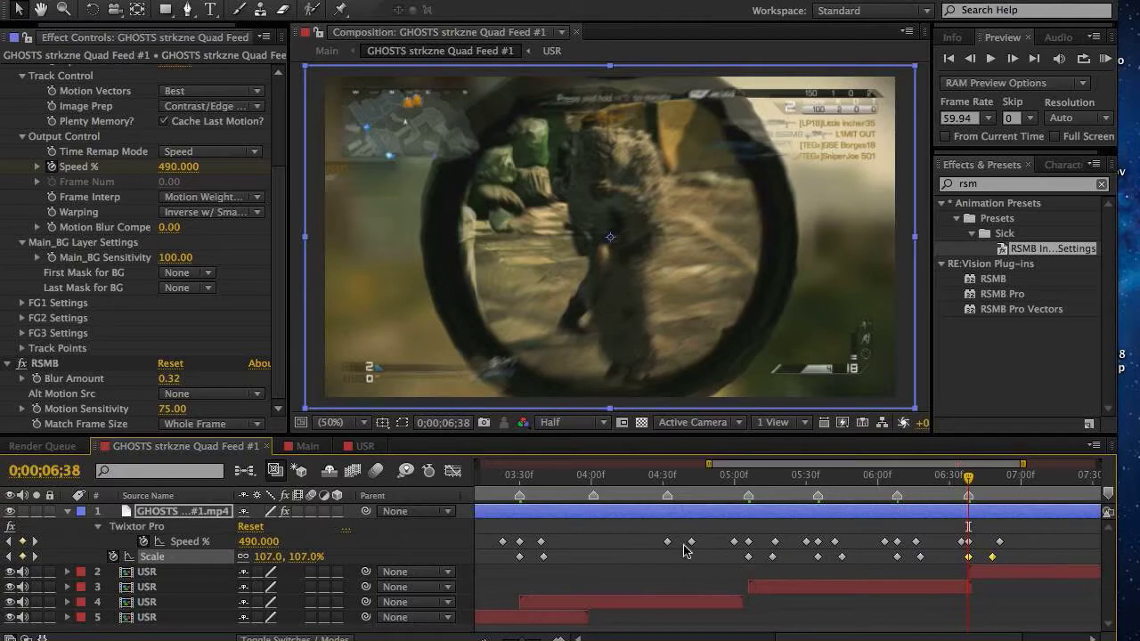
Apply Easy Ease to all of the gameplay clip's Speed % and Scale keyframes.
click(658, 562)
scroll(658, 562, left, 5)
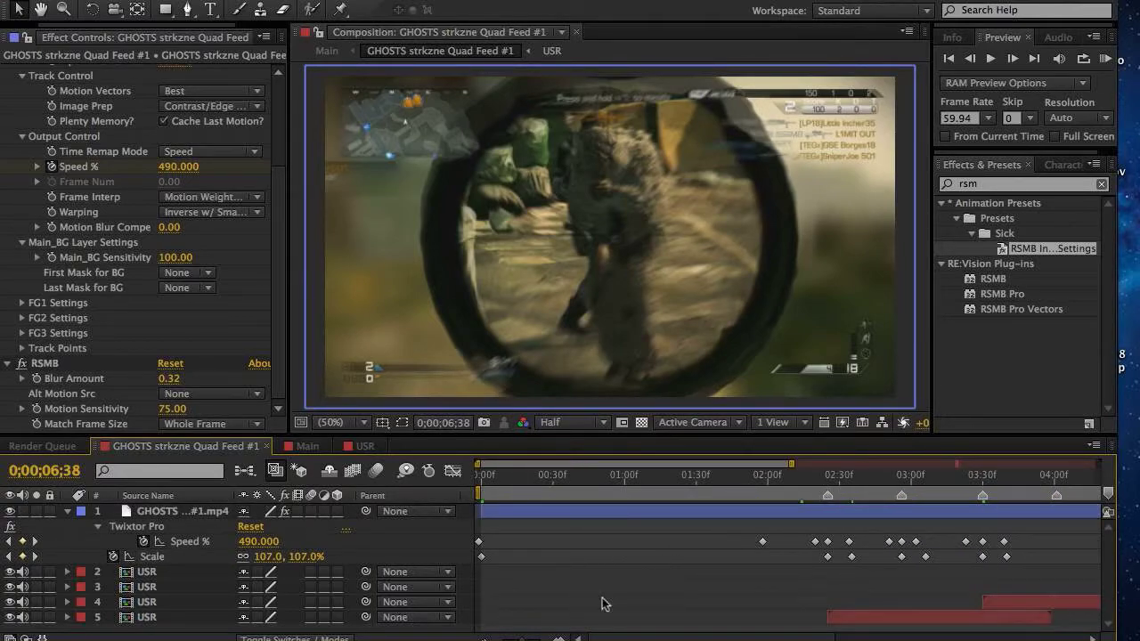
click(487, 635)
click(487, 635)
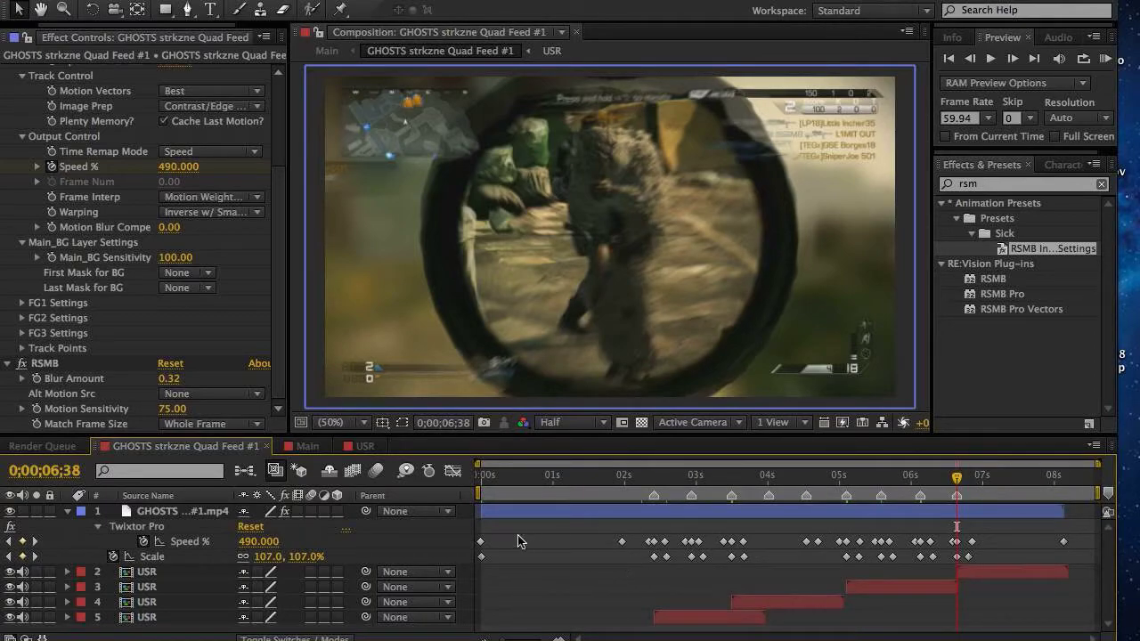
drag(480, 529, 1113, 566)
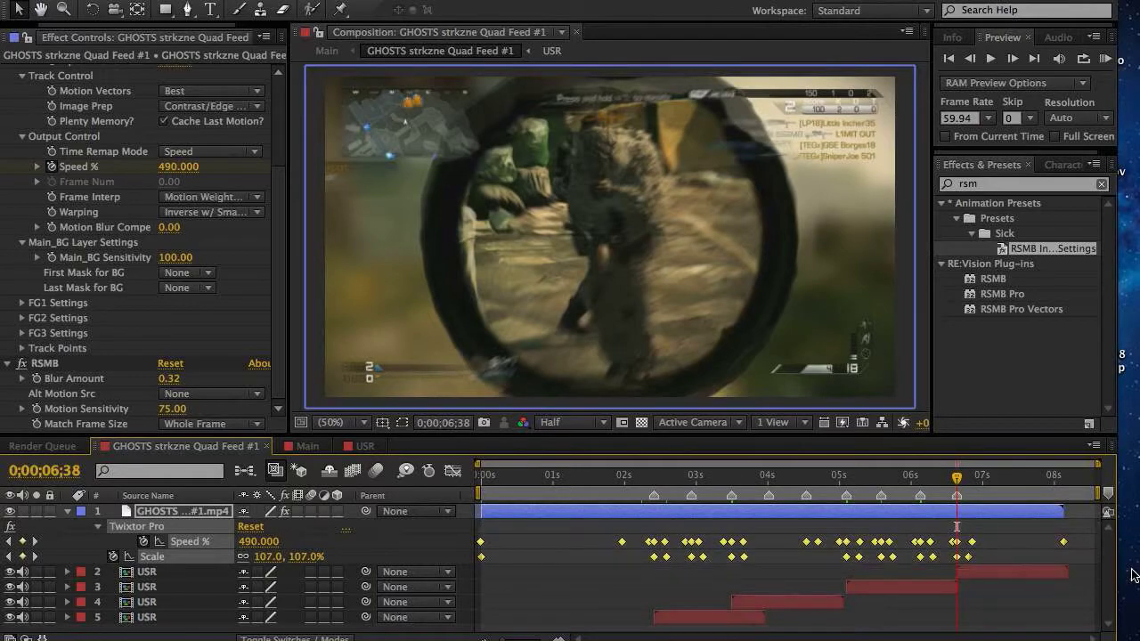
right_click(1064, 542)
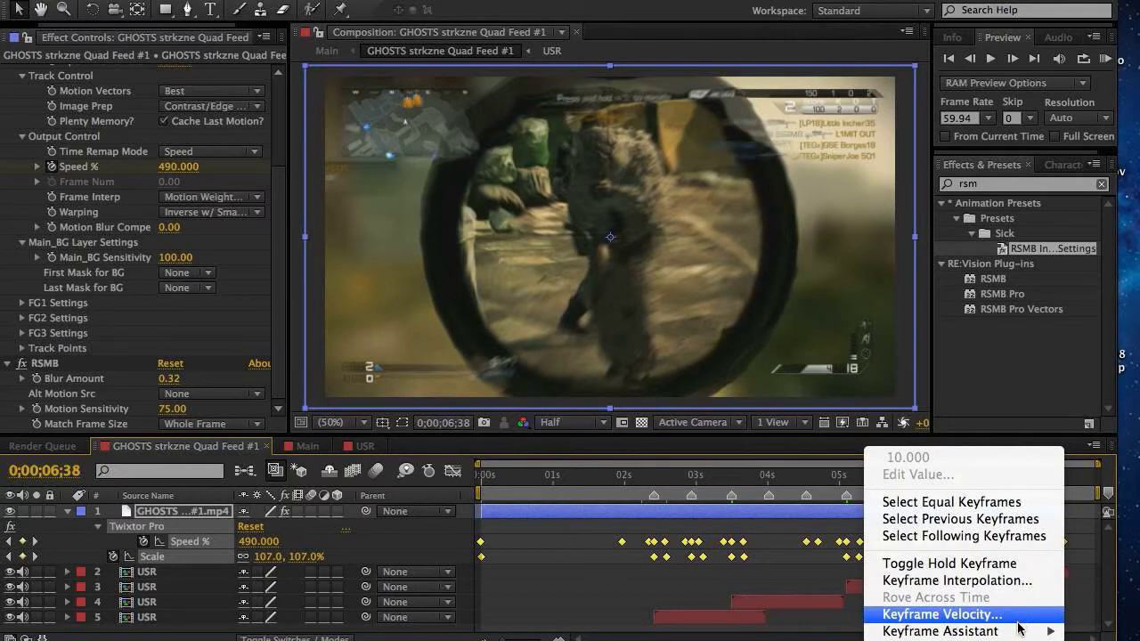
mouse_move(1024, 634)
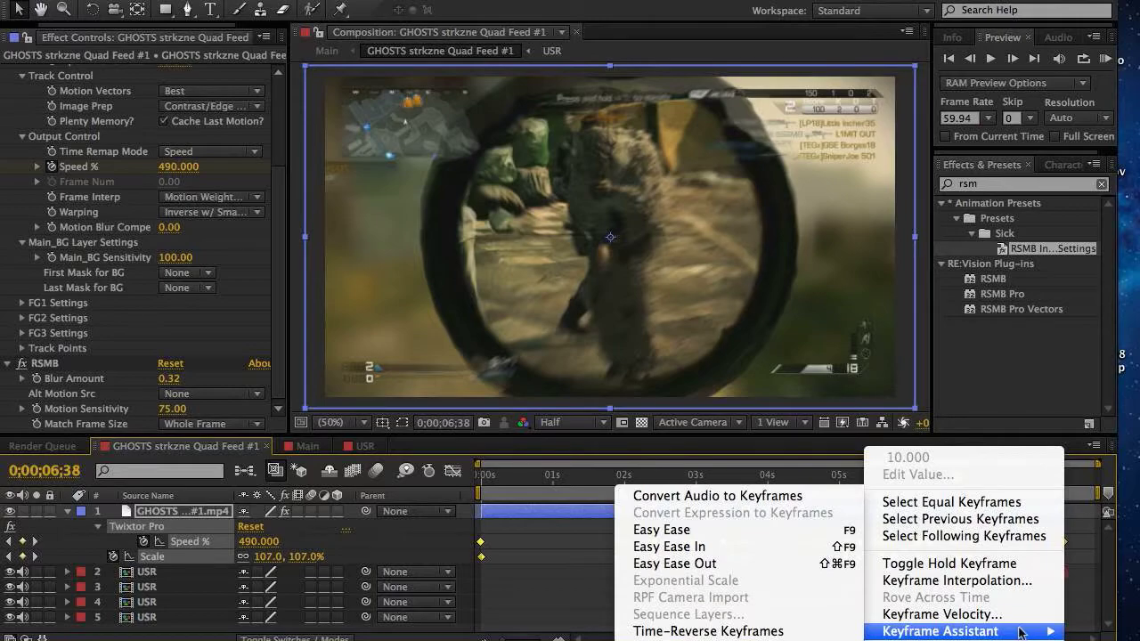
click(721, 531)
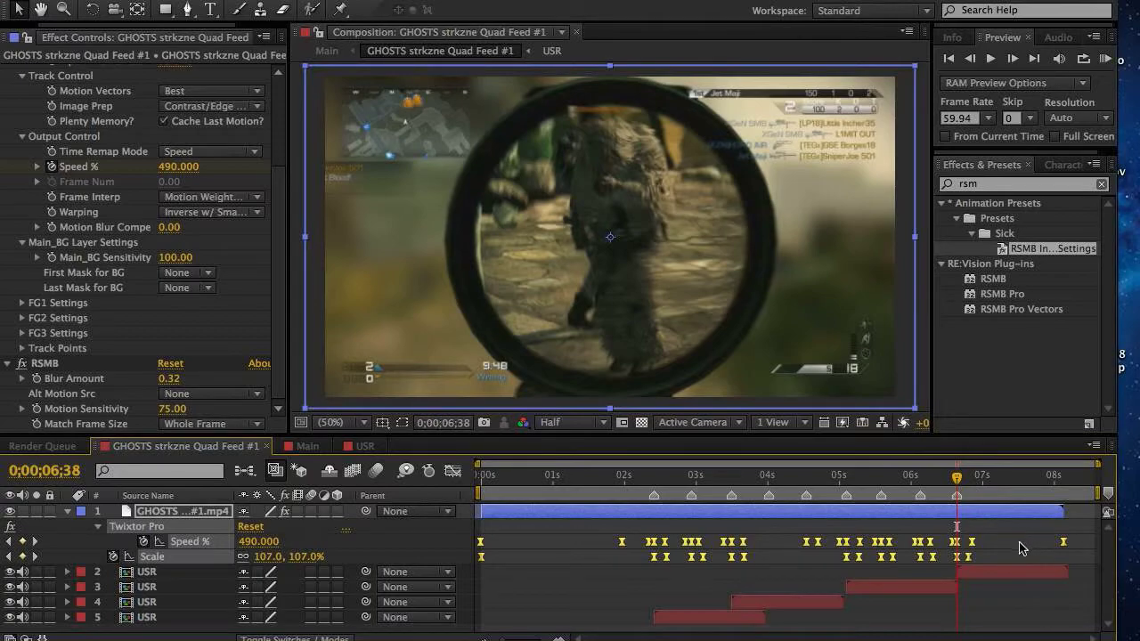
click(1019, 541)
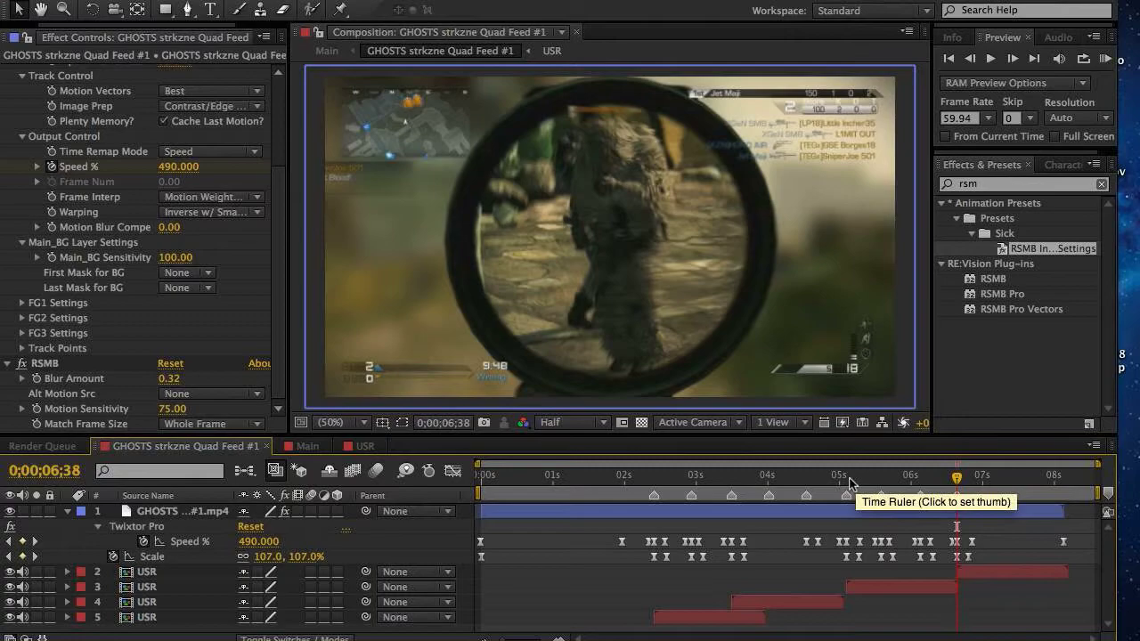
Set the Twixtor Pro Speed % keyframe on the 0;00;05;06 marker to 570.
click(847, 482)
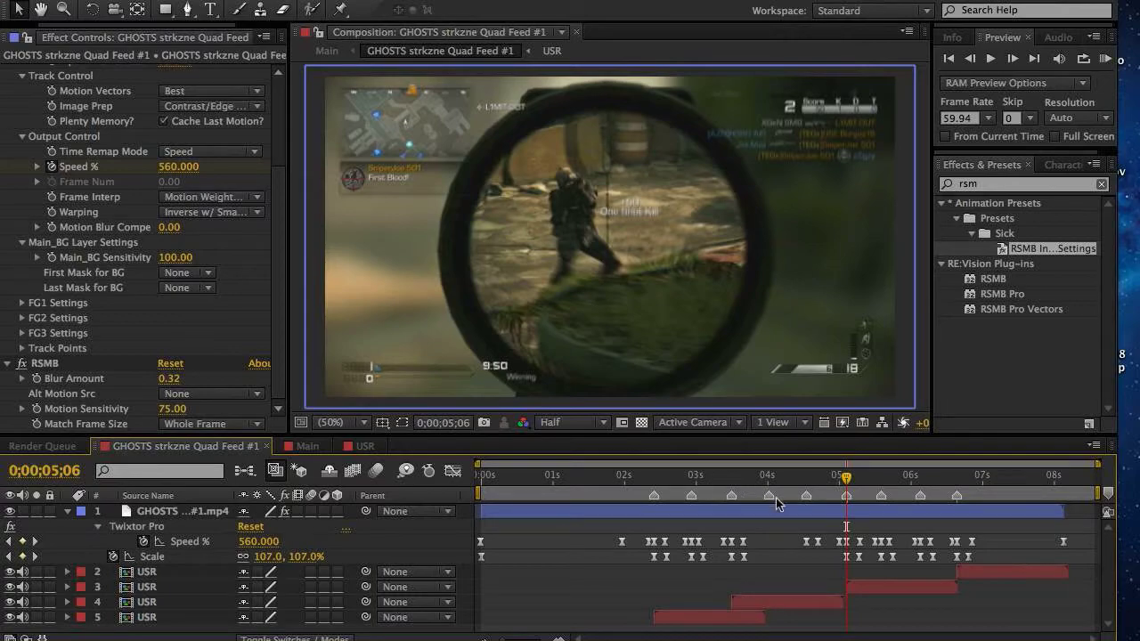
click(262, 542)
text(670)
key(Return)
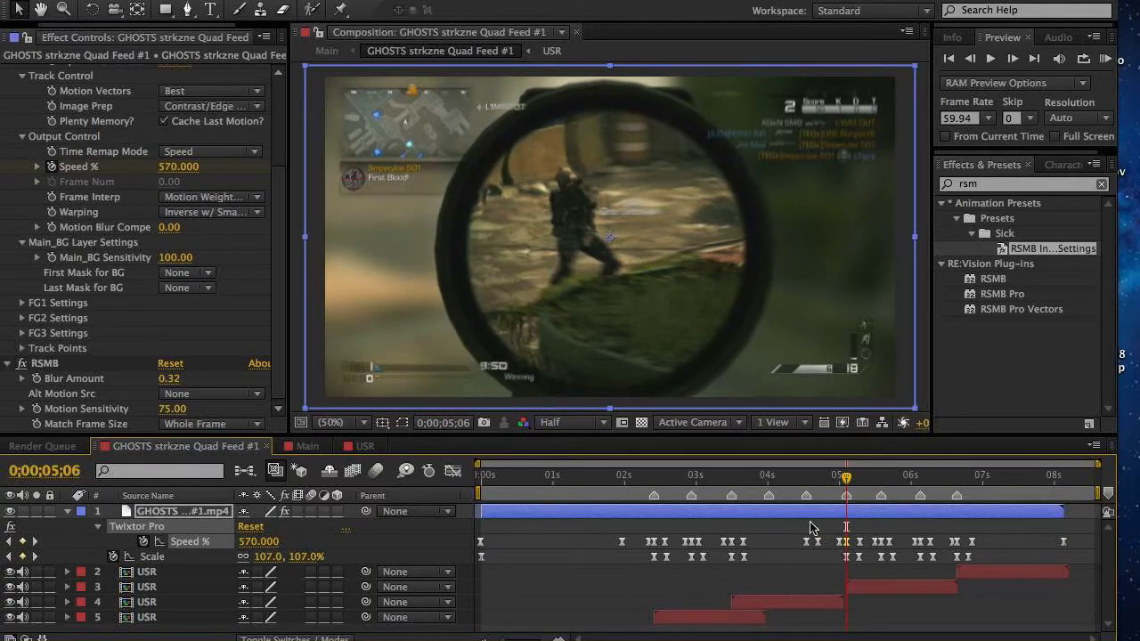
click(655, 485)
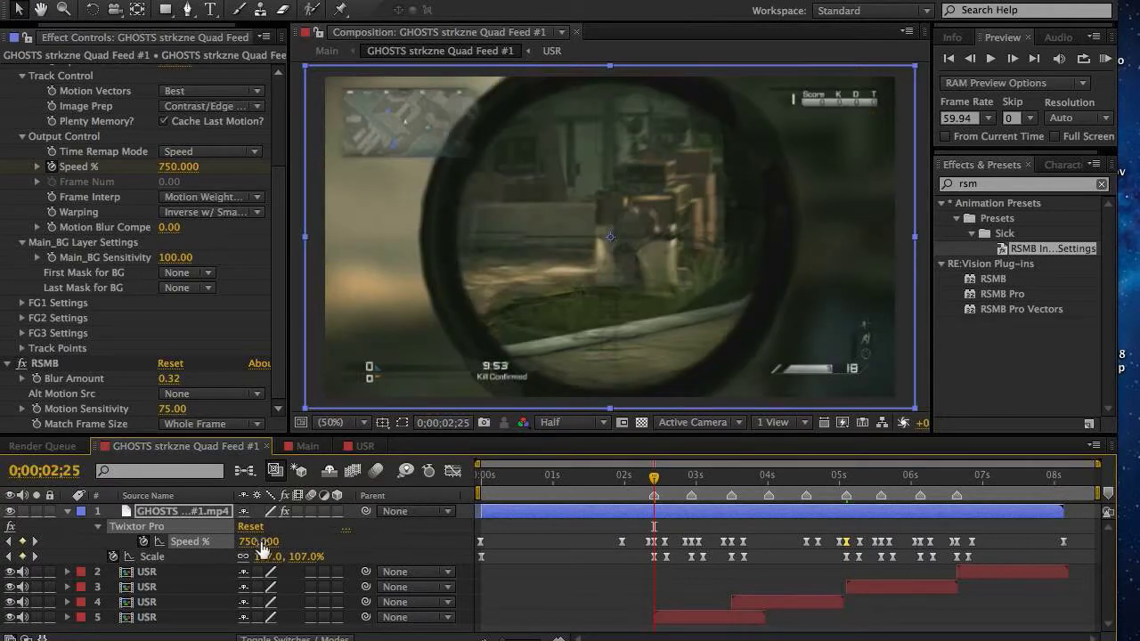
drag(263, 545, 290, 545)
key(super+z)
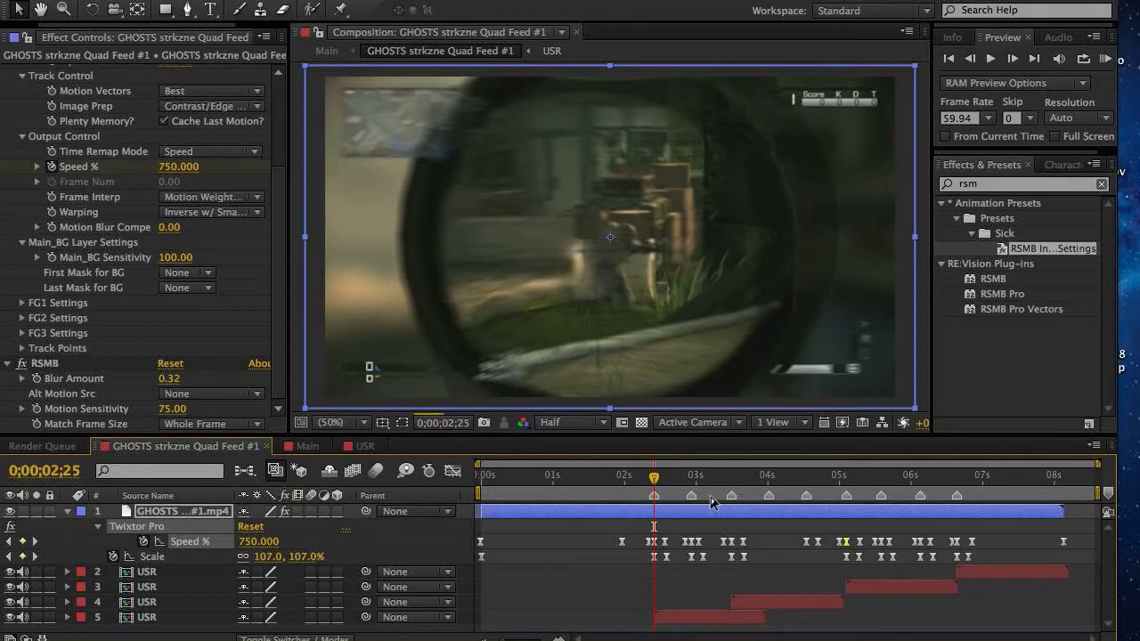
Set the Twixtor Pro Speed % keyframe on the 0;00;03;30 marker to 430.
click(731, 476)
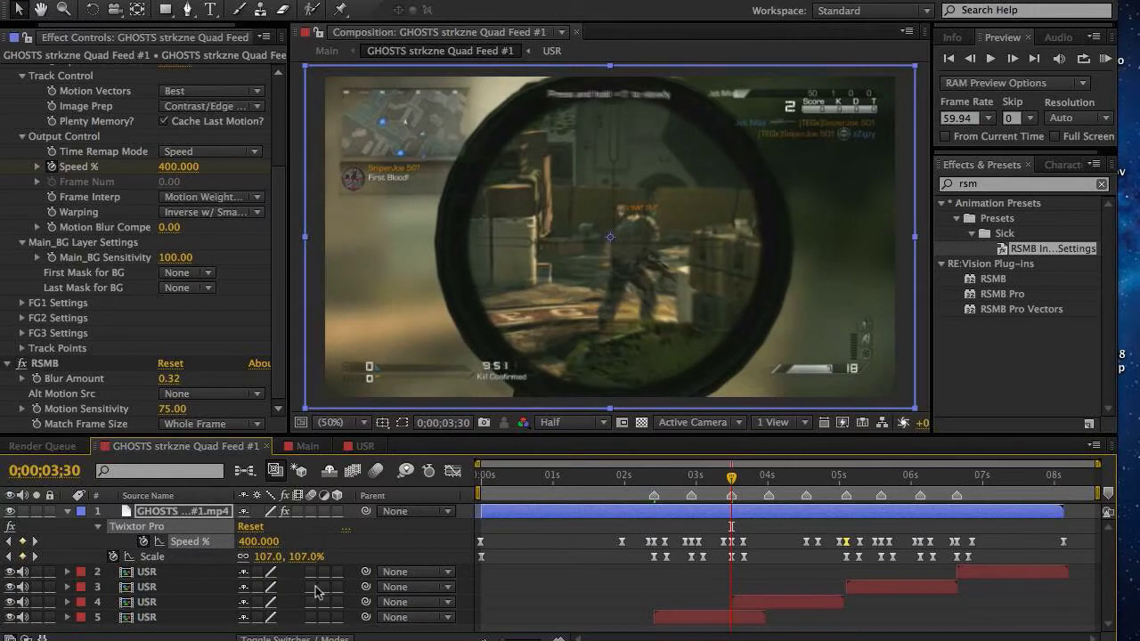
click(258, 541)
text(430)
key(Return)
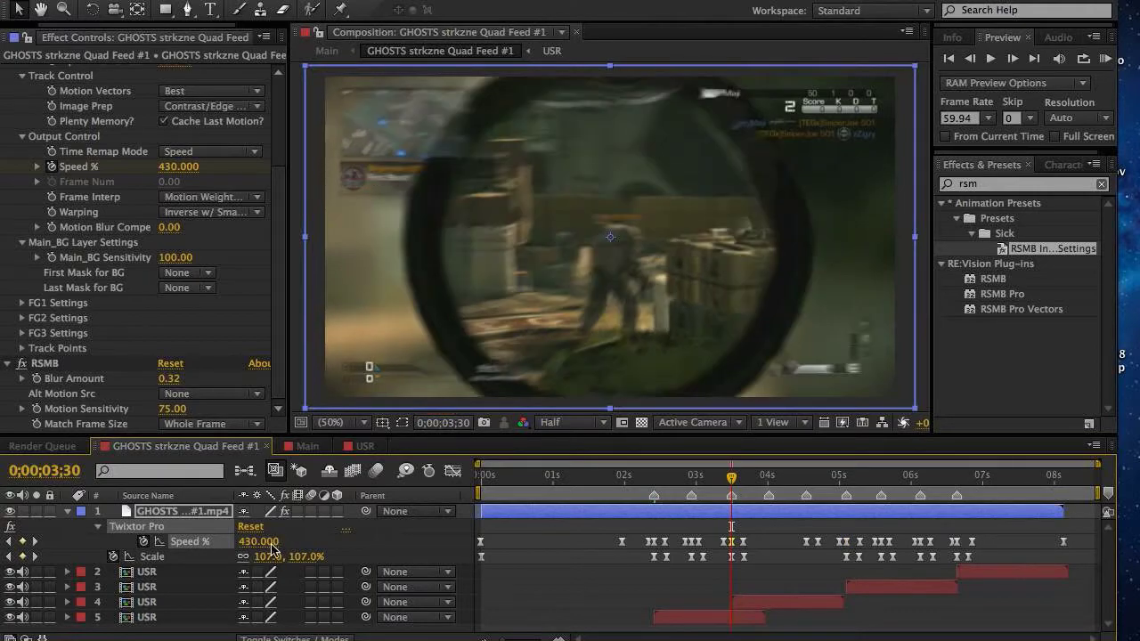
Try Speed % values of 500, 470 and 450 on the 0;00;05;06 marker's keyframe, comparing the resulting frame.
click(845, 478)
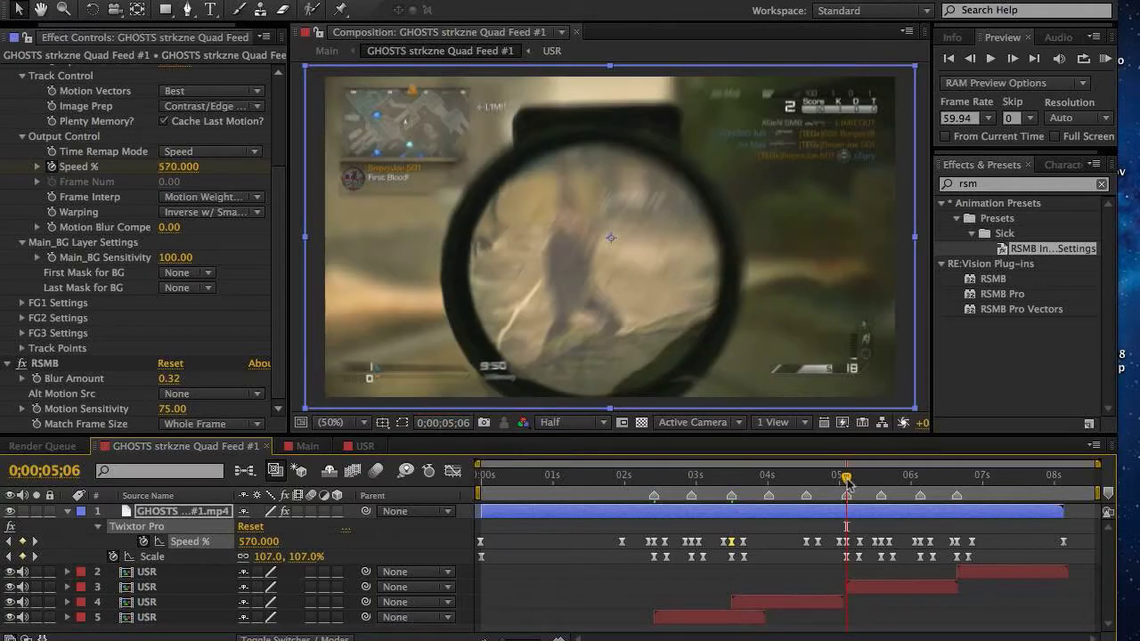
click(258, 541)
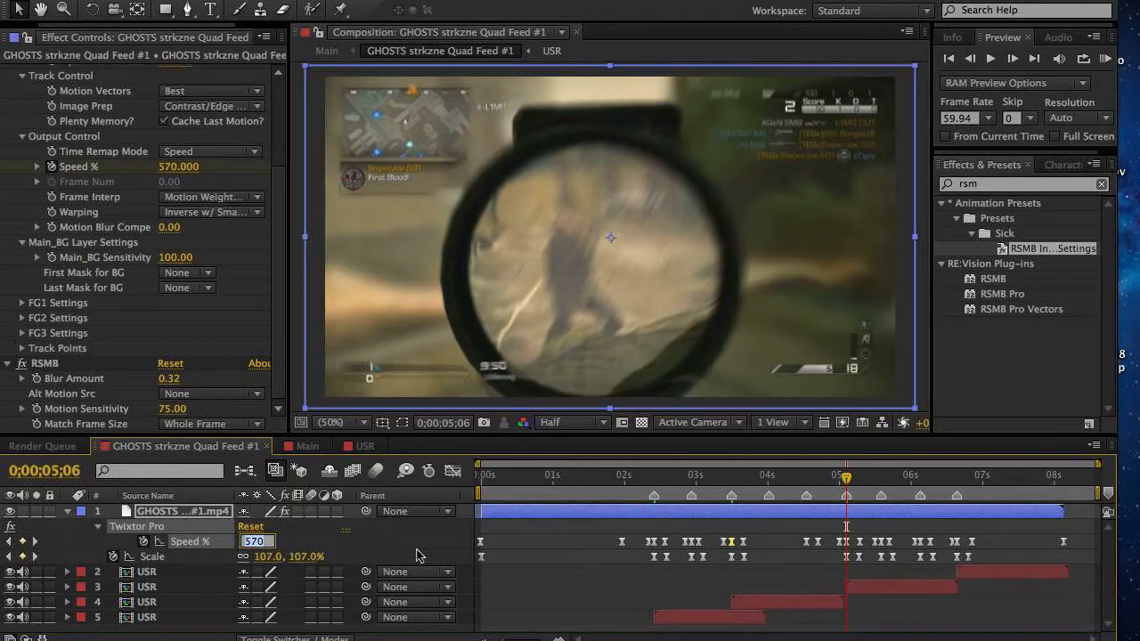
text(500)
key(Return)
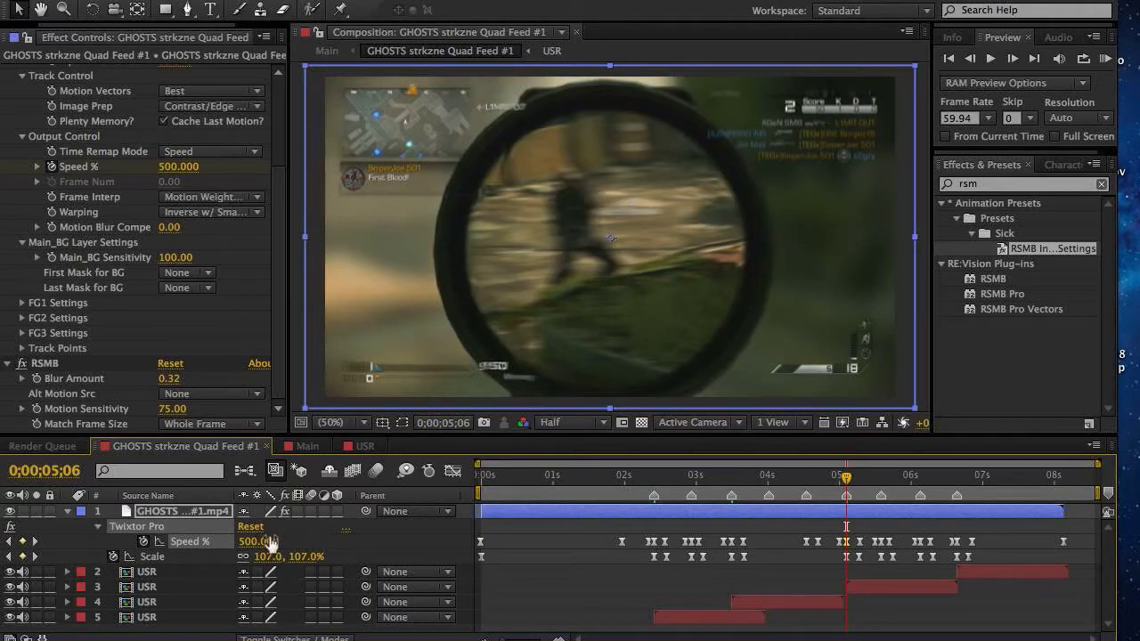
drag(266, 545, 292, 544)
click(254, 541)
text(470)
key(Return)
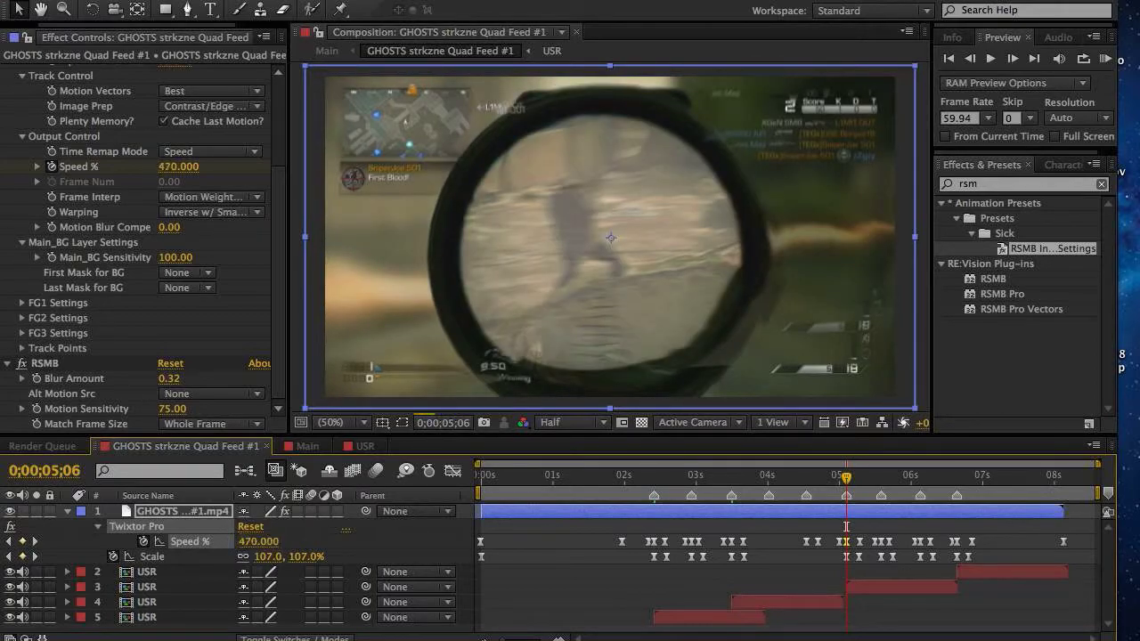
click(255, 542)
text(450)
key(Return)
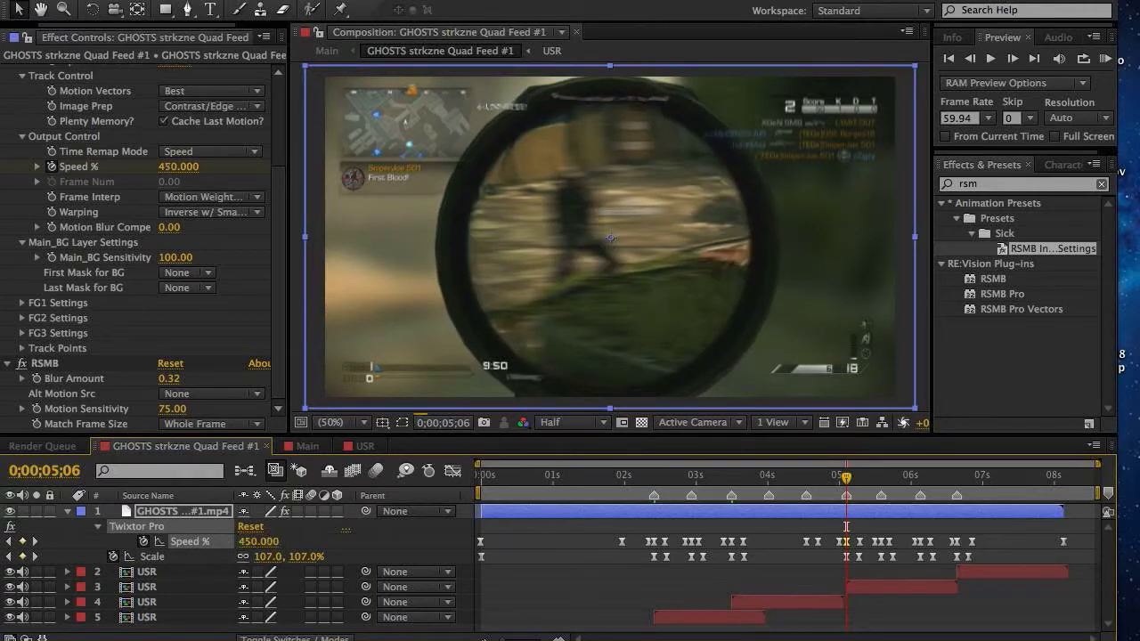
Compare Speed % values of 400 and 350 on the 0;00;05;06 marker's keyframe and settle on 400.
click(258, 553)
click(258, 541)
text(400)
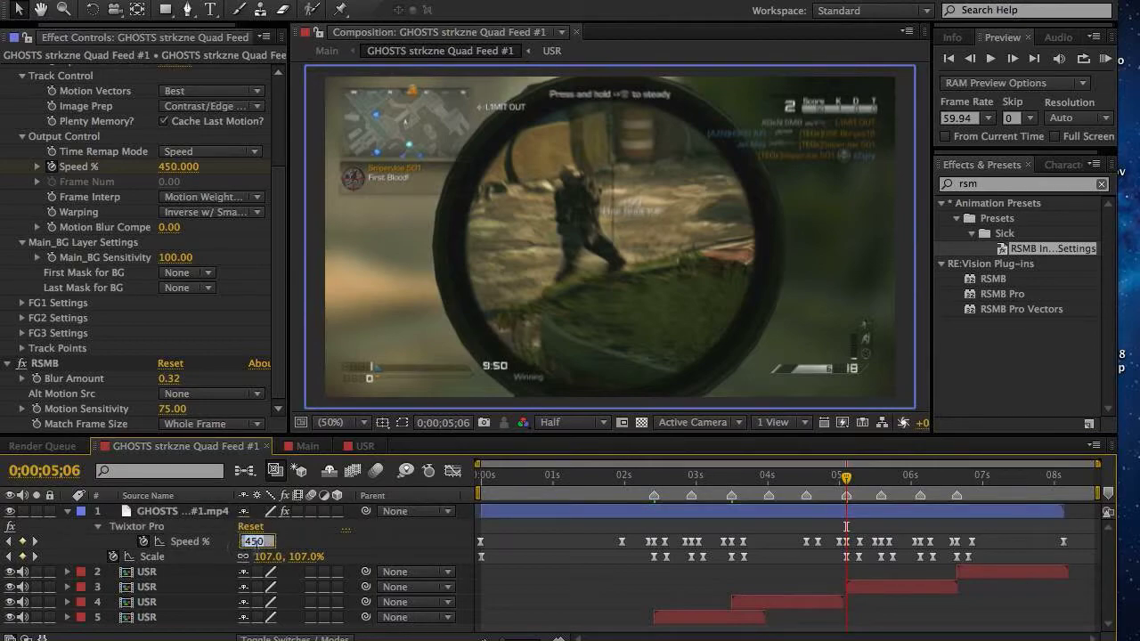
key(Return)
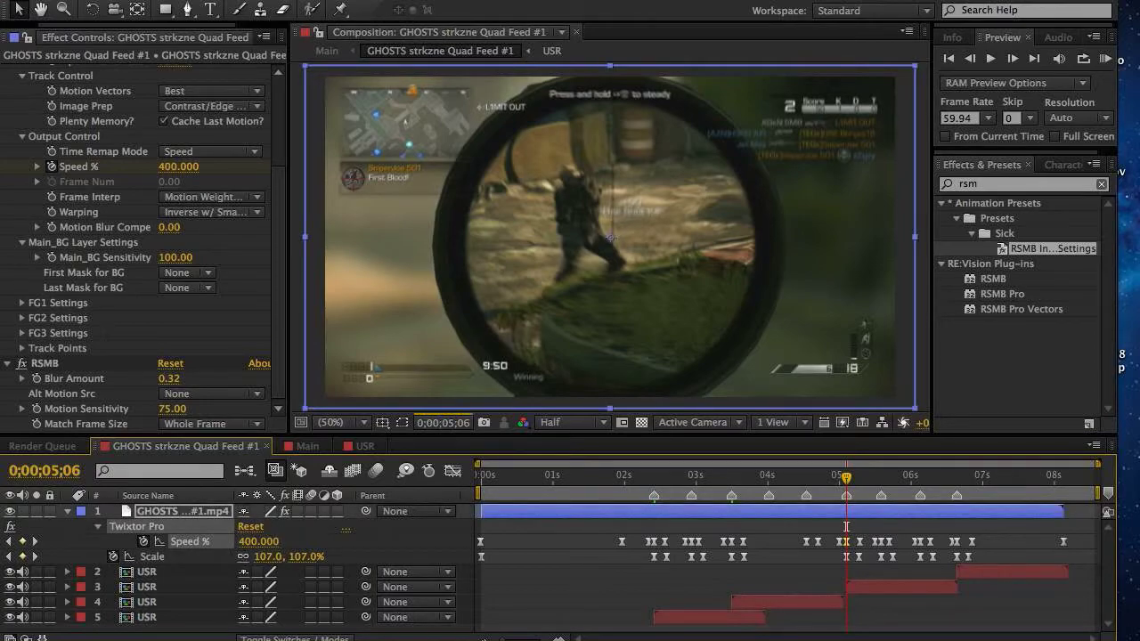
click(256, 541)
text(350)
key(Return)
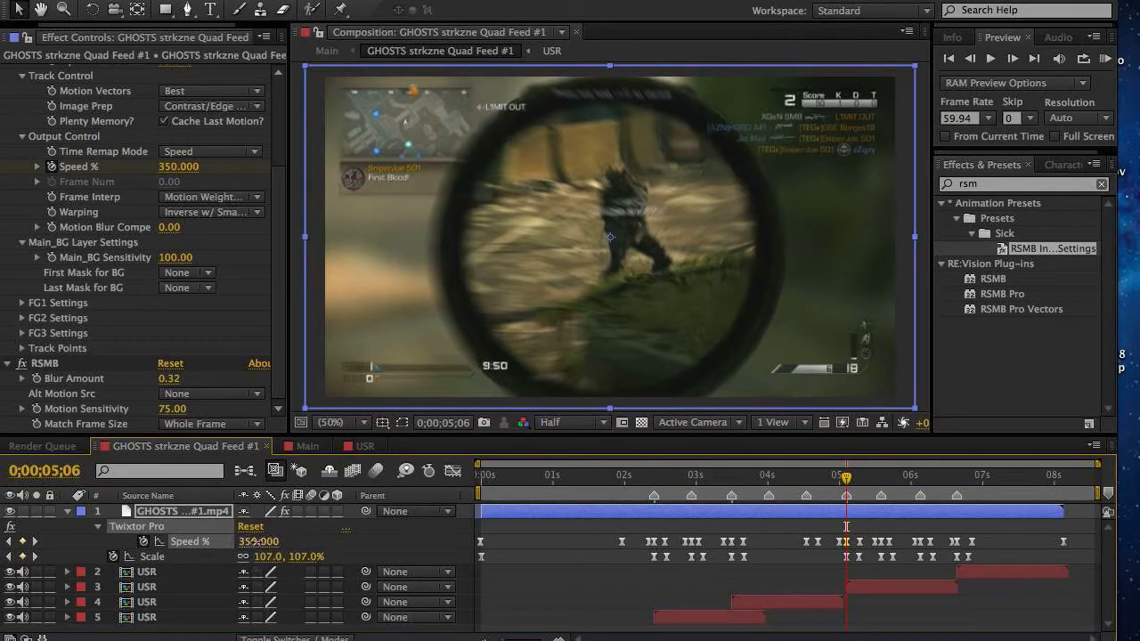
click(256, 542)
text(400)
key(Return)
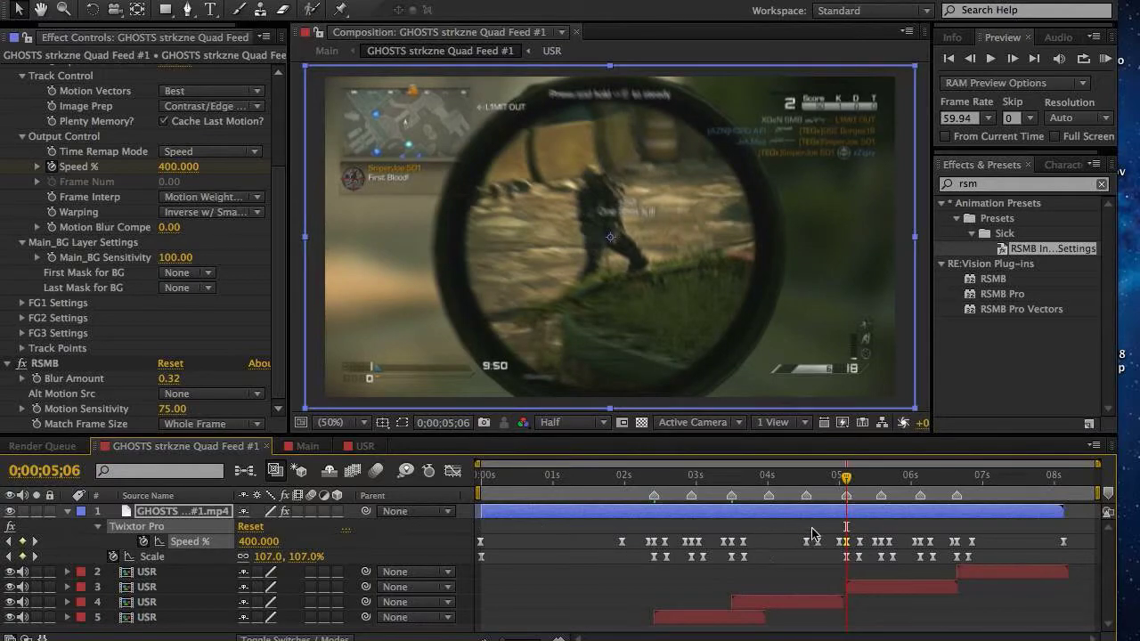
Check the frames on the 0;00;06;08 and 0;00;06;38 markers and add an adjustment layer above the gameplay clip.
click(920, 477)
drag(921, 477, 922, 477)
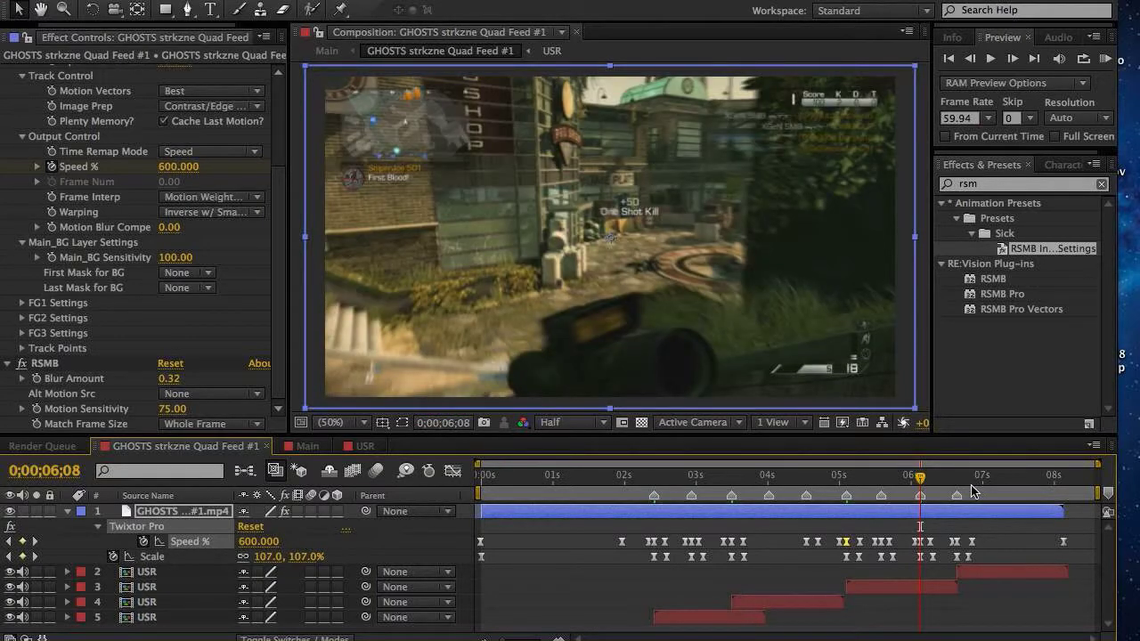
click(959, 485)
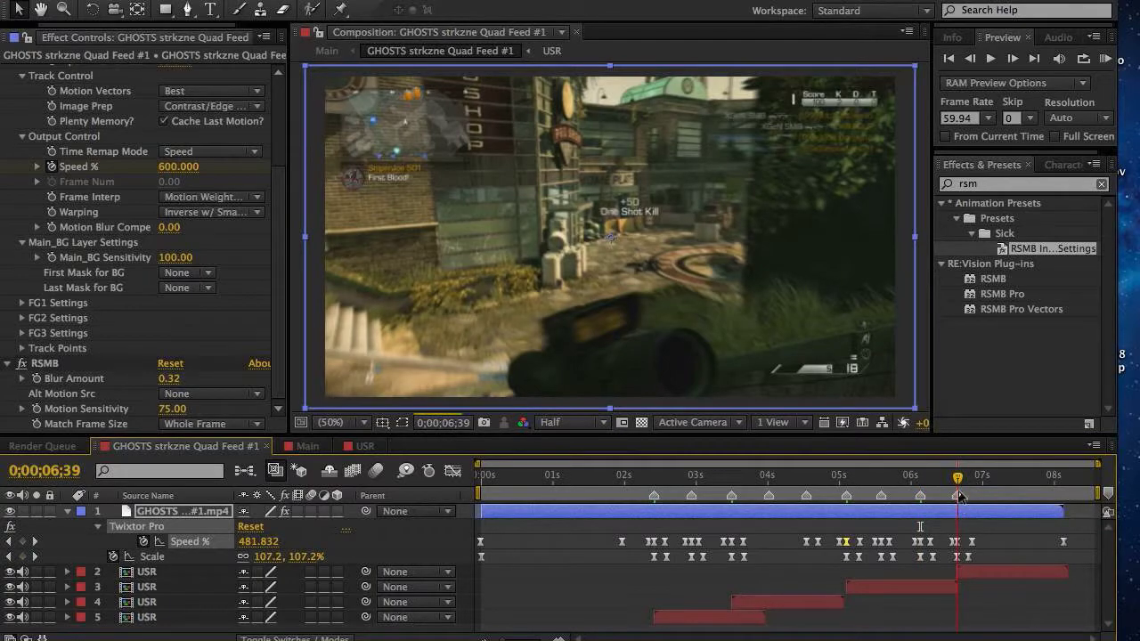
click(957, 478)
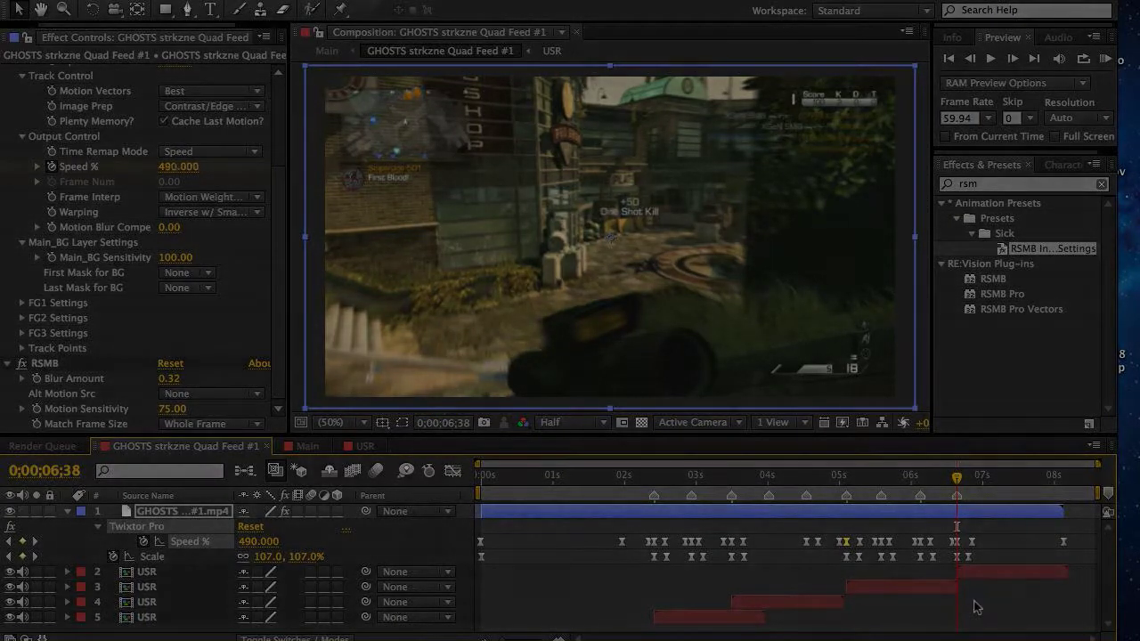
key(ctrl+alt+y)
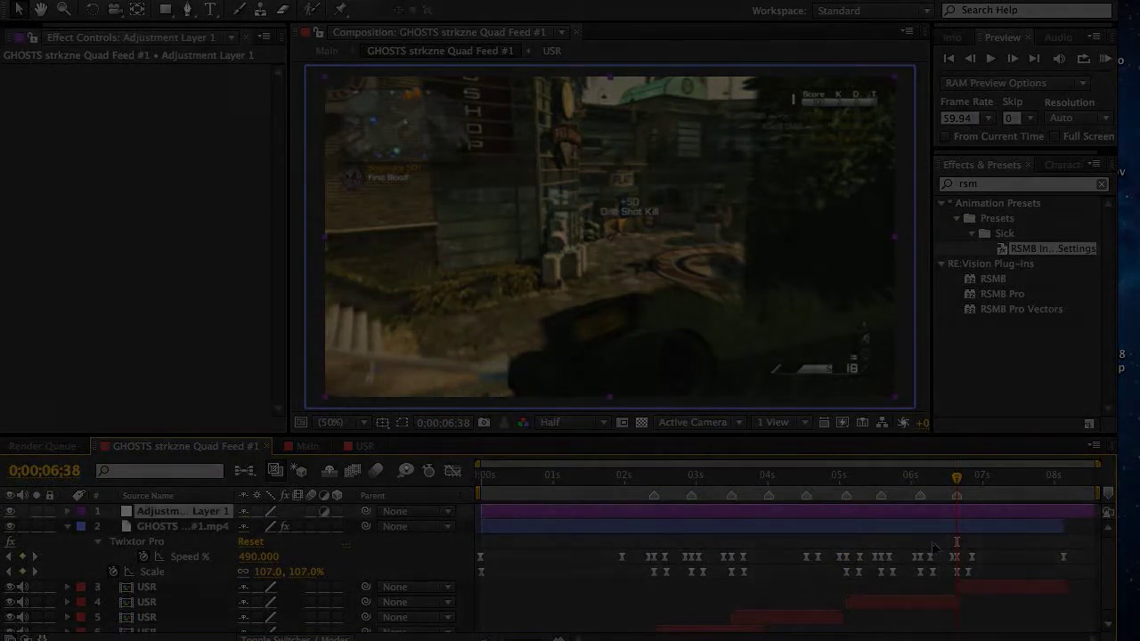